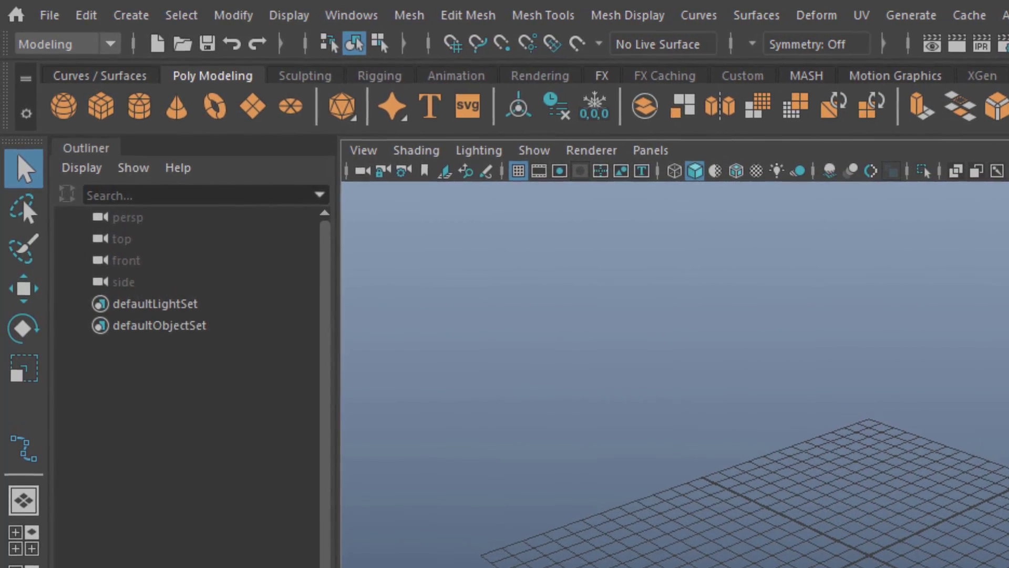
Switch the shelf to the Curves / Surfaces tab
{"action": "left_click", "coordinate": [101, 77]}
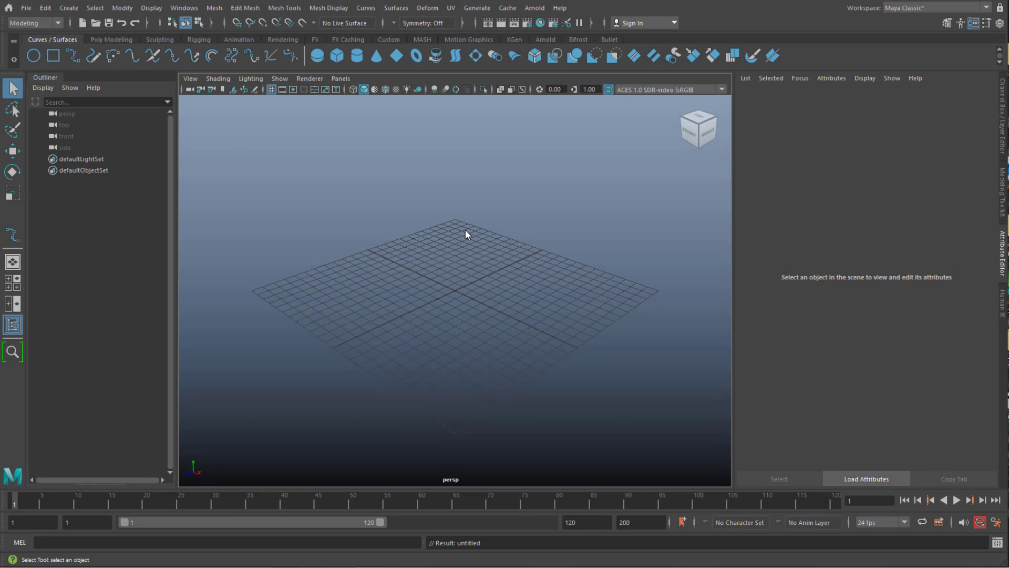
In four views, draw an EP curve across front, side and top views, ending in a hook
{"action": "key", "text": "space"}
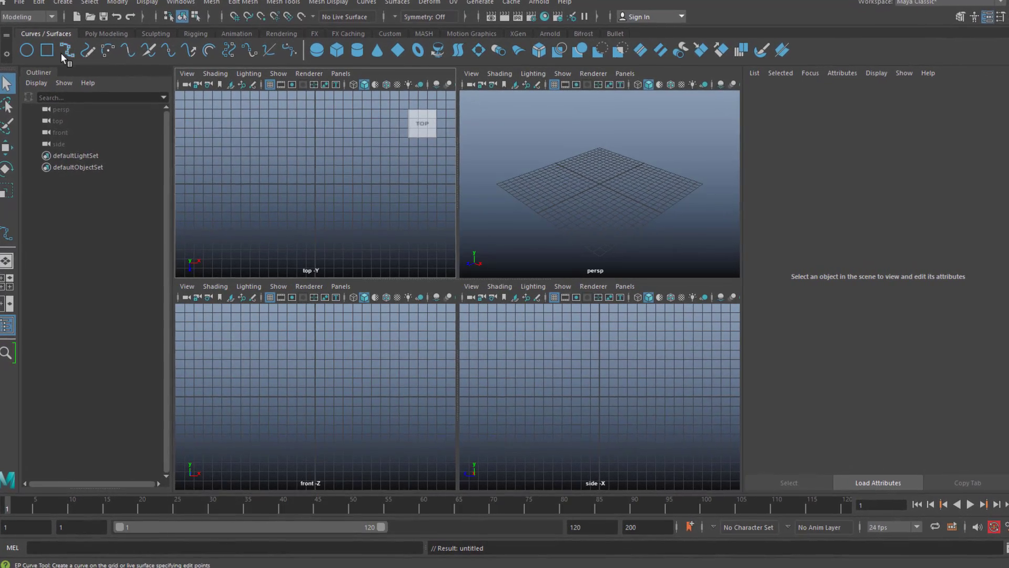
{"action": "left_click", "coordinate": [63, 49]}
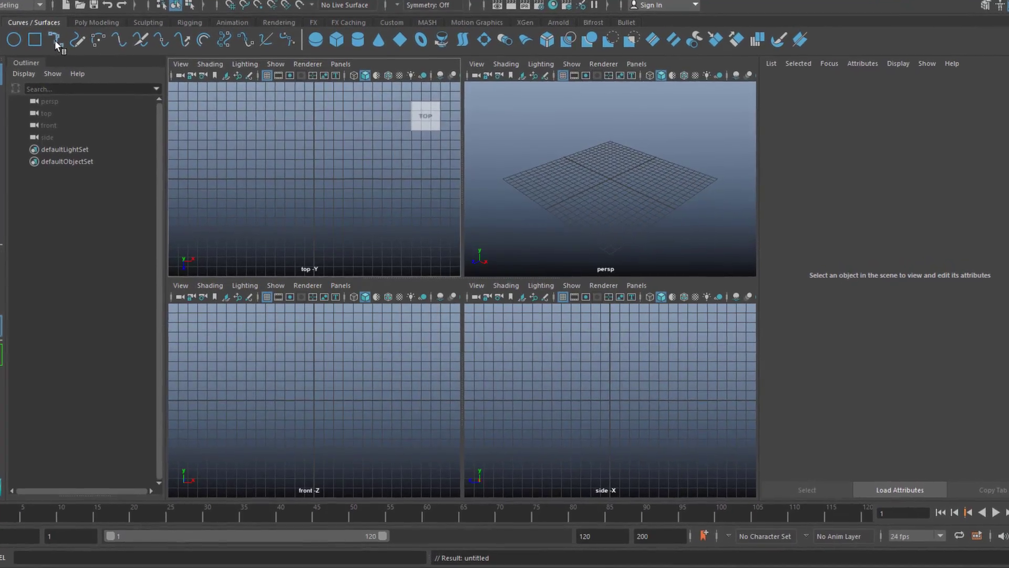
{"action": "left_click", "coordinate": [230, 403]}
{"action": "left_click", "coordinate": [277, 390]}
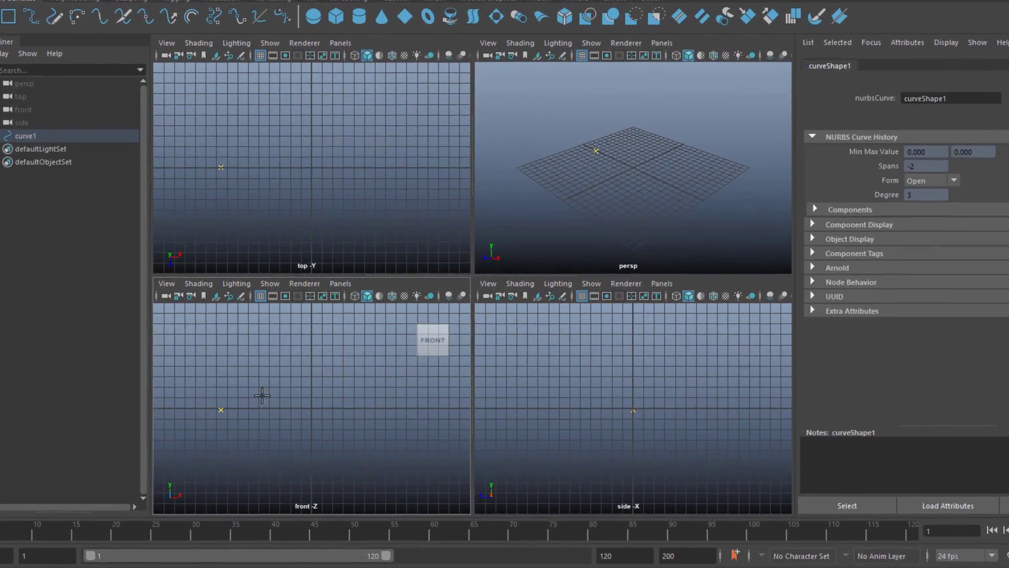
{"action": "left_click", "coordinate": [688, 385]}
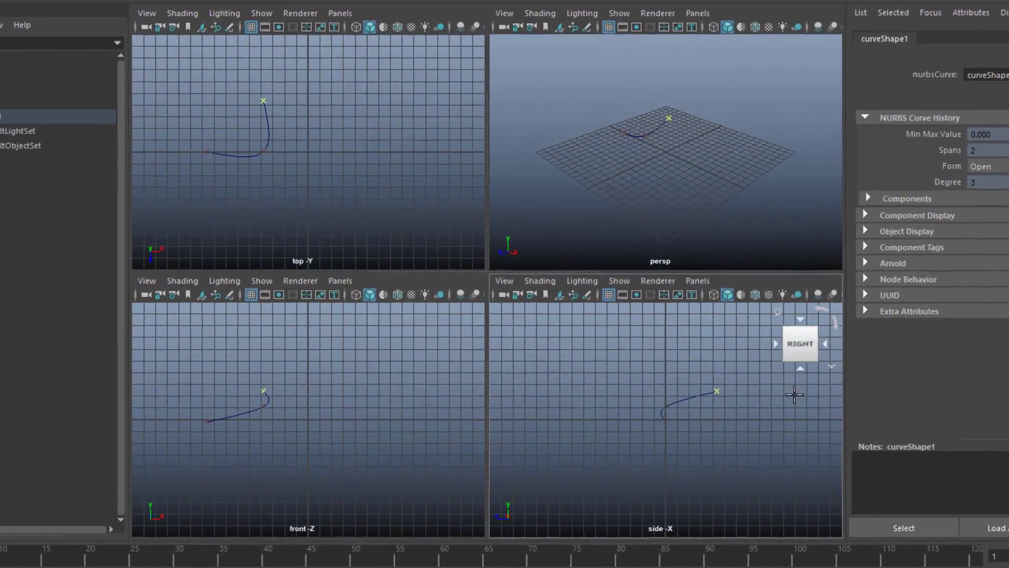
{"action": "left_click", "coordinate": [326, 364]}
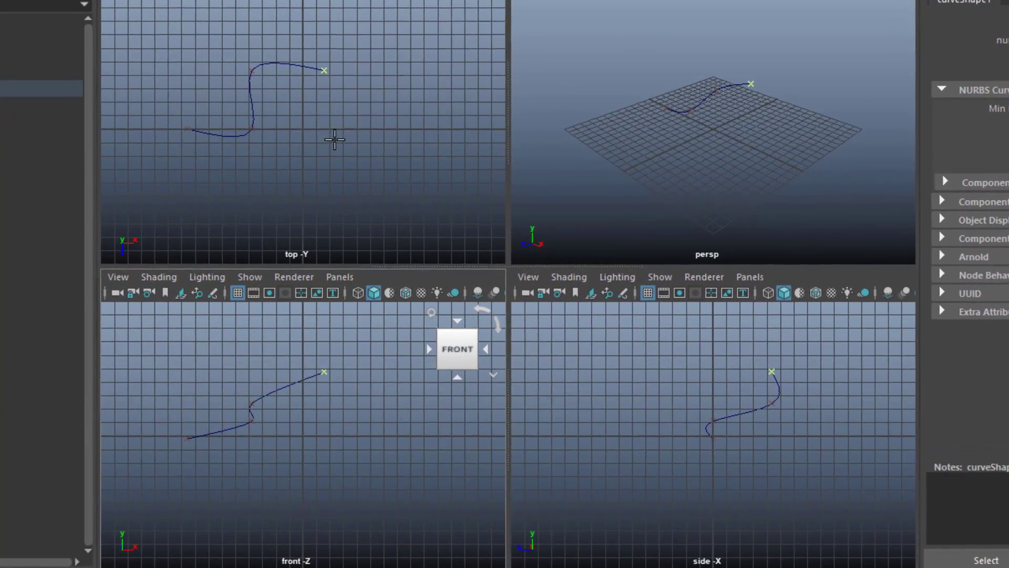
{"action": "left_click", "coordinate": [347, 156]}
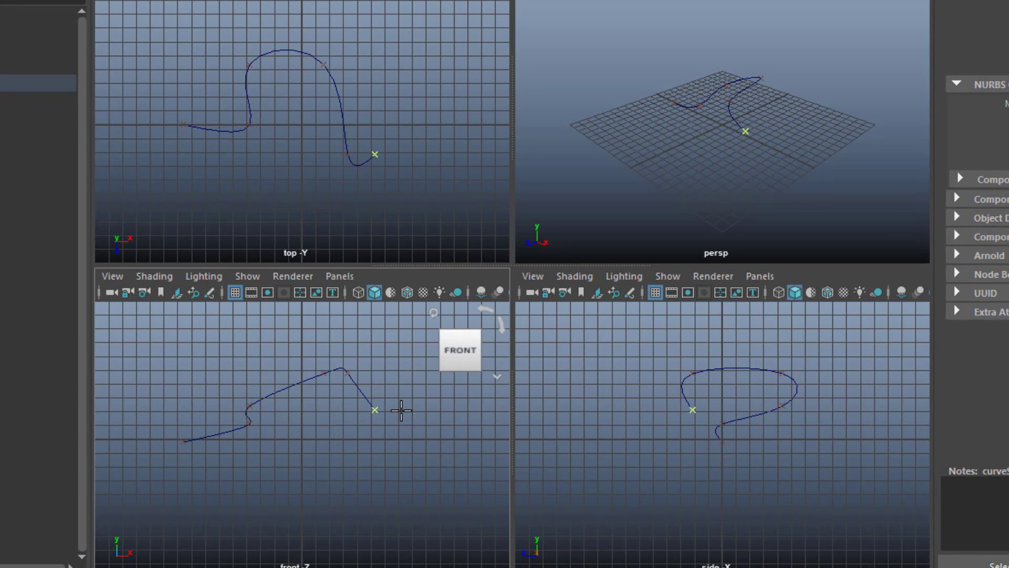
Maximise the perspective view and orbit until the grid lies flatter
{"action": "key", "text": "space"}
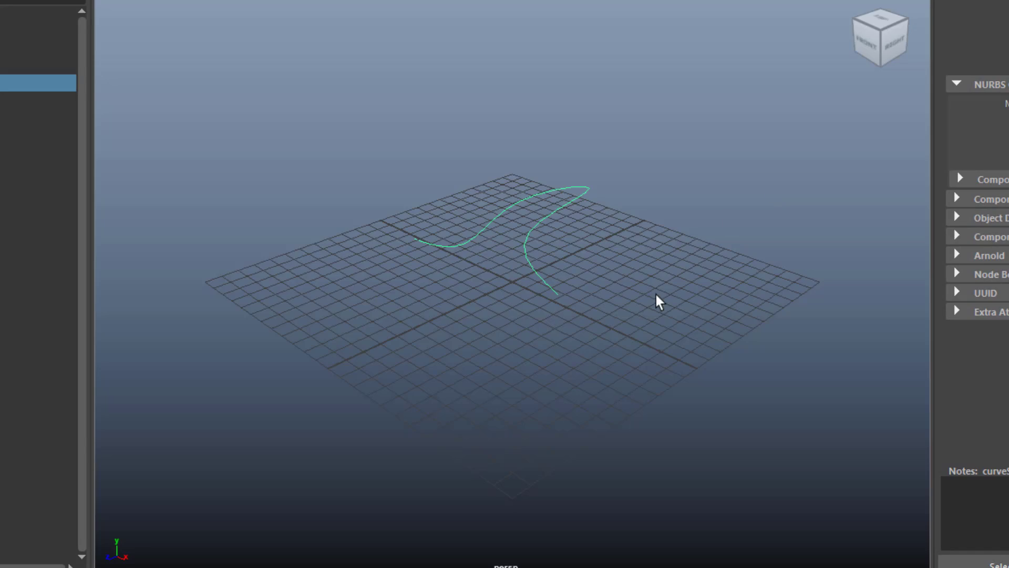
{"action": "left_click_drag", "start_coordinate": [652, 422], "coordinate": [509, 386], "text": "alt"}
{"action": "left_click_drag", "start_coordinate": [342, 399], "coordinate": [634, 439], "text": "alt"}
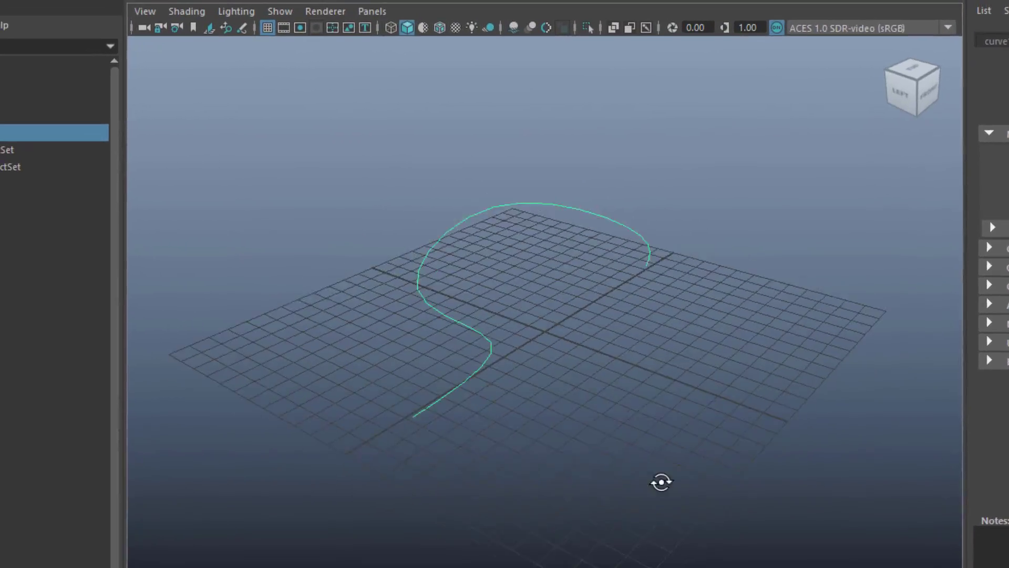
{"action": "left_click_drag", "start_coordinate": [661, 482], "coordinate": [570, 470], "text": "alt"}
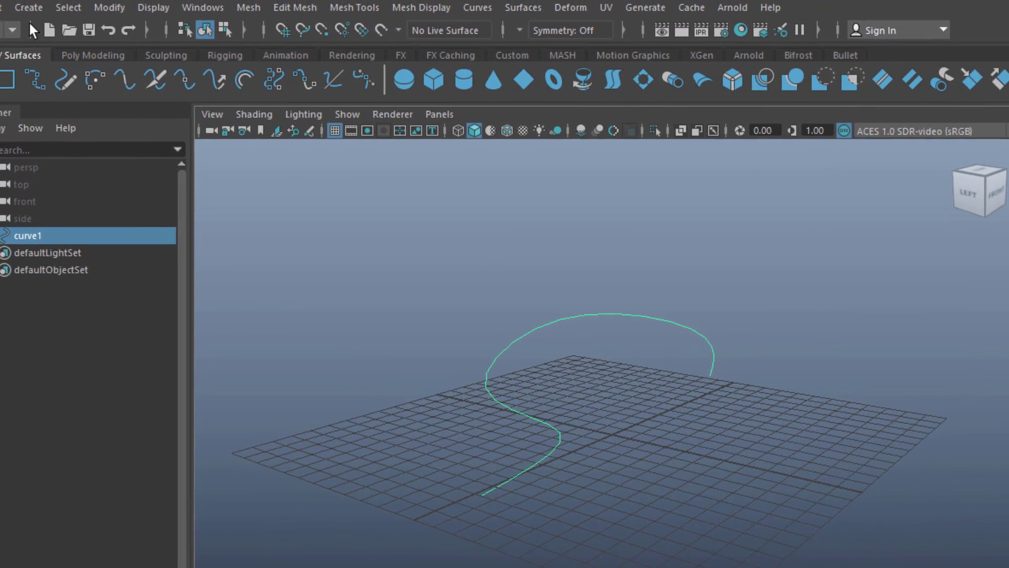
Create a Sweep Mesh tube along curve1, select it and show smooth preview (3)
{"action": "left_click", "coordinate": [28, 7]}
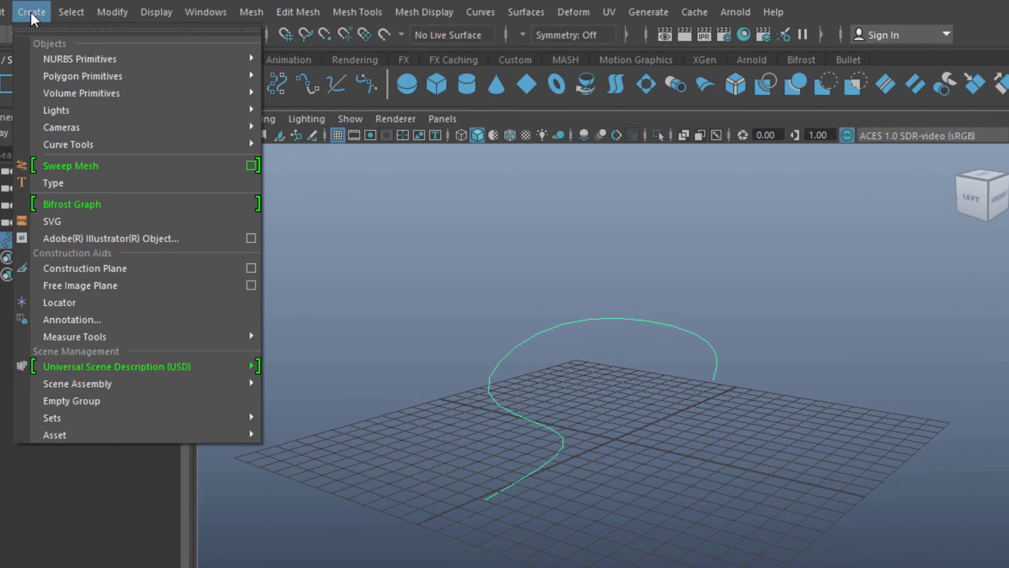
{"action": "left_click", "coordinate": [144, 166]}
{"action": "left_click_drag", "start_coordinate": [661, 452], "coordinate": [724, 386], "text": "alt"}
{"action": "left_click", "coordinate": [712, 377]}
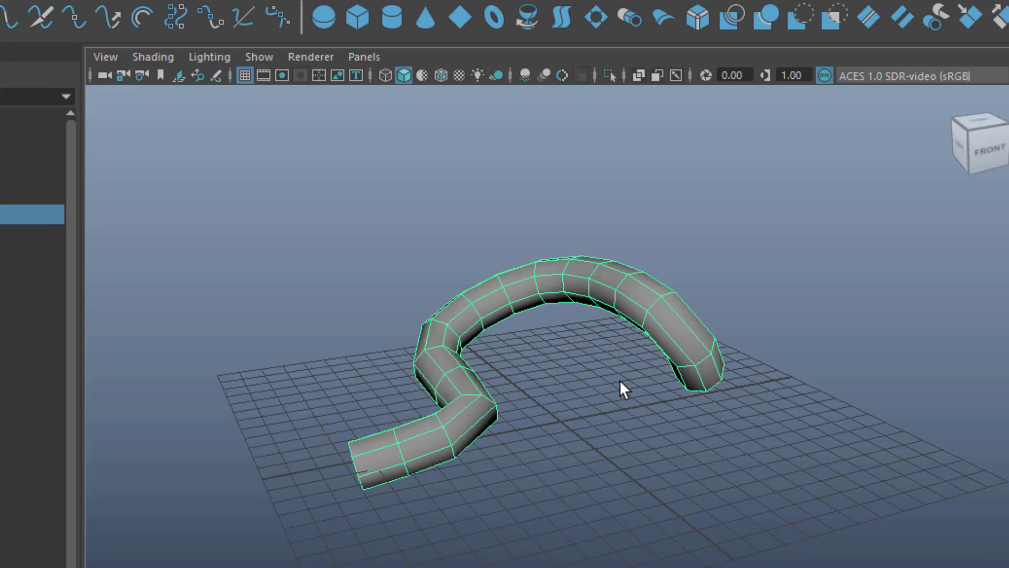
{"action": "key", "text": "3"}
{"action": "left_click_drag", "start_coordinate": [620, 379], "coordinate": [446, 214], "text": "alt"}
Assign the tube a new Arnold aiStandardSurface with a blue base colour
{"action": "right_click", "coordinate": [406, 249]}
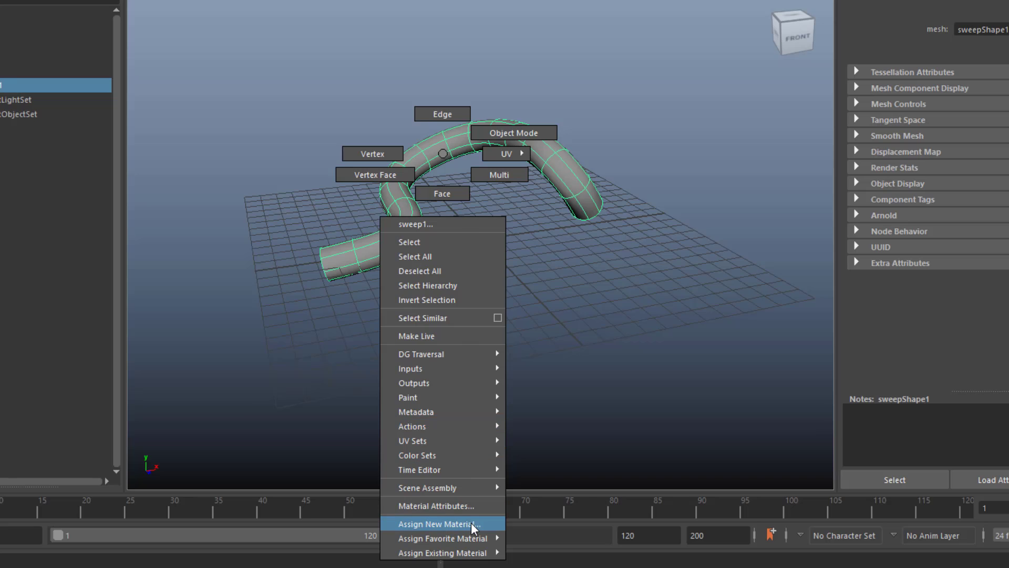
{"action": "left_click", "coordinate": [474, 524]}
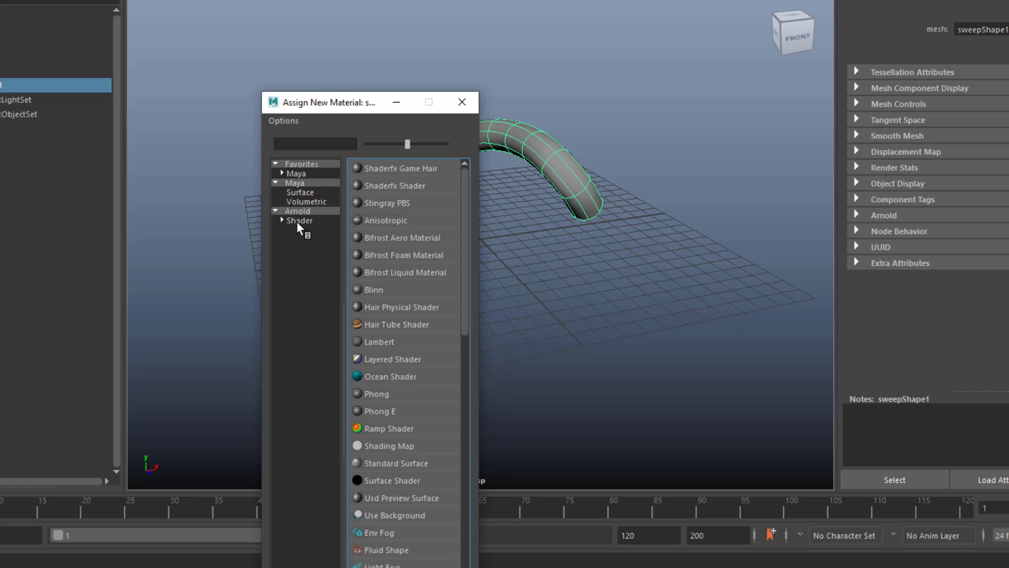
{"action": "left_click", "coordinate": [298, 211]}
{"action": "left_click", "coordinate": [398, 411]}
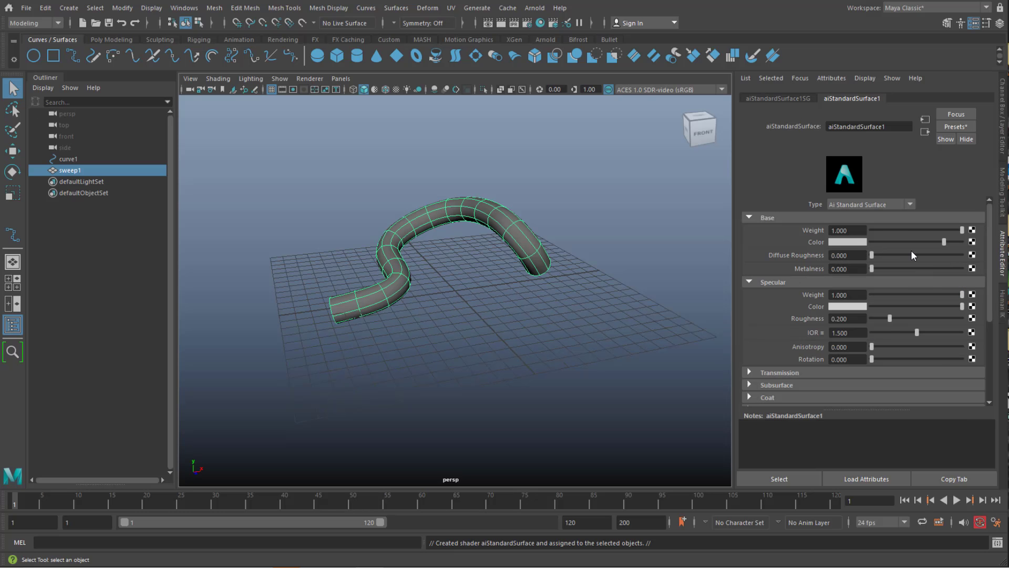
{"action": "left_click", "coordinate": [860, 242]}
{"action": "left_click_drag", "start_coordinate": [951, 267], "coordinate": [966, 269]}
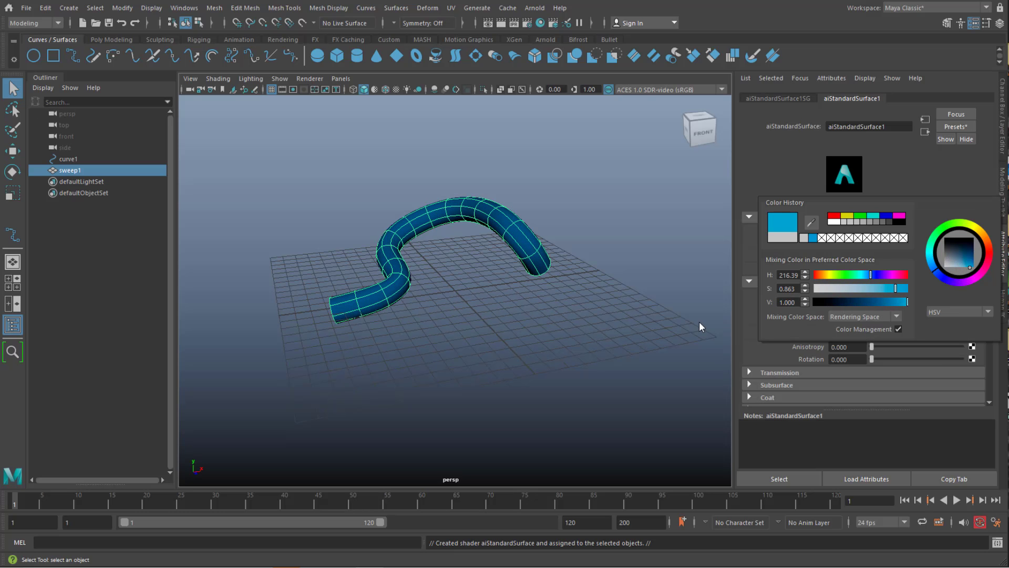
Delete the original curve1, then reselect the sweep1 tube
{"action": "left_click", "coordinate": [640, 352]}
{"action": "mouse_move", "coordinate": [641, 351]}
{"action": "left_mouse_down", "text": "alt"}
{"action": "mouse_move", "coordinate": [701, 383]}
{"action": "mouse_move", "coordinate": [623, 349]}
{"action": "left_mouse_up", "text": "alt"}
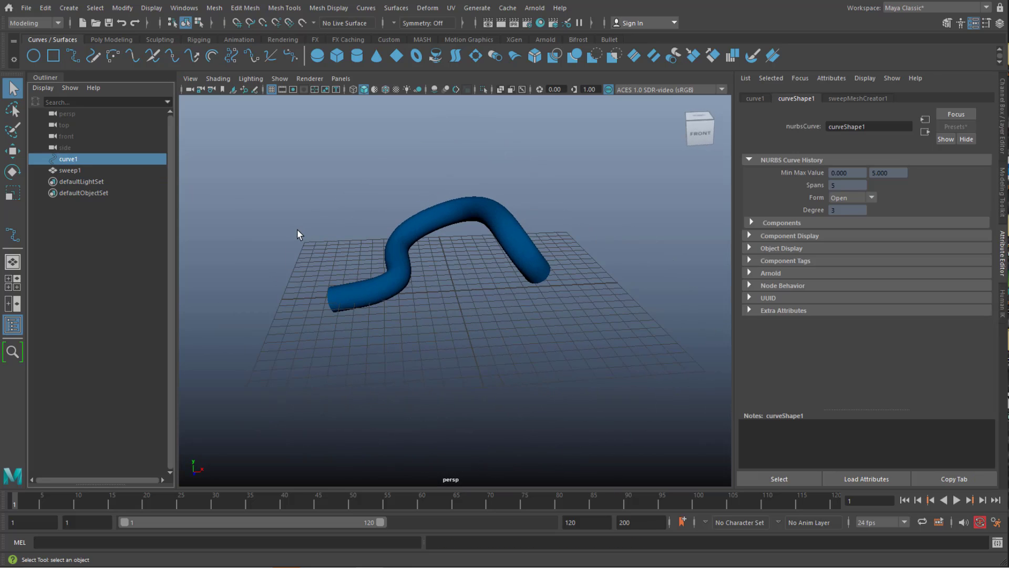
{"action": "key", "text": "Delete"}
{"action": "mouse_move", "coordinate": [450, 318]}
{"action": "left_mouse_down", "text": "alt"}
{"action": "mouse_move", "coordinate": [480, 378]}
{"action": "mouse_move", "coordinate": [464, 378]}
{"action": "mouse_move", "coordinate": [478, 374]}
{"action": "mouse_move", "coordinate": [464, 319]}
{"action": "left_mouse_up", "text": "alt"}
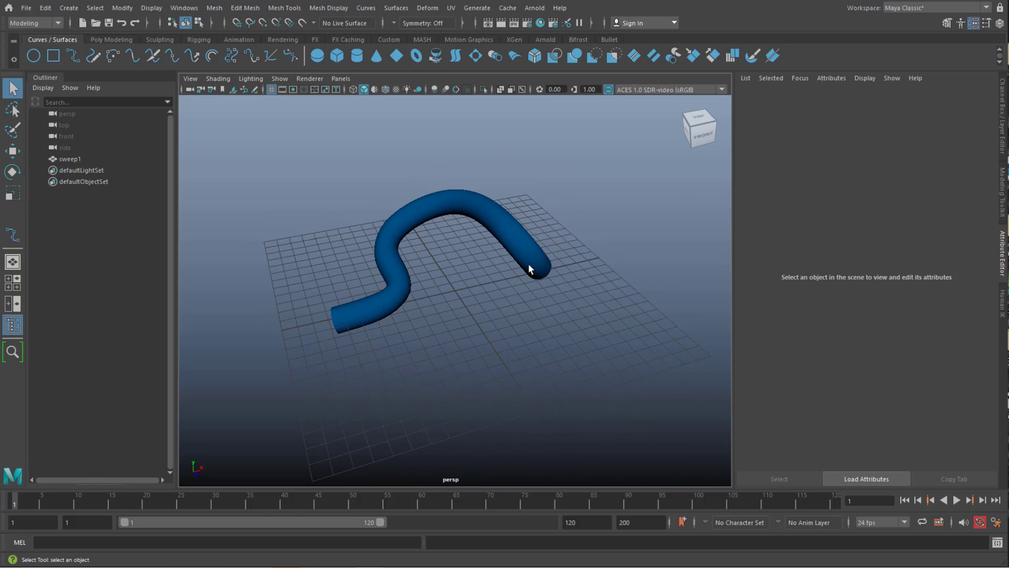
{"action": "left_click_drag", "start_coordinate": [538, 257], "coordinate": [446, 226], "text": "alt"}
{"action": "left_click", "coordinate": [435, 213]}
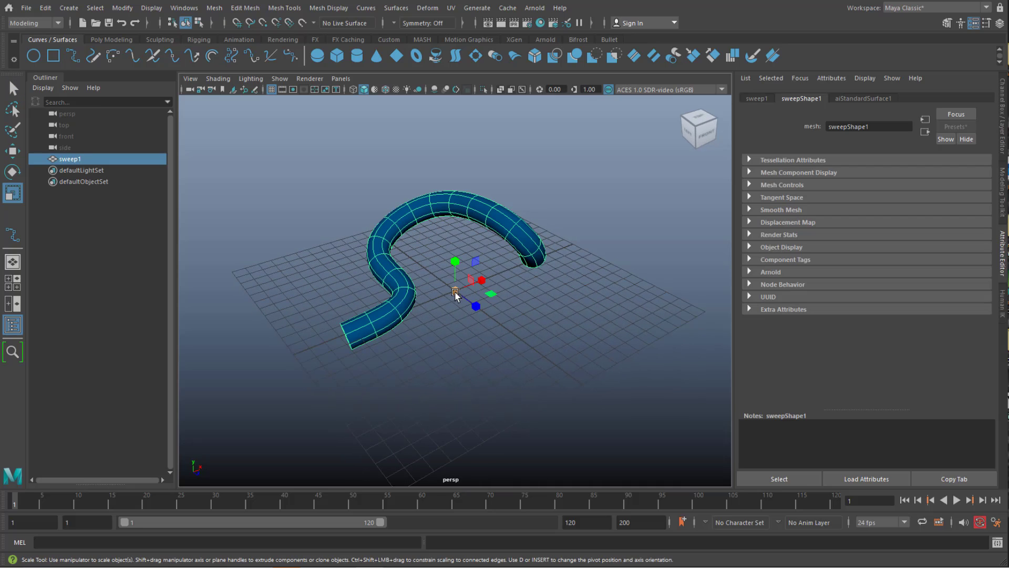
Scale sweep1 uniformly down to about 0.637
{"action": "left_click_drag", "start_coordinate": [455, 293], "coordinate": [338, 306]}
{"action": "left_click_drag", "start_coordinate": [431, 322], "coordinate": [547, 263], "text": "alt"}
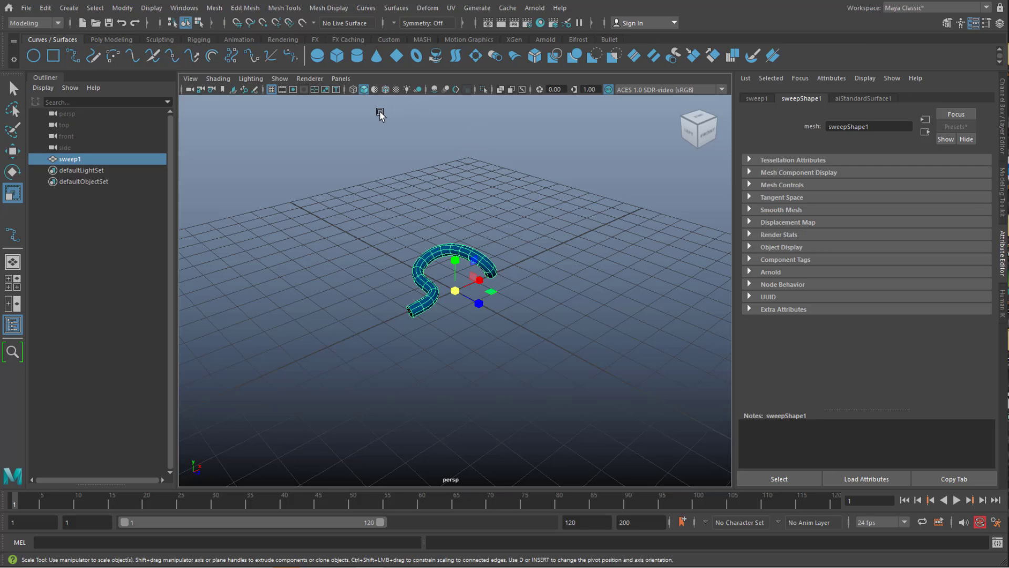
Under the FX menu set, create a MASH network using Instancer geometry and Radial distribution
{"action": "left_click", "coordinate": [57, 22]}
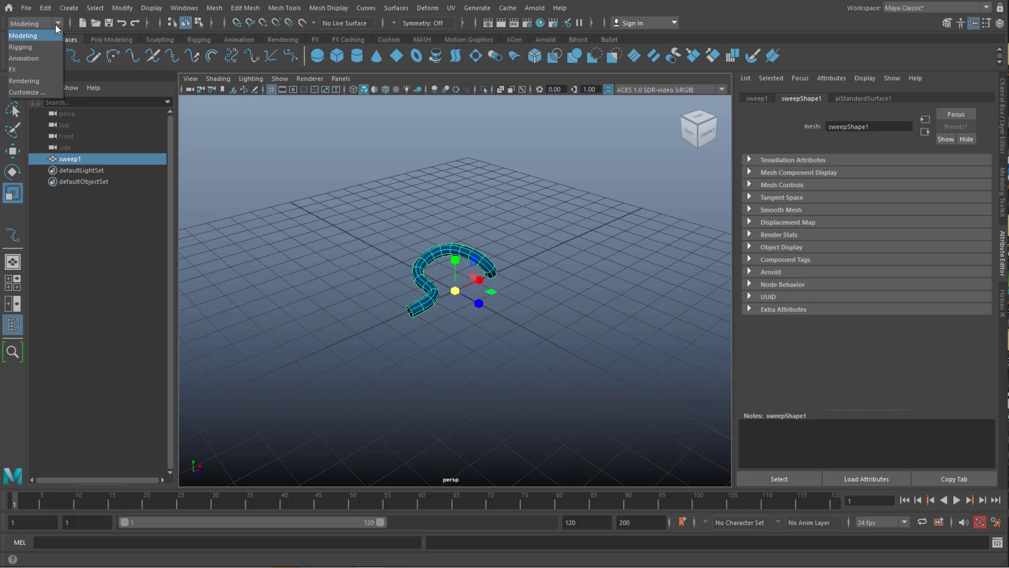
{"action": "left_click", "coordinate": [40, 69]}
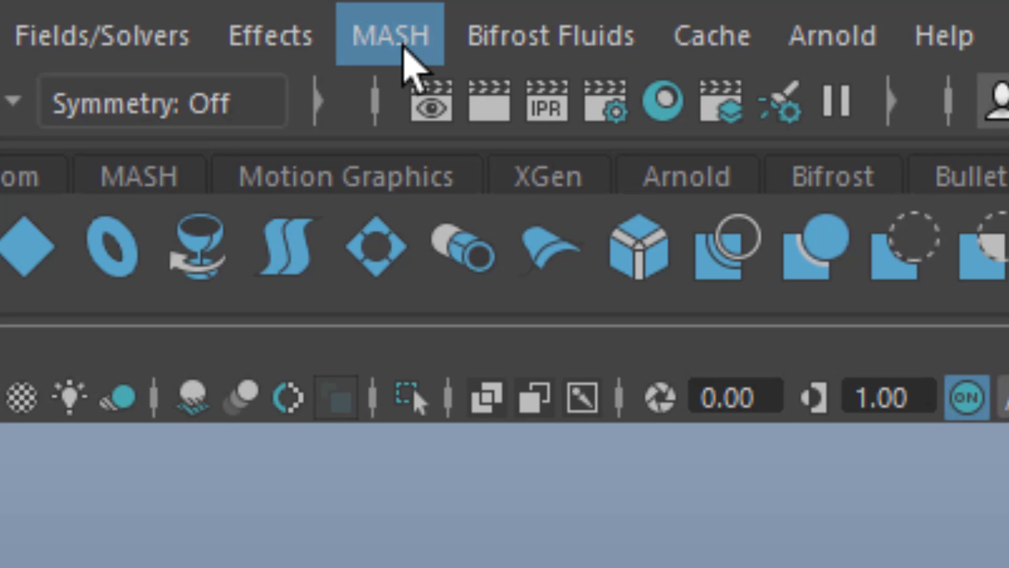
{"action": "left_click", "coordinate": [403, 47]}
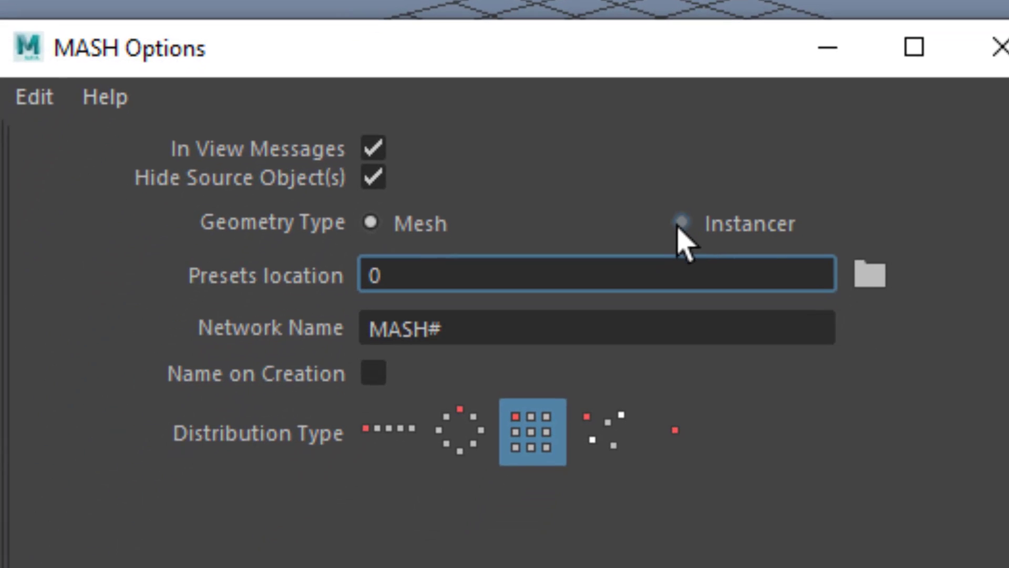
{"action": "left_click", "coordinate": [648, 327]}
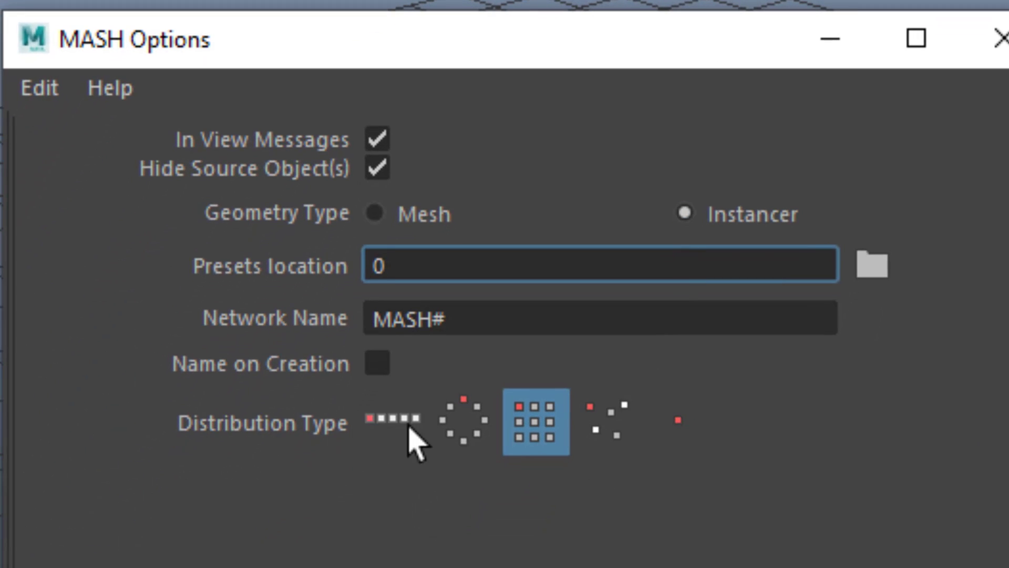
{"action": "left_click", "coordinate": [461, 423]}
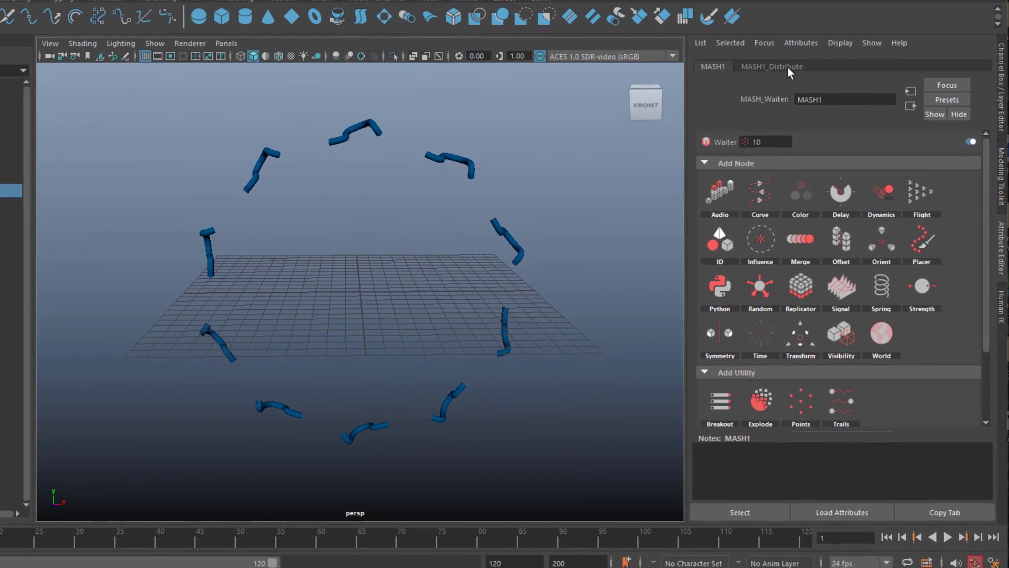
In MASH1_Distribute, raise Number of Points from 10 through 19 and 96 to 100
{"action": "left_click", "coordinate": [791, 78]}
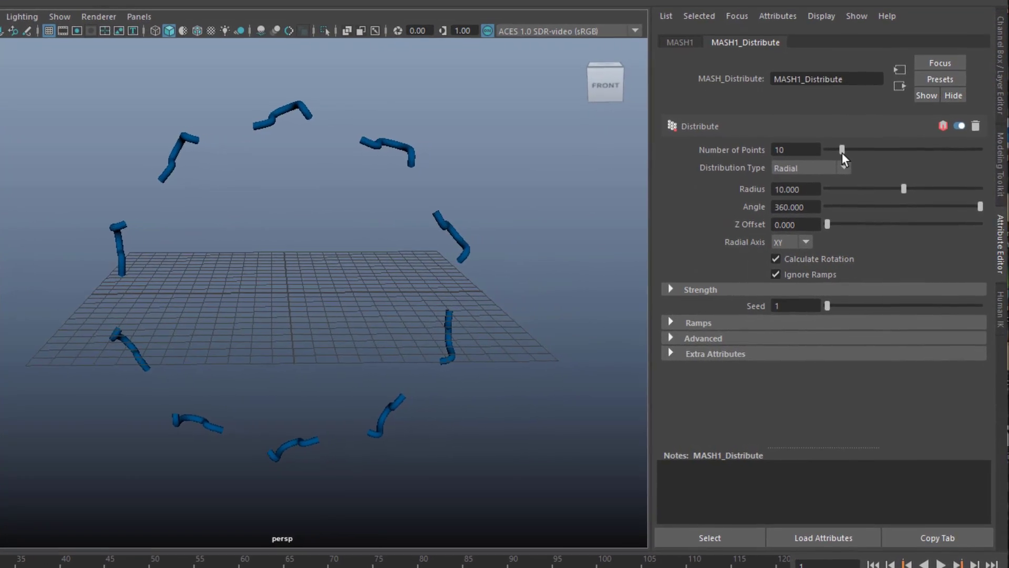
{"action": "left_click_drag", "start_coordinate": [849, 155], "coordinate": [956, 157]}
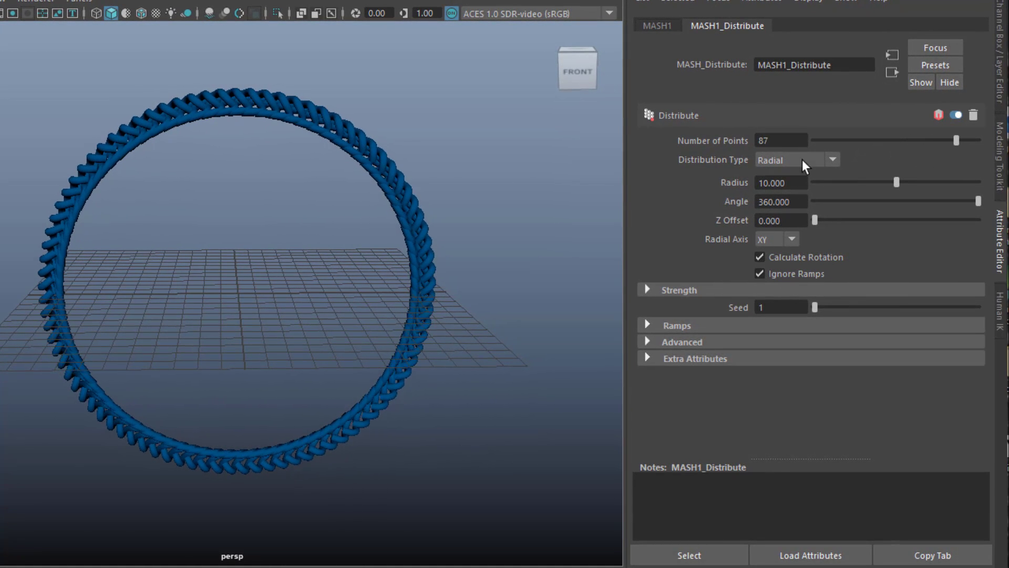
{"action": "left_click_drag", "start_coordinate": [570, 215], "coordinate": [528, 267], "text": "alt"}
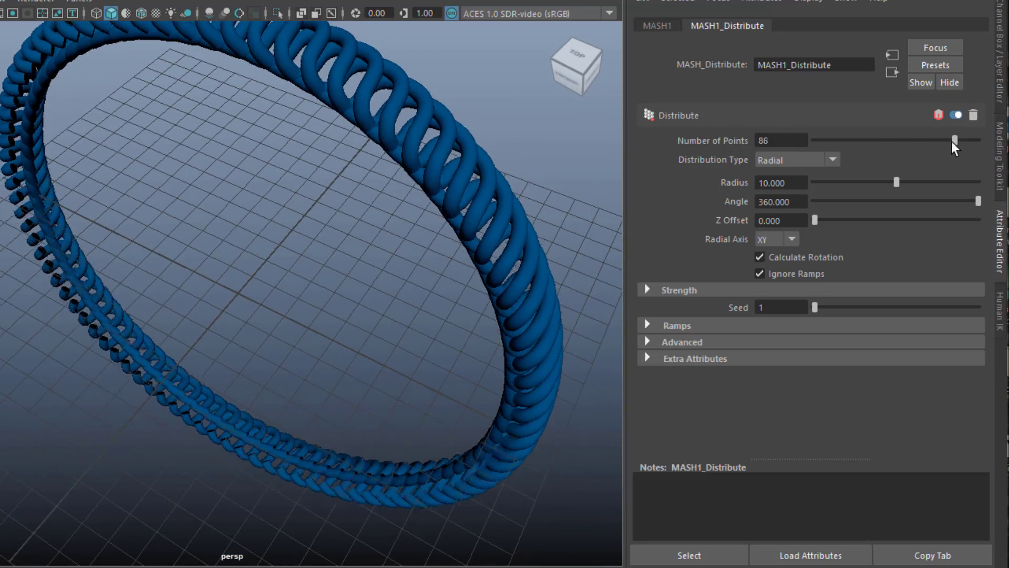
{"action": "mouse_move", "coordinate": [951, 141]}
{"action": "left_mouse_down"}
{"action": "mouse_move", "coordinate": [917, 144]}
{"action": "mouse_move", "coordinate": [968, 147]}
{"action": "left_mouse_up"}
{"action": "double_click", "coordinate": [769, 140]}
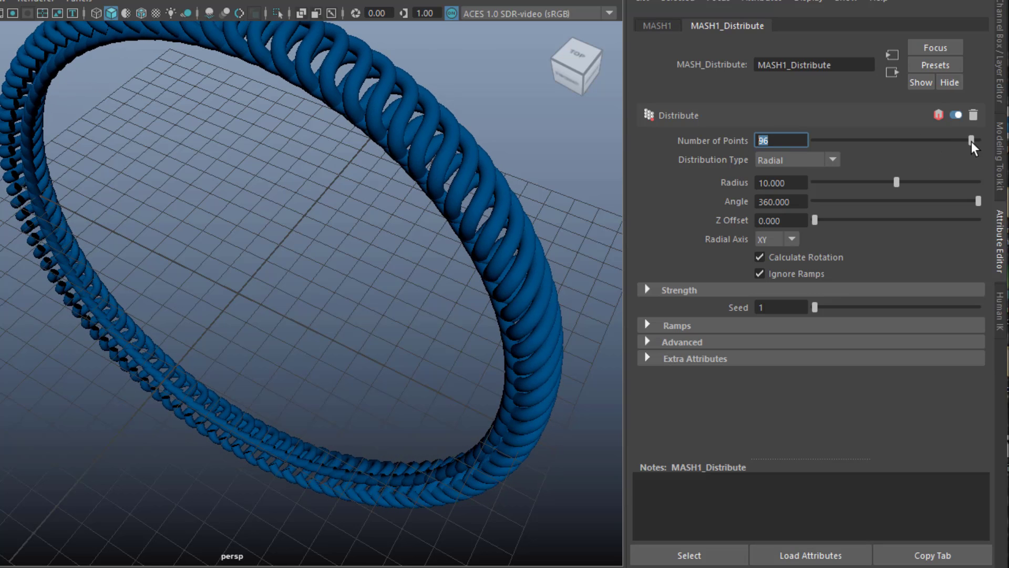
{"action": "left_click_drag", "start_coordinate": [969, 141], "coordinate": [988, 142]}
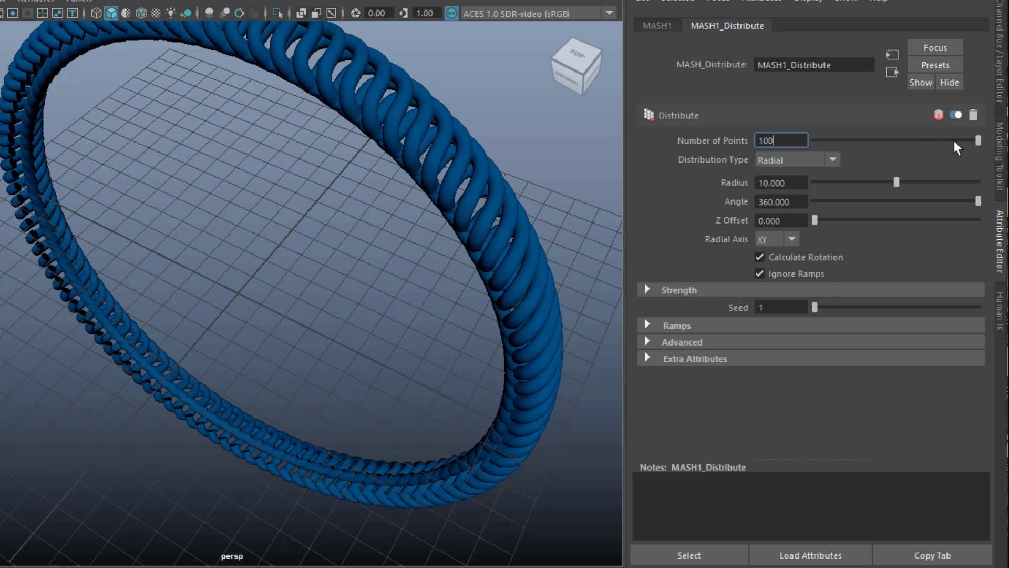
Enter 1000 points, then drag Number of Points back down to 126
{"action": "left_click_drag", "start_coordinate": [779, 141], "coordinate": [744, 138]}
{"action": "type", "text": "1000"}
{"action": "key", "text": "Return"}
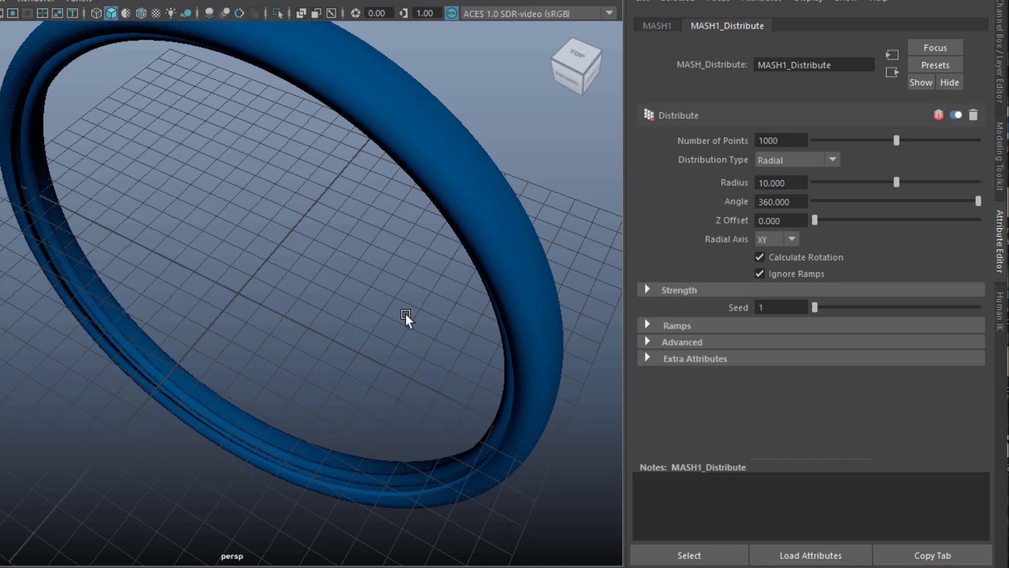
{"action": "left_click_drag", "start_coordinate": [389, 317], "coordinate": [484, 261], "text": "alt"}
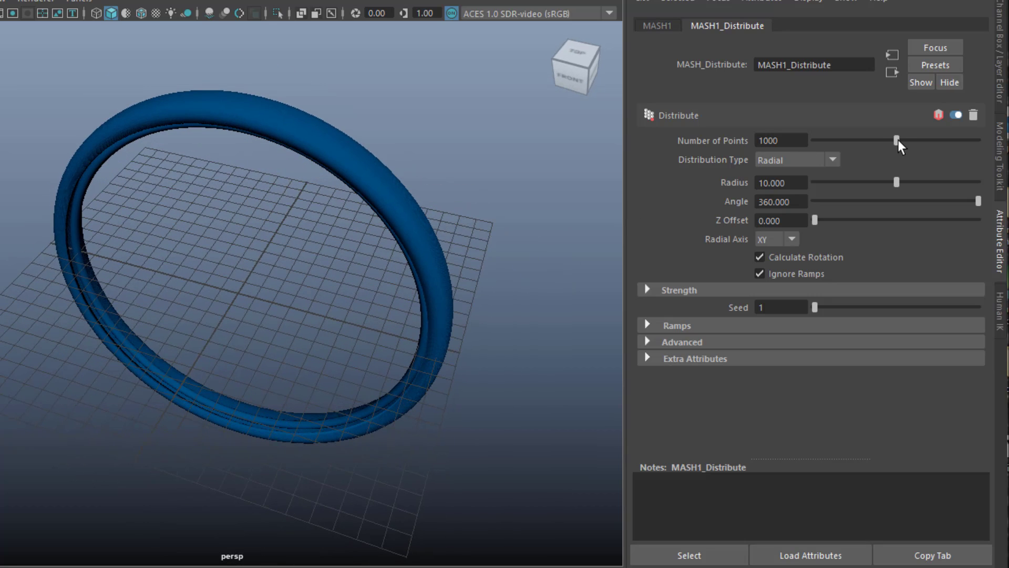
{"action": "left_click_drag", "start_coordinate": [898, 140], "coordinate": [823, 145]}
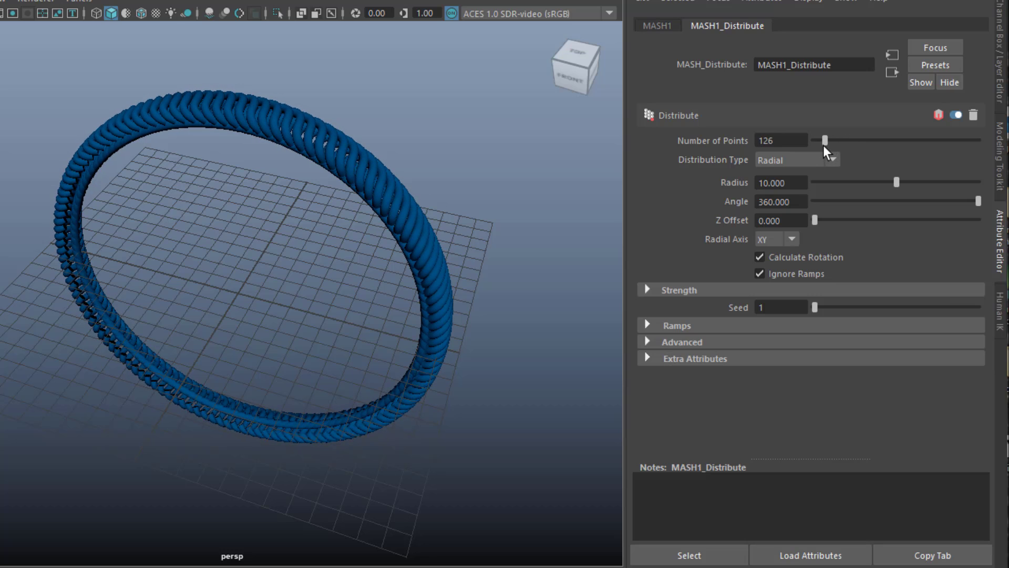
{"action": "left_click_drag", "start_coordinate": [526, 247], "coordinate": [400, 279], "text": "alt"}
Check the MASH1 and MASH1_Distribute tabs, then select MASH1_Instancer in the Outliner
{"action": "left_click", "coordinate": [657, 26]}
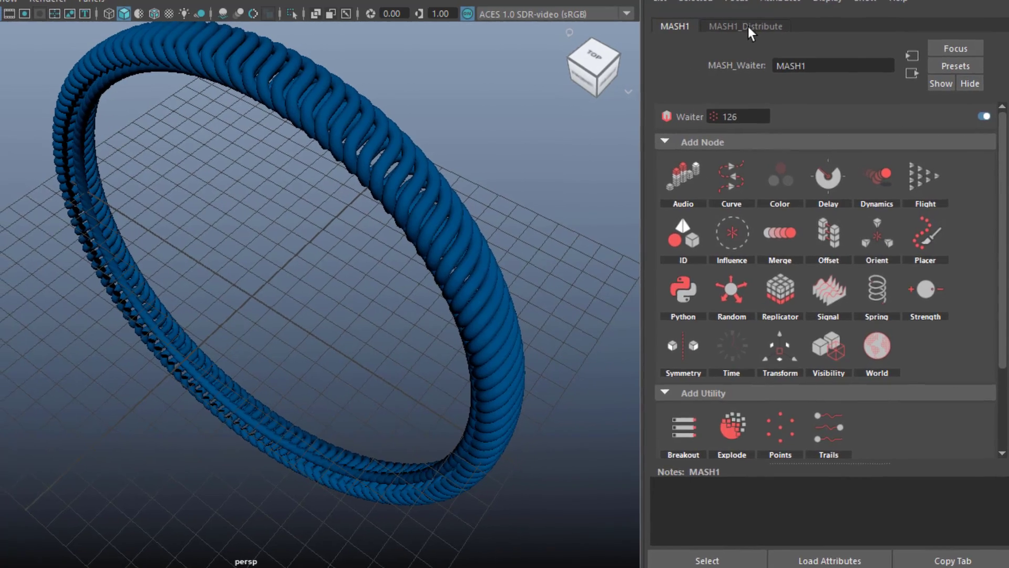
{"action": "left_click", "coordinate": [749, 26]}
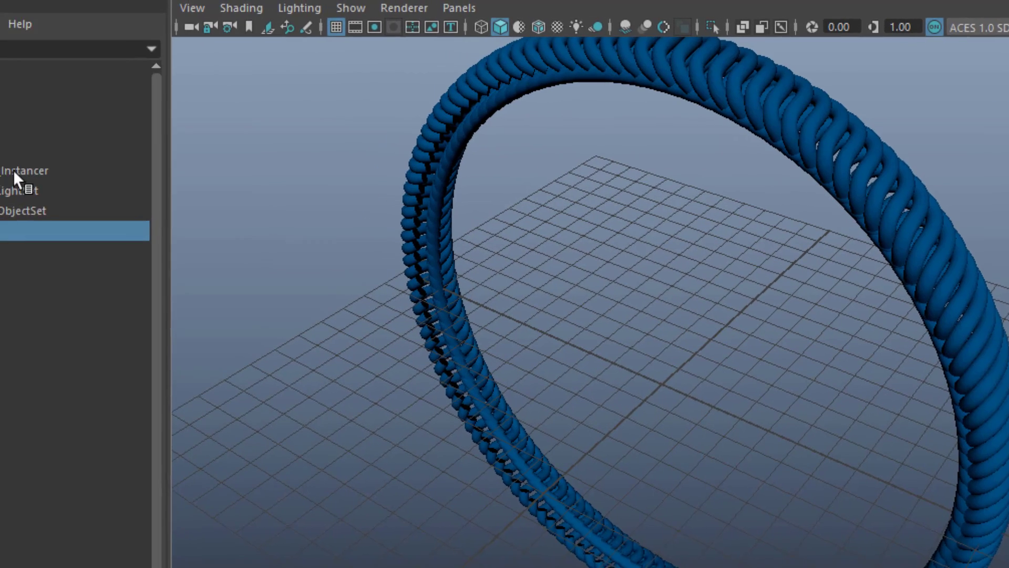
{"action": "left_click", "coordinate": [61, 178]}
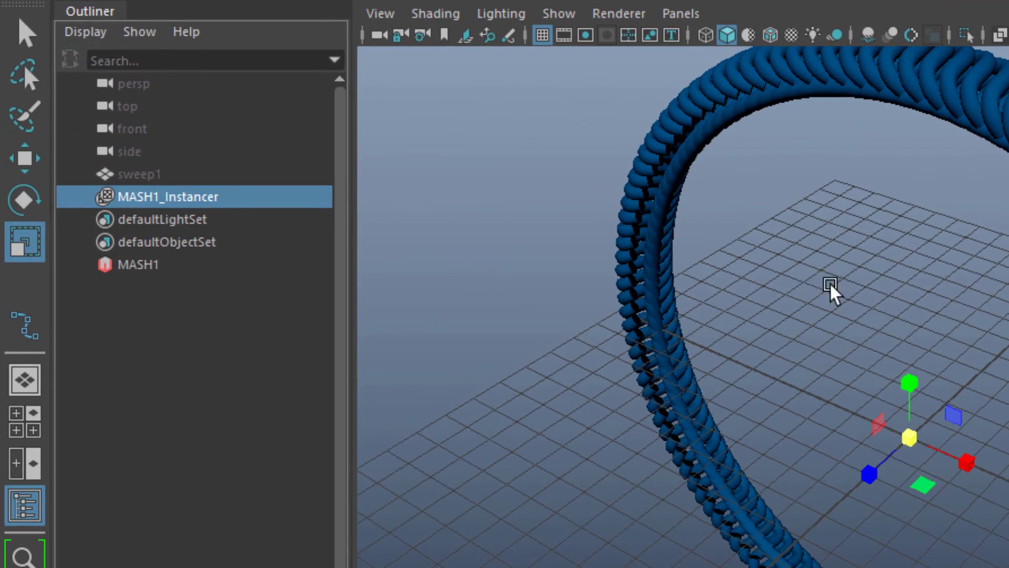
{"action": "left_click_drag", "start_coordinate": [854, 295], "coordinate": [894, 342], "text": "alt"}
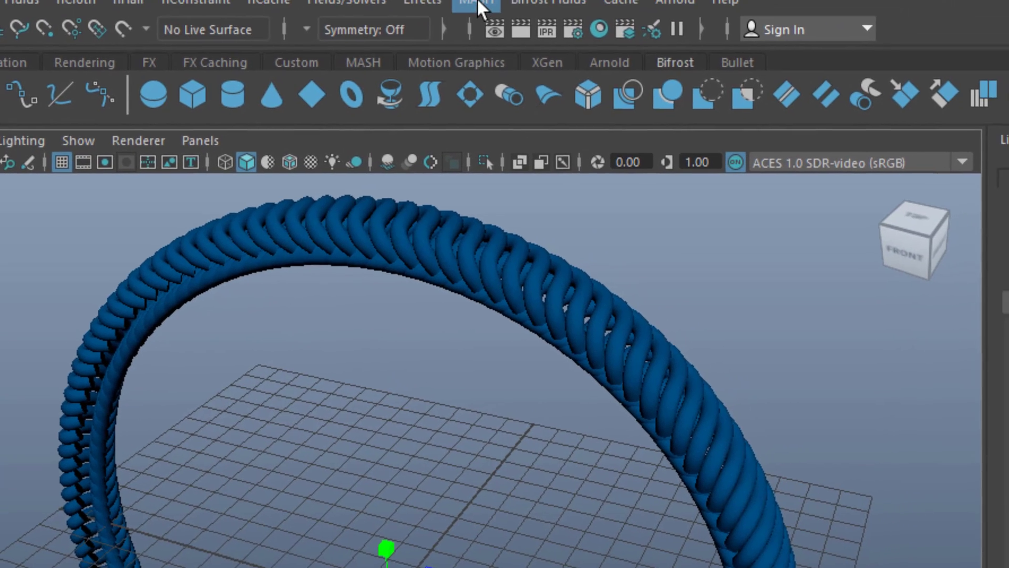
Select MASH1_Instancer and use MASH Utilities' Bake Instancer to objects to bake the current frame
{"action": "left_click", "coordinate": [447, 9]}
{"action": "mouse_move", "coordinate": [455, 96]}
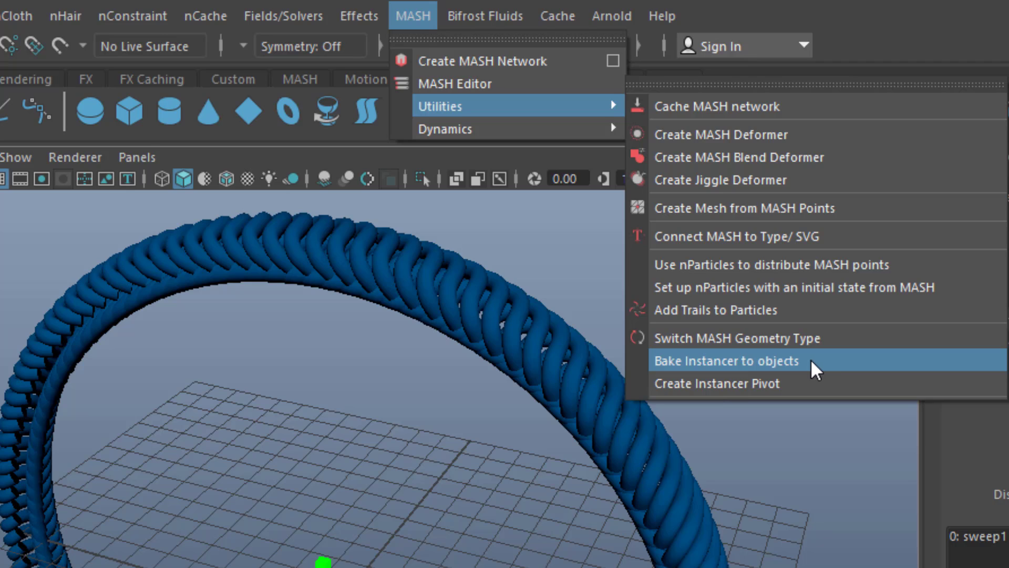
{"action": "left_click", "coordinate": [811, 359]}
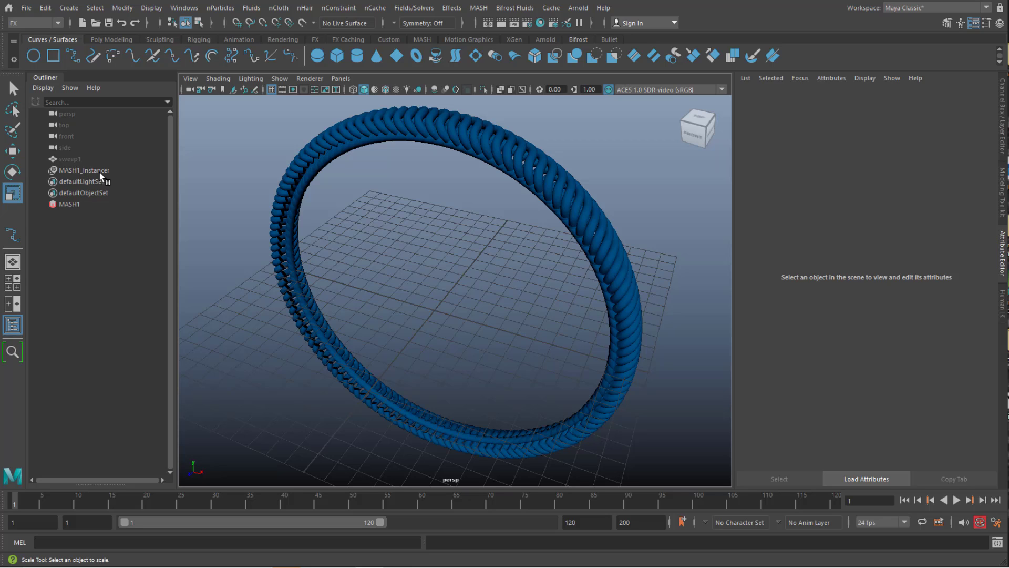
{"action": "left_click", "coordinate": [99, 170]}
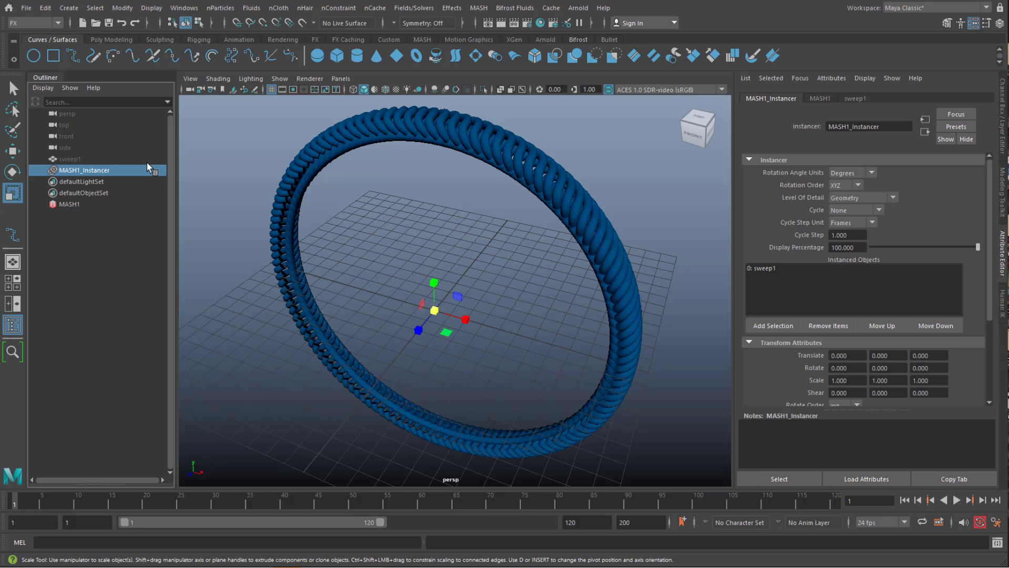
{"action": "left_click", "coordinate": [479, 10]}
{"action": "mouse_move", "coordinate": [526, 53]}
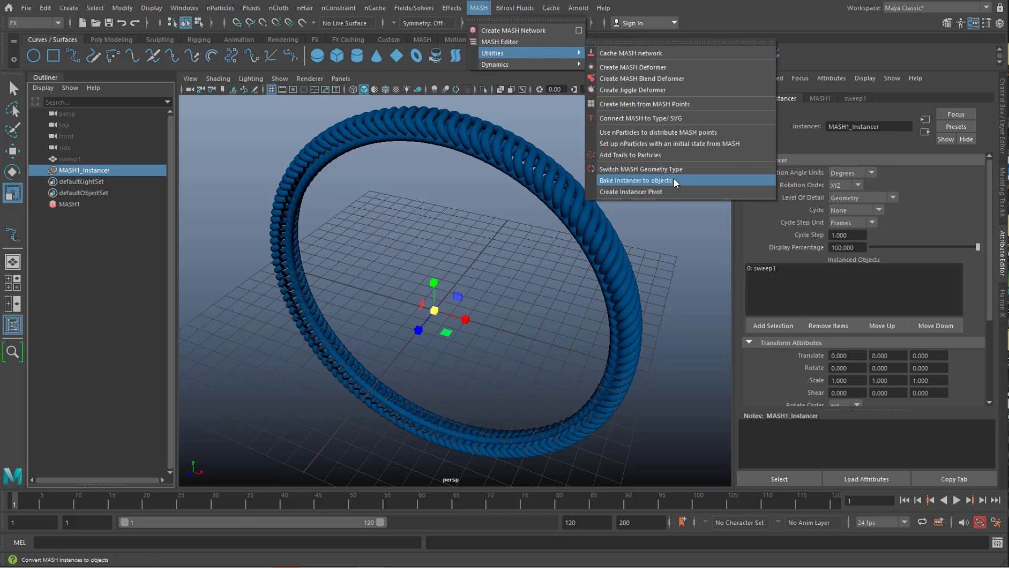
{"action": "left_click", "coordinate": [636, 180]}
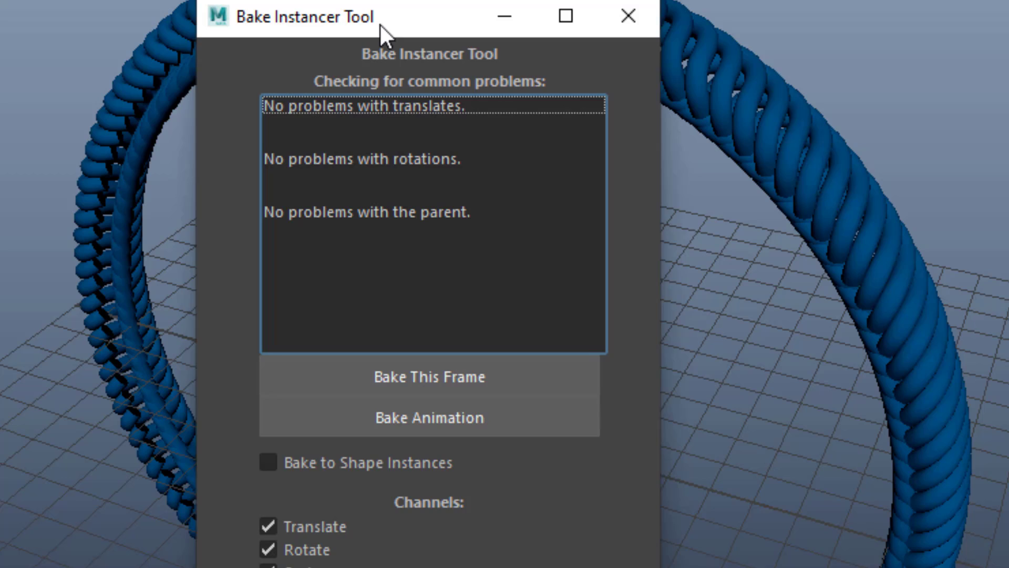
{"action": "left_click_drag", "start_coordinate": [379, 23], "coordinate": [375, 27]}
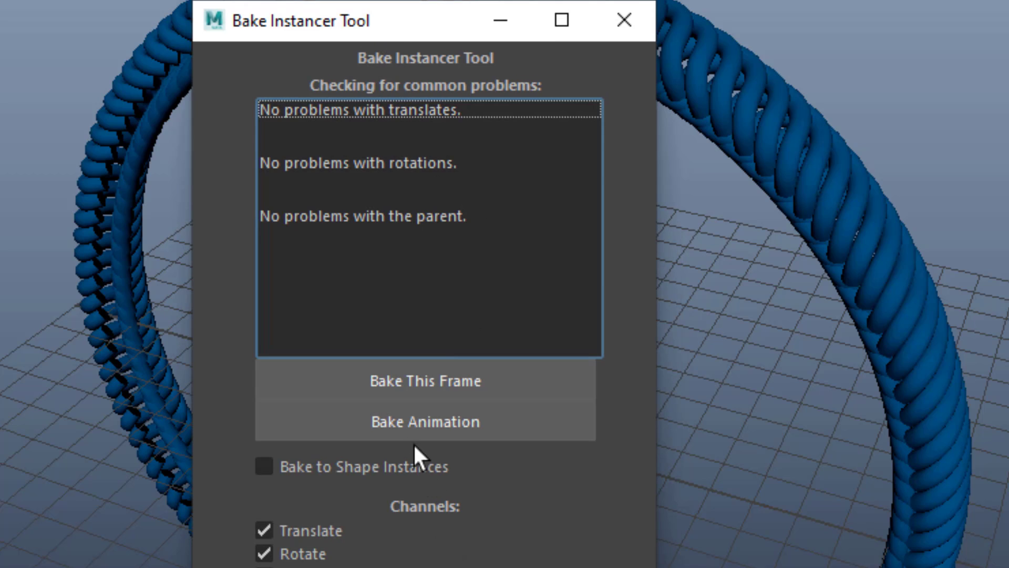
{"action": "left_click", "coordinate": [484, 381]}
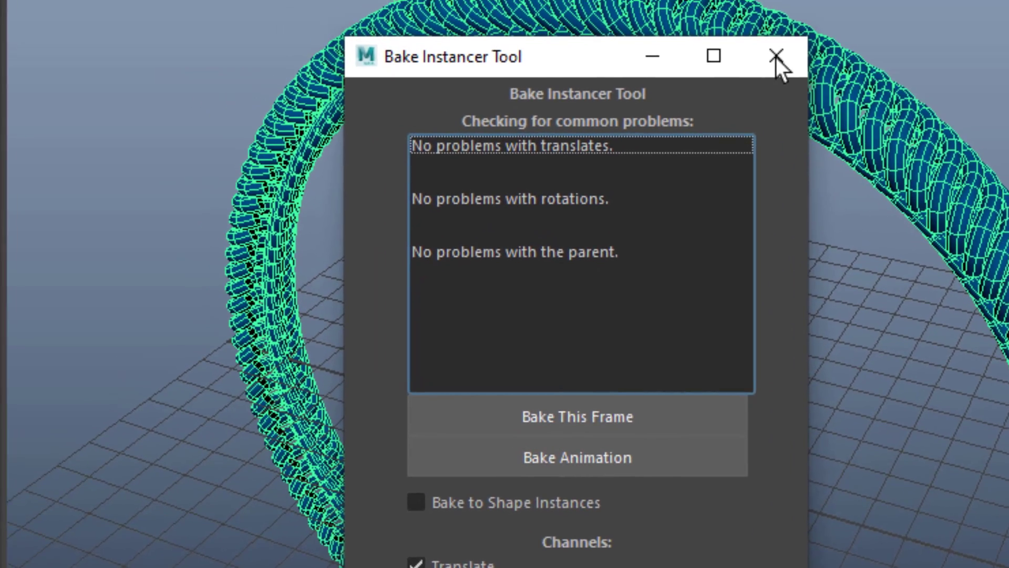
{"action": "left_click", "coordinate": [718, 42]}
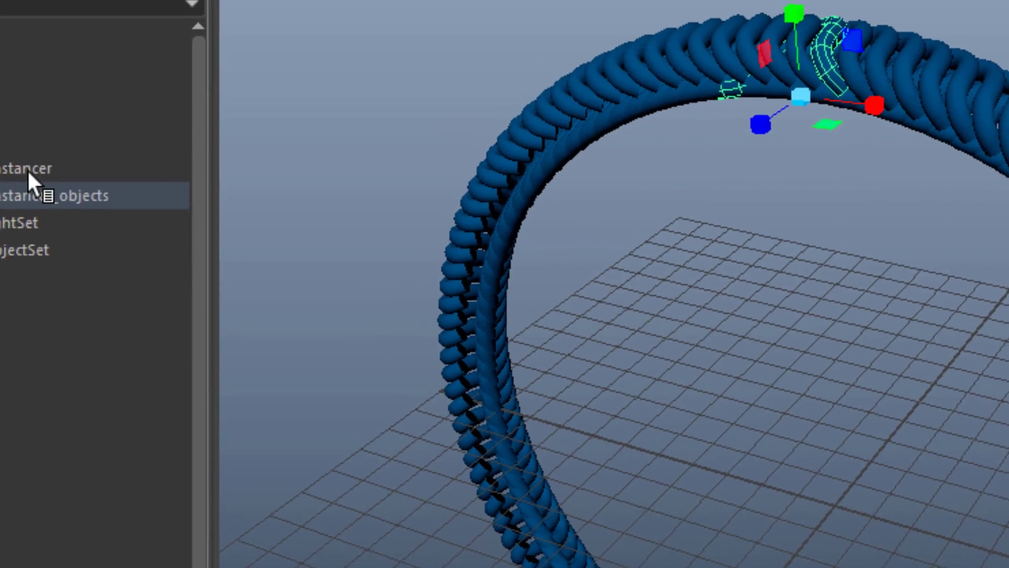
Delete MASH1_Instancer, MASH1 and the original sweep1 tube
{"action": "left_click", "coordinate": [32, 171]}
{"action": "left_click", "coordinate": [92, 308], "text": "ctrl"}
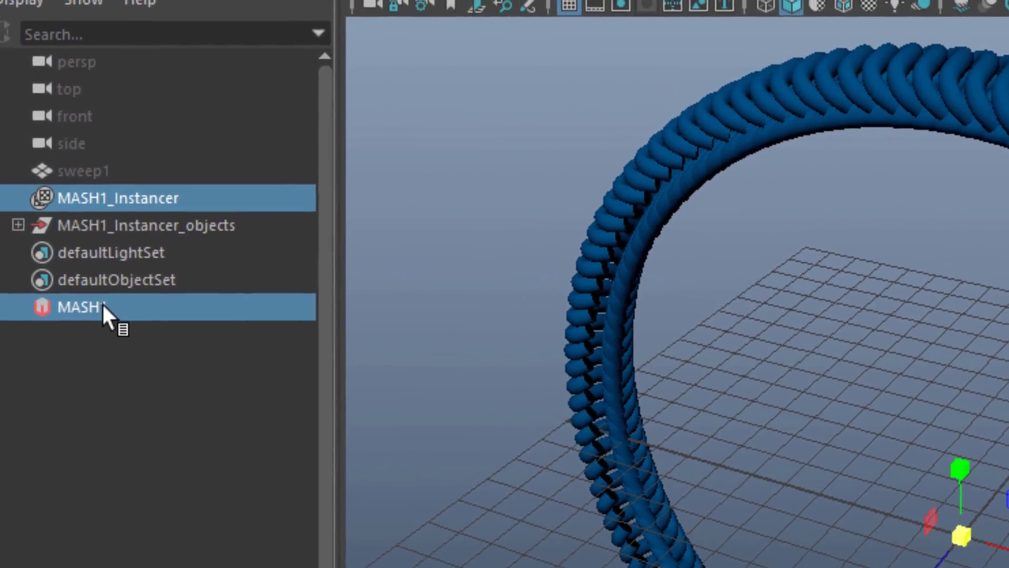
{"action": "key", "text": "Delete"}
{"action": "left_click", "coordinate": [93, 171]}
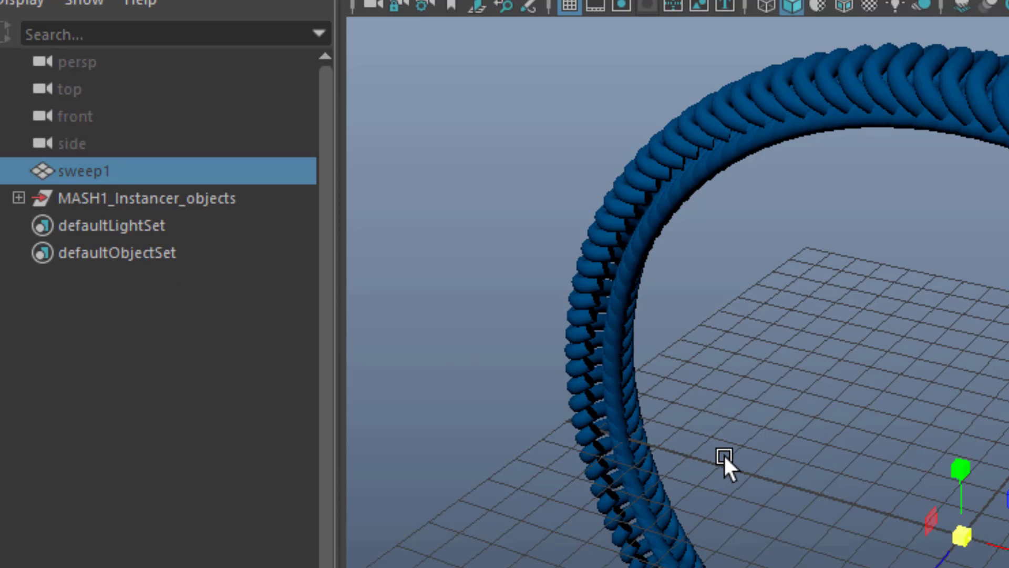
{"action": "key", "text": "Delete"}
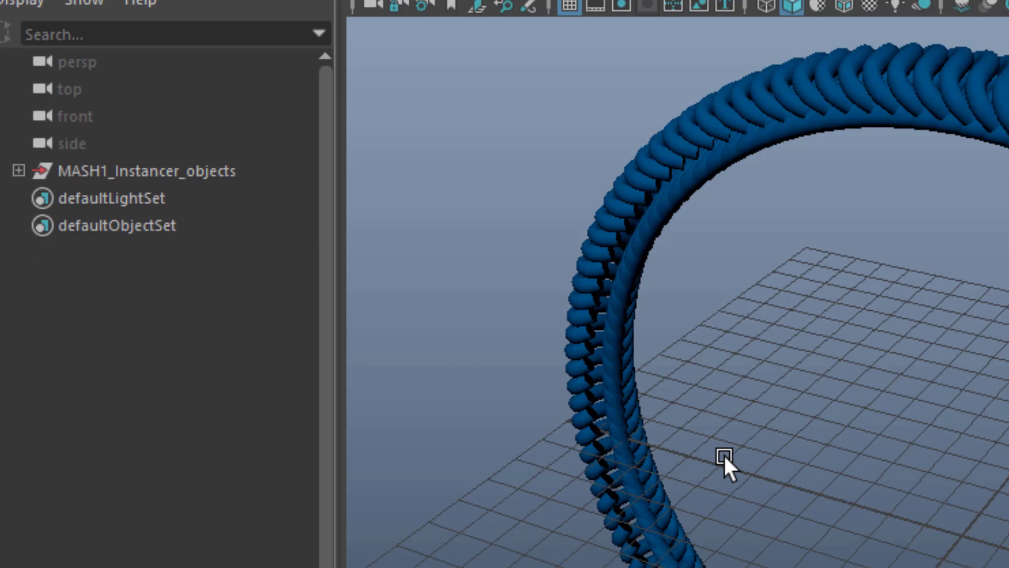
Expand MASH1_Instancer_objects and inspect individual baked pieces such as Instancer_13
{"action": "left_click", "coordinate": [167, 172]}
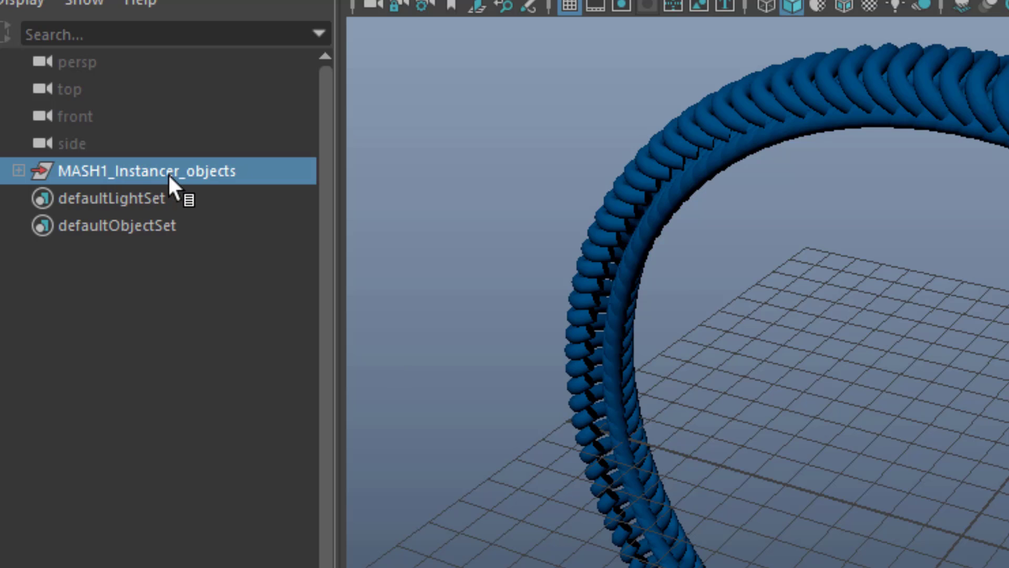
{"action": "left_click", "coordinate": [16, 168]}
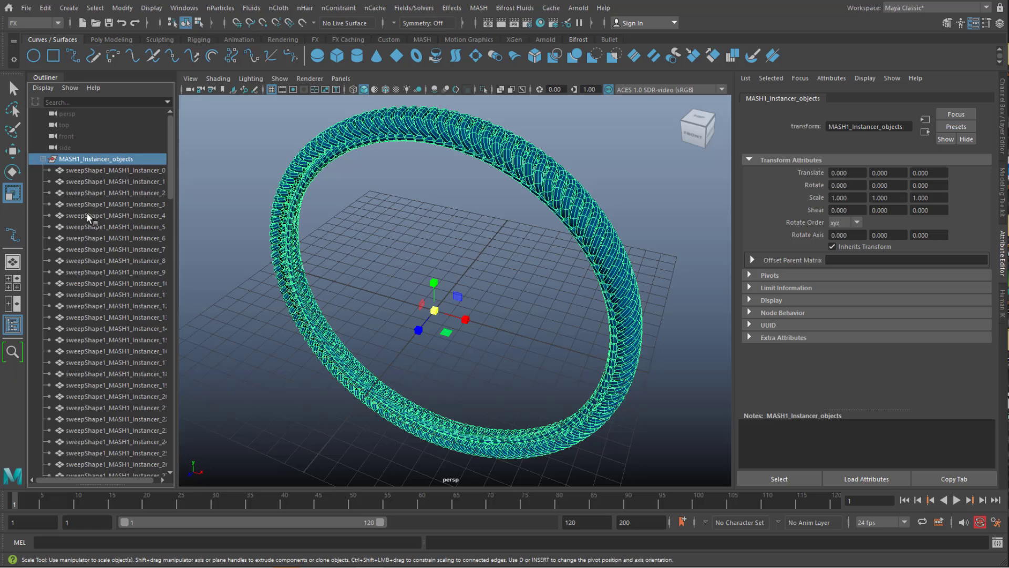
{"action": "left_click", "coordinate": [89, 238]}
{"action": "left_click", "coordinate": [100, 283]}
{"action": "left_click", "coordinate": [112, 318]}
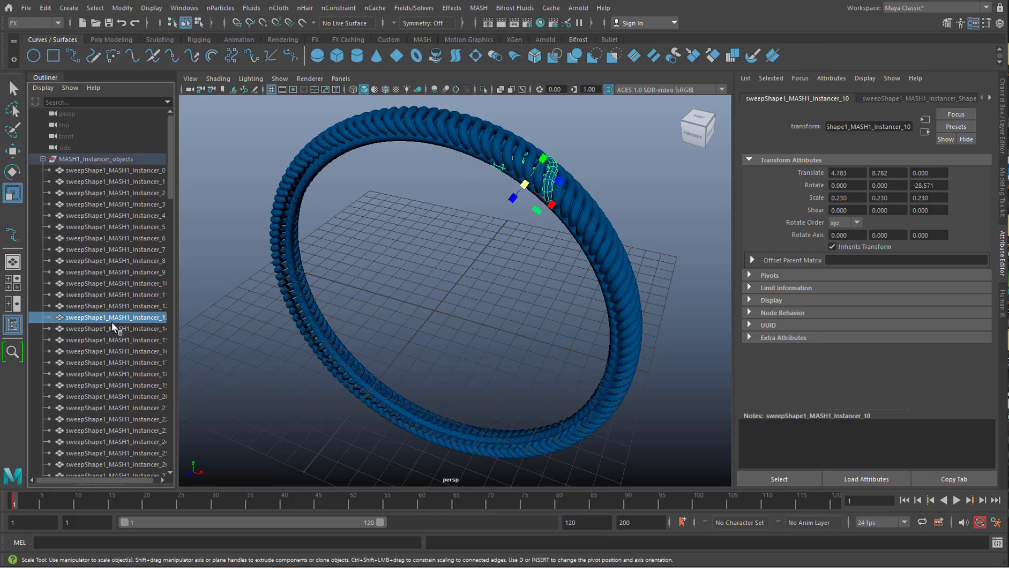
{"action": "left_click", "coordinate": [111, 328]}
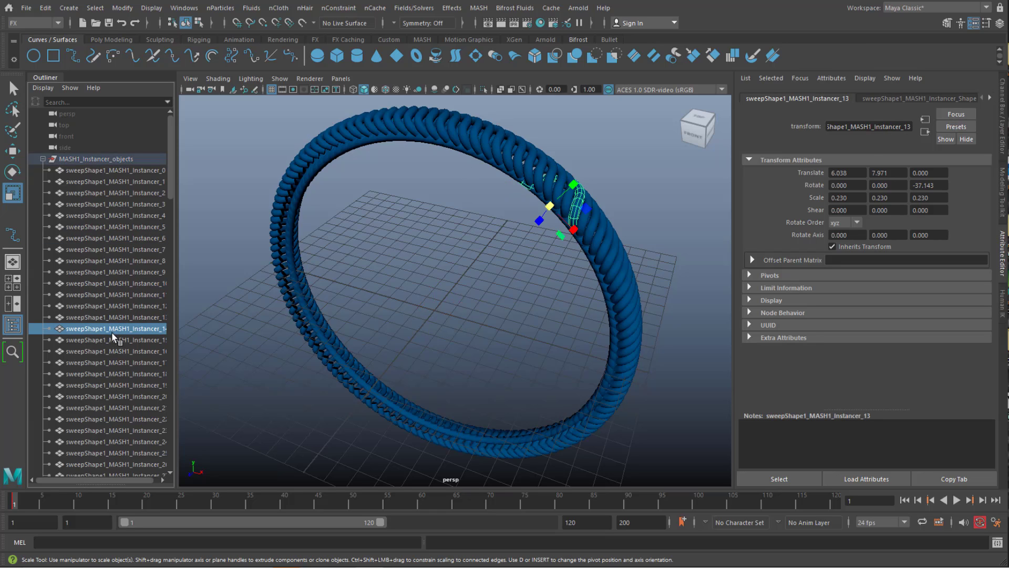
{"action": "left_click", "coordinate": [43, 159]}
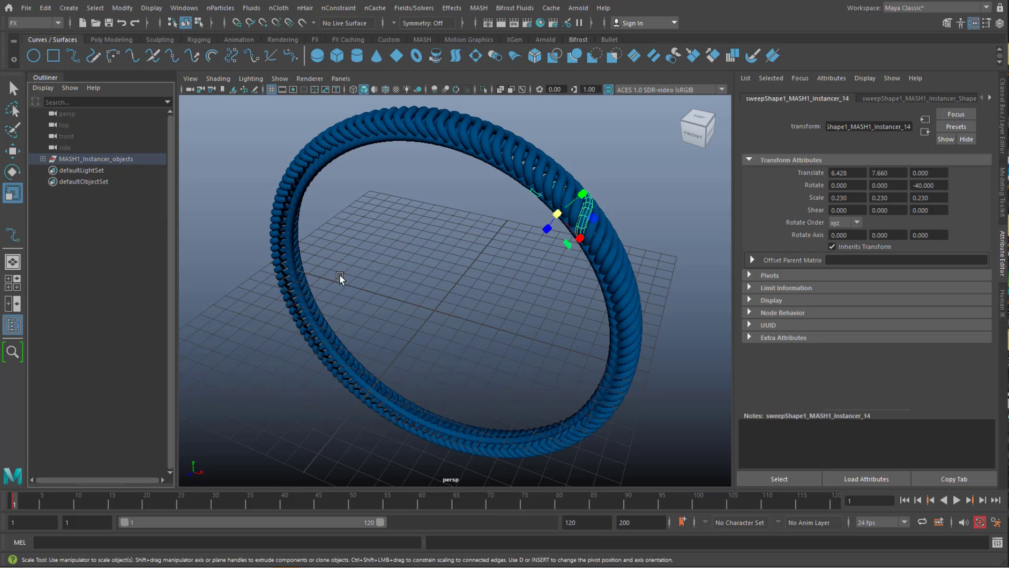
Select the baked ring group MASH1_Instancer_objects and reset the Duplicate Special options
{"action": "left_click", "coordinate": [106, 160]}
{"action": "left_click_drag", "start_coordinate": [521, 375], "coordinate": [431, 326], "text": "alt"}
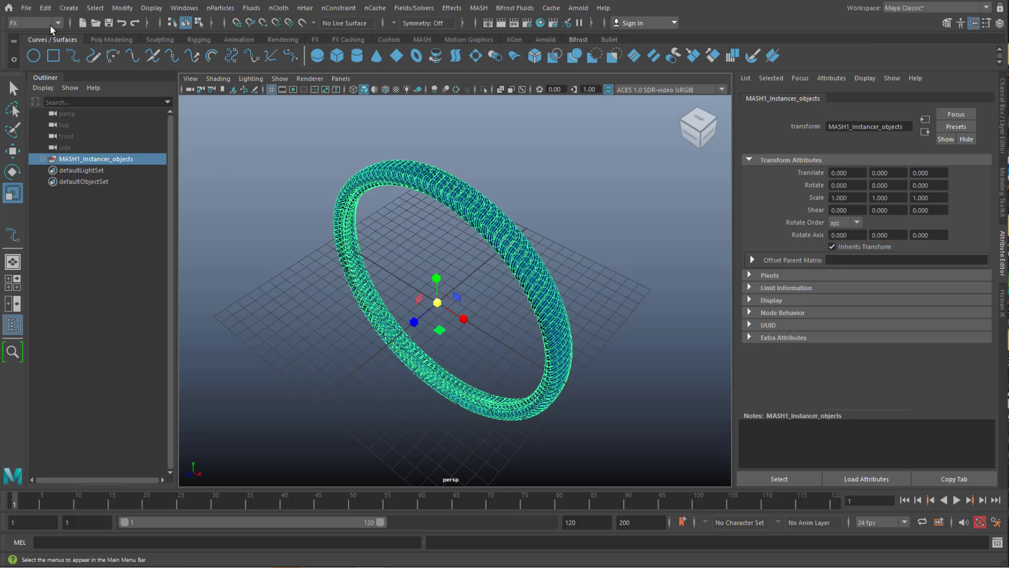
{"action": "left_click", "coordinate": [45, 8]}
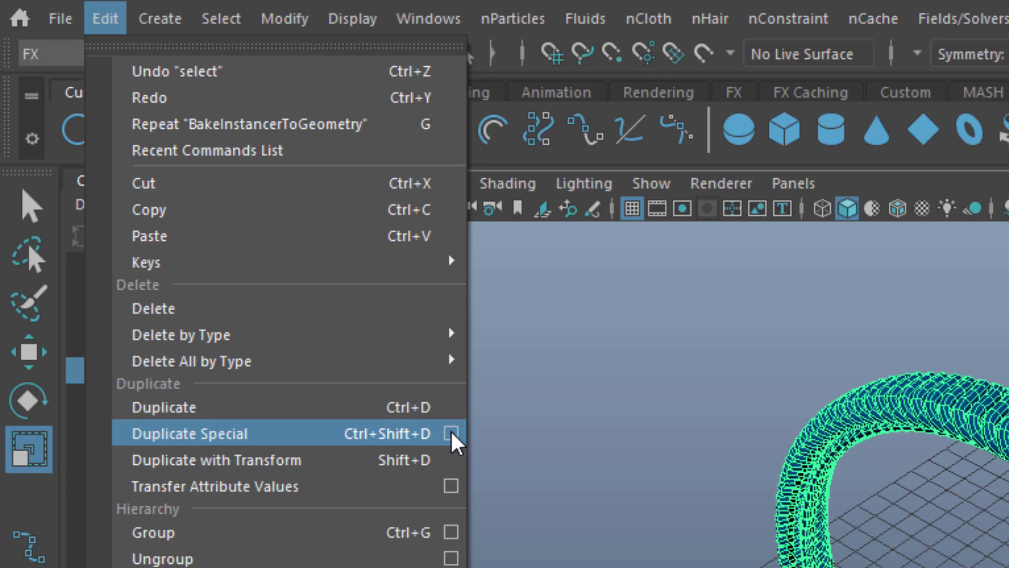
{"action": "left_click", "coordinate": [451, 433]}
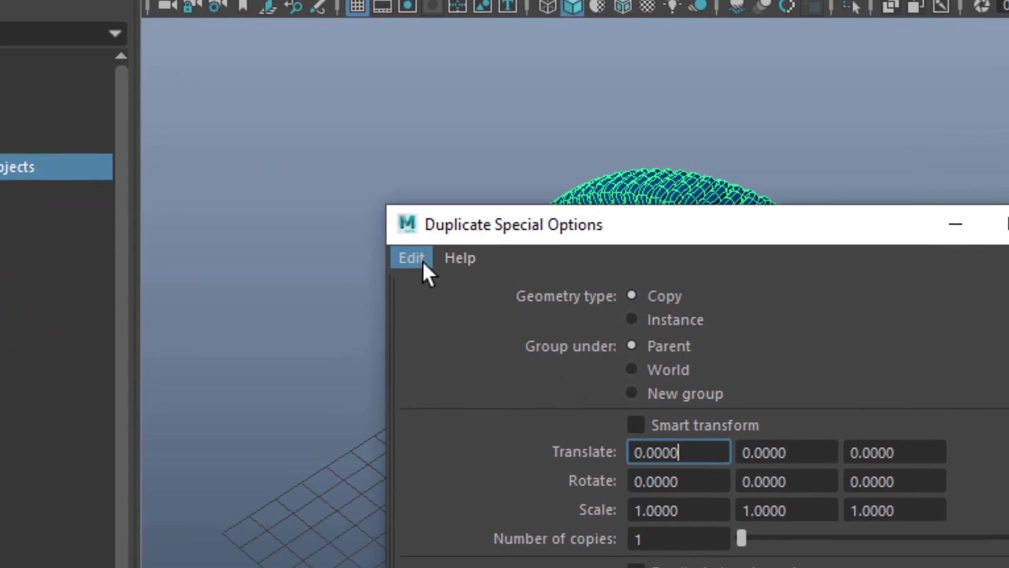
{"action": "left_click", "coordinate": [520, 338]}
{"action": "left_click", "coordinate": [565, 390]}
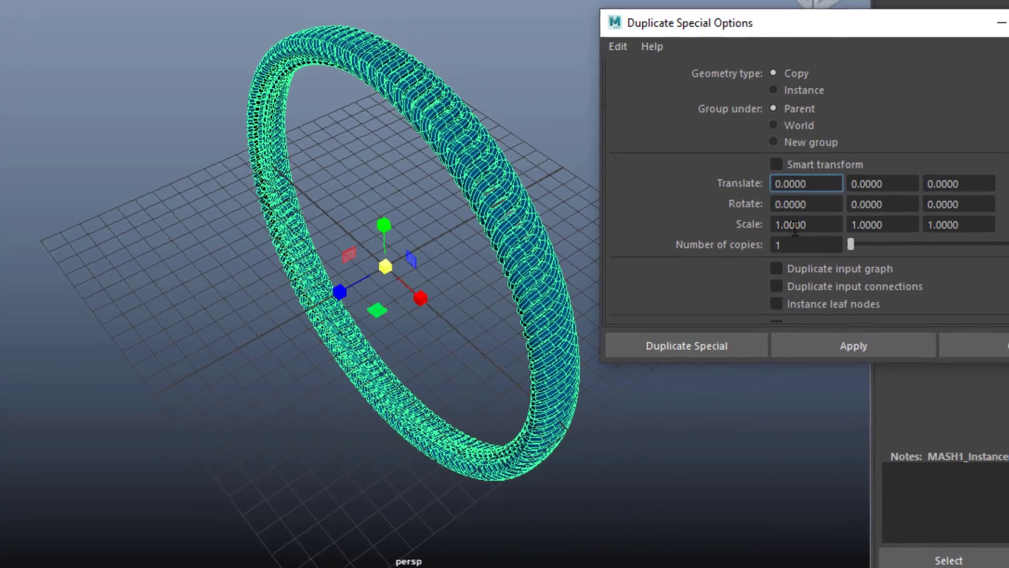
Duplicate the ring with Scale Z set to -1, then reset and close the options
{"action": "left_click", "coordinate": [795, 225]}
{"action": "key", "text": "Tab"}
{"action": "key", "text": "Tab"}
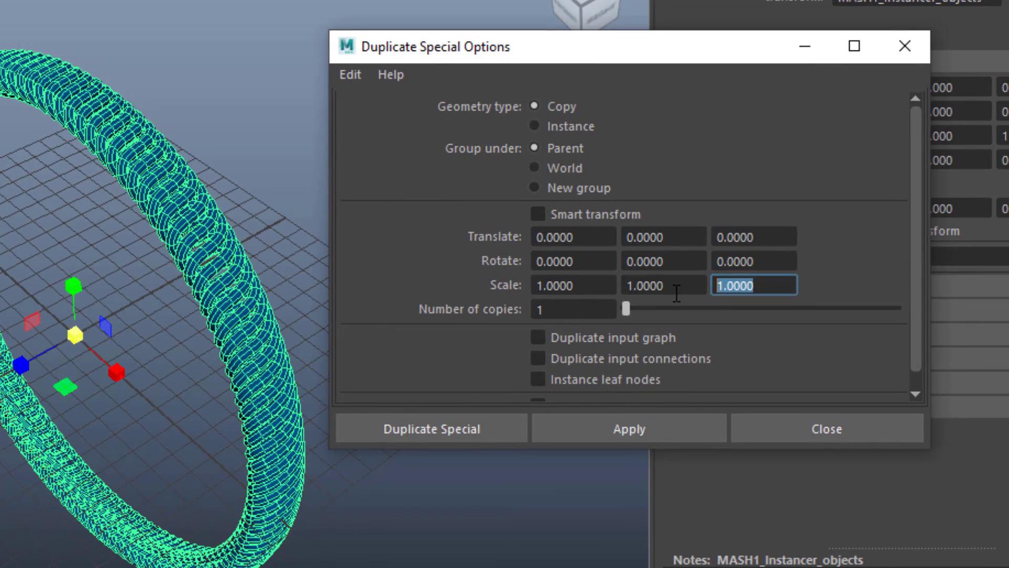
{"action": "type", "text": "-1"}
{"action": "key", "text": "Return"}
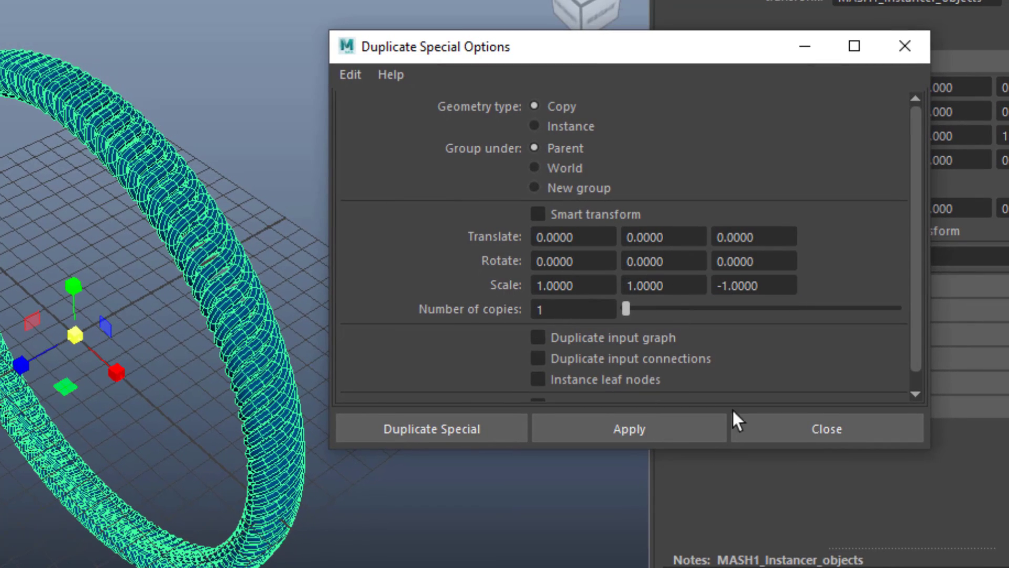
{"action": "left_click", "coordinate": [671, 425]}
{"action": "left_click", "coordinate": [351, 74]}
{"action": "left_click", "coordinate": [384, 118]}
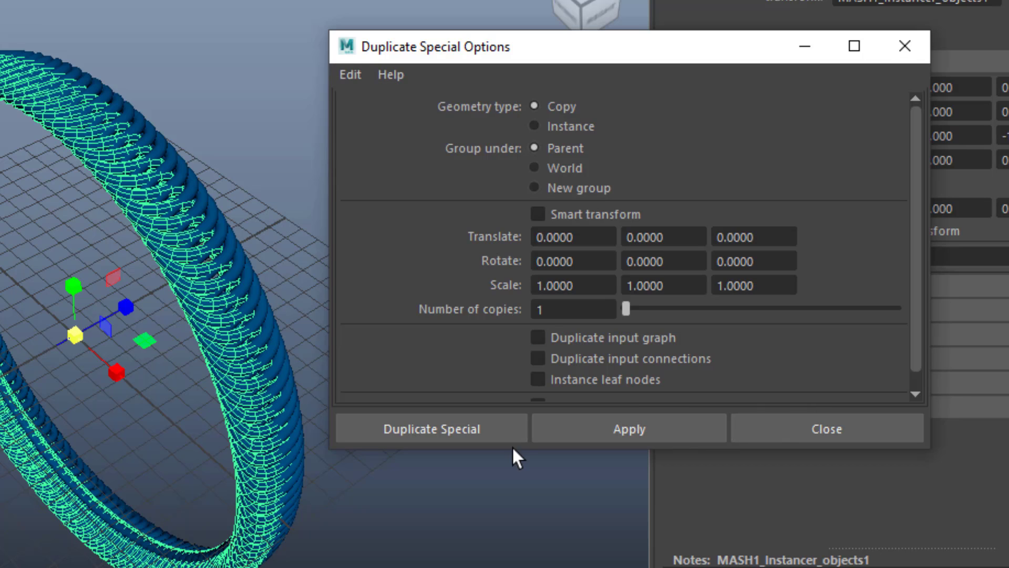
{"action": "left_click", "coordinate": [911, 48]}
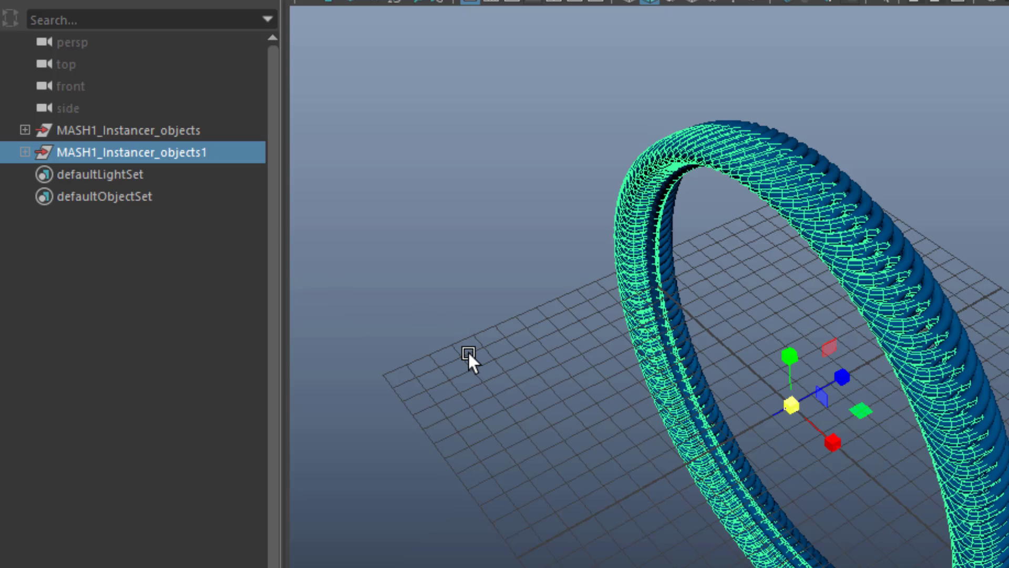
Move the mirrored copy to Z -2.615 beside the original and inspect both rings
{"action": "left_click_drag", "start_coordinate": [721, 445], "coordinate": [744, 443]}
{"action": "right_click_drag", "start_coordinate": [743, 444], "coordinate": [978, 441], "text": "alt"}
{"action": "left_click_drag", "start_coordinate": [979, 440], "coordinate": [791, 408], "text": "alt"}
{"action": "right_click_drag", "start_coordinate": [791, 407], "coordinate": [783, 450], "text": "alt"}
{"action": "left_click_drag", "start_coordinate": [784, 450], "coordinate": [909, 115], "text": "alt"}
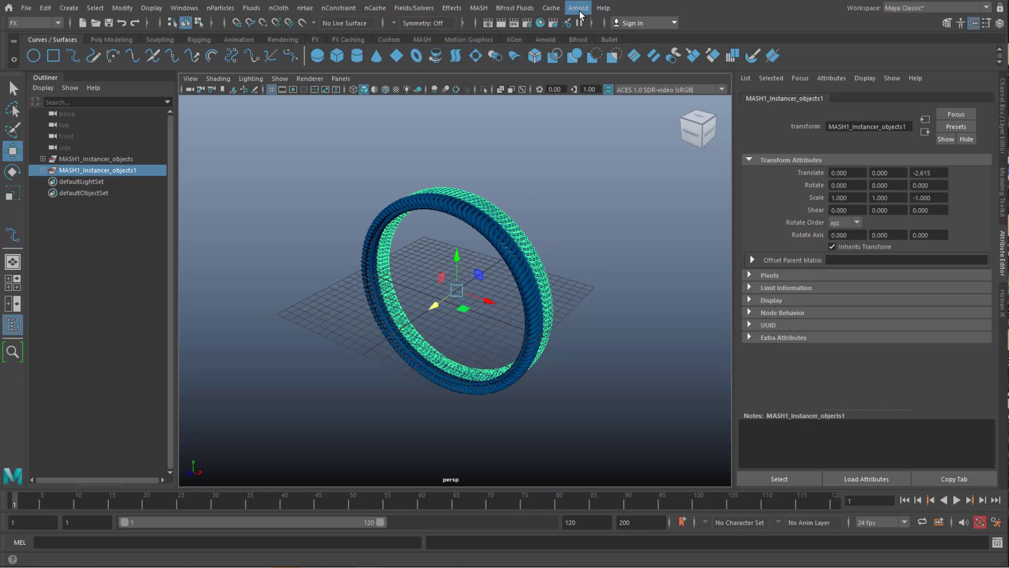
Add an Arnold SkyDome Light (aiSkyDomeLight1) and launch an Arnold test render
{"action": "left_click", "coordinate": [578, 9]}
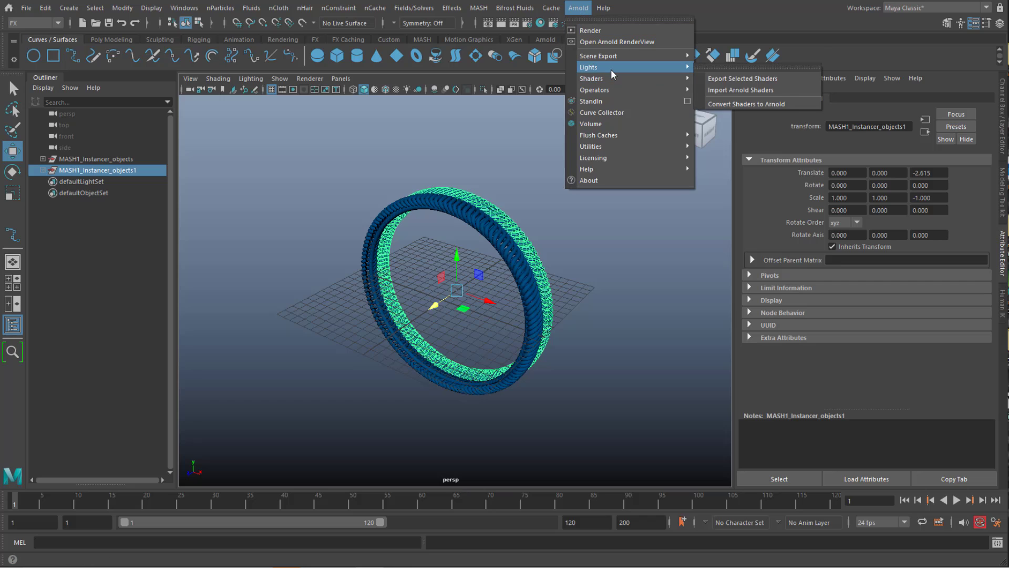
{"action": "mouse_move", "coordinate": [612, 74]}
{"action": "left_click", "coordinate": [726, 80]}
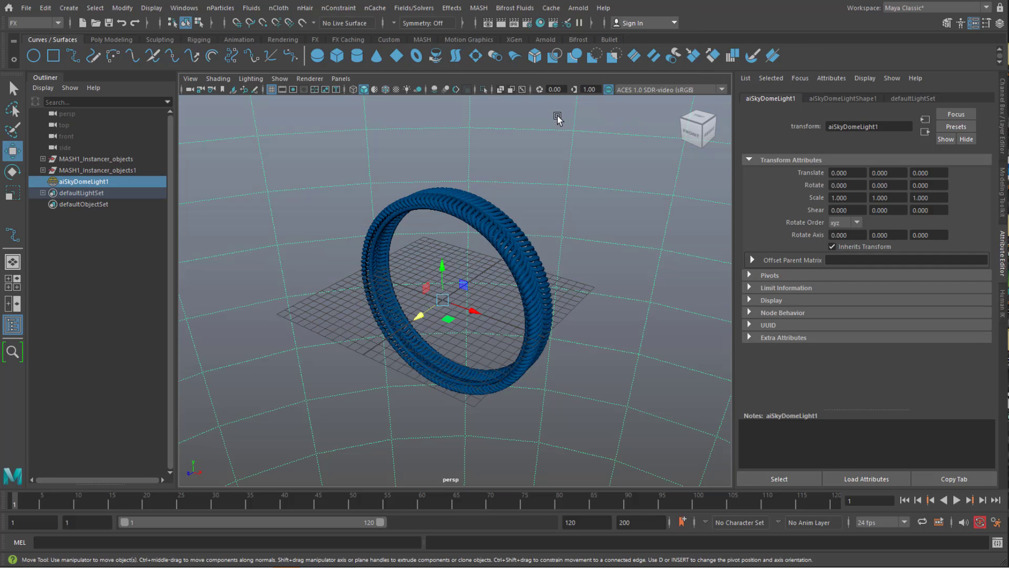
{"action": "left_click", "coordinate": [578, 8]}
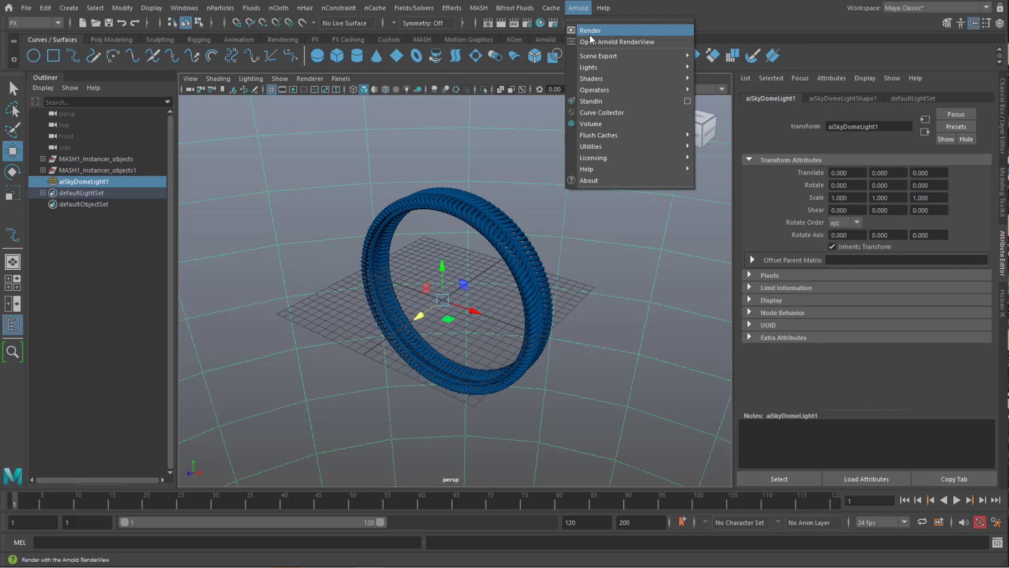
{"action": "left_click", "coordinate": [592, 32]}
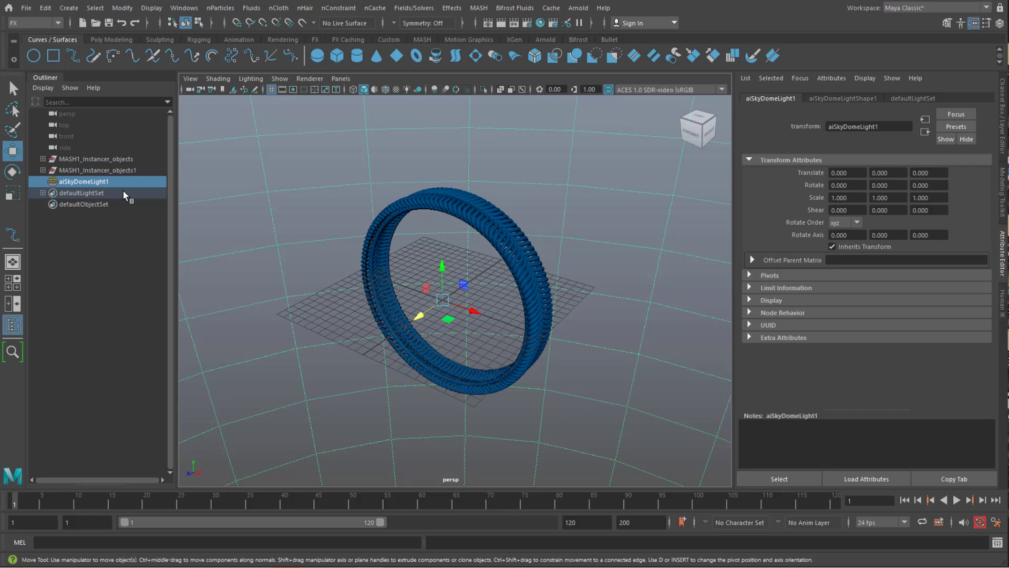
Assign the second ring a new aiStandardSurface with a burnt-orange base colour
{"action": "left_click", "coordinate": [108, 172]}
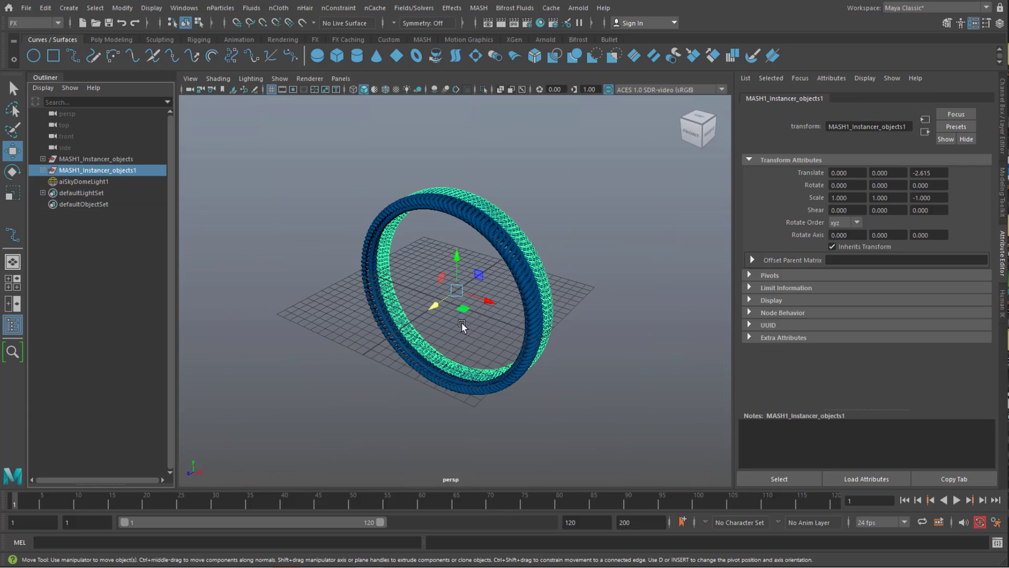
{"action": "left_click_drag", "start_coordinate": [498, 342], "coordinate": [456, 353], "text": "alt"}
{"action": "right_click_drag", "start_coordinate": [498, 256], "coordinate": [499, 555]}
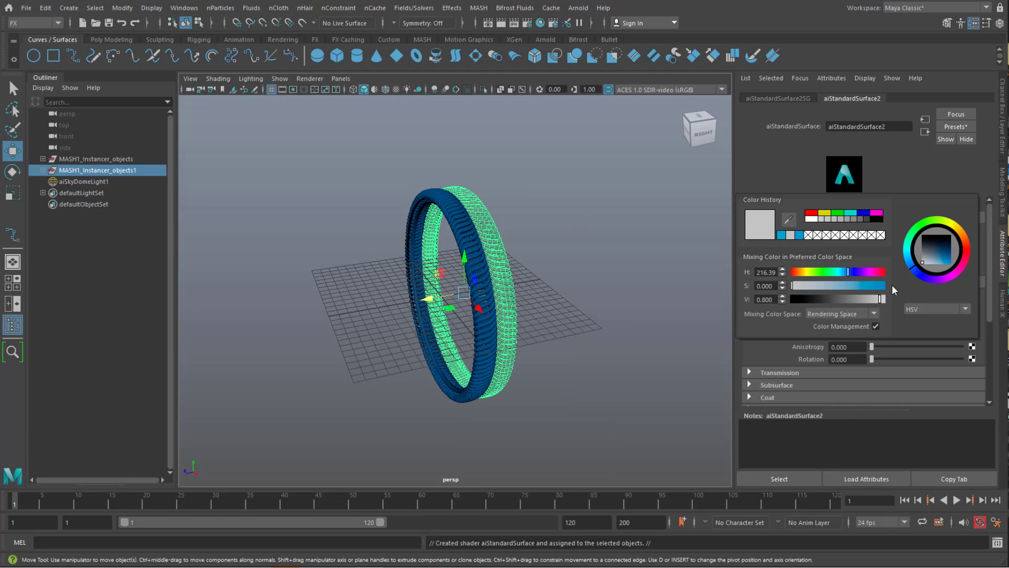
{"action": "left_click", "coordinate": [938, 254]}
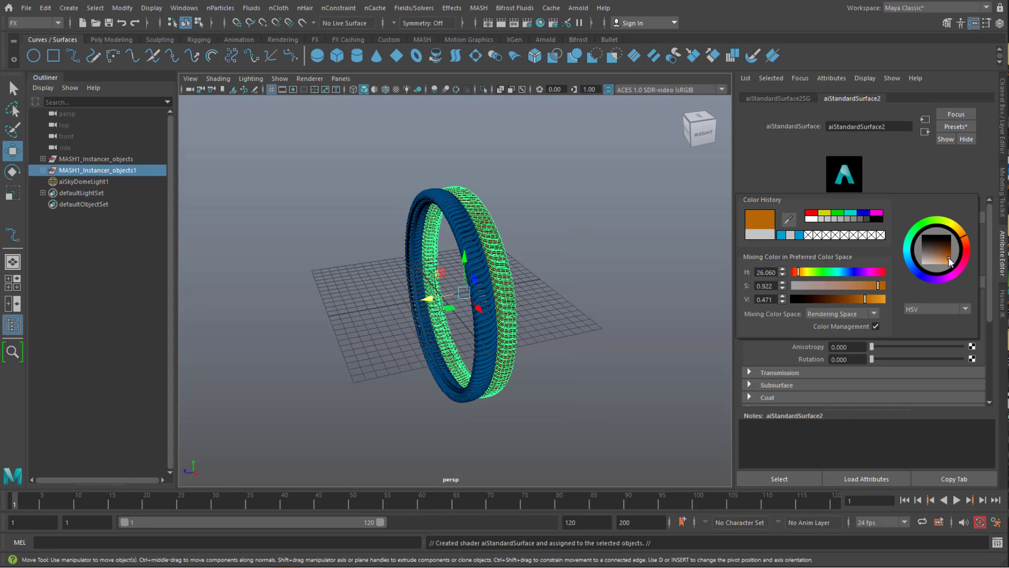
Select the sky dome light and bring up the Arnold RenderView
{"action": "left_click", "coordinate": [618, 348]}
{"action": "left_click_drag", "start_coordinate": [617, 348], "coordinate": [637, 356], "text": "alt"}
{"action": "scroll", "coordinate": [593, 260], "scroll_direction": "up", "scroll_amount": 6}
{"action": "left_click", "coordinate": [578, 8]}
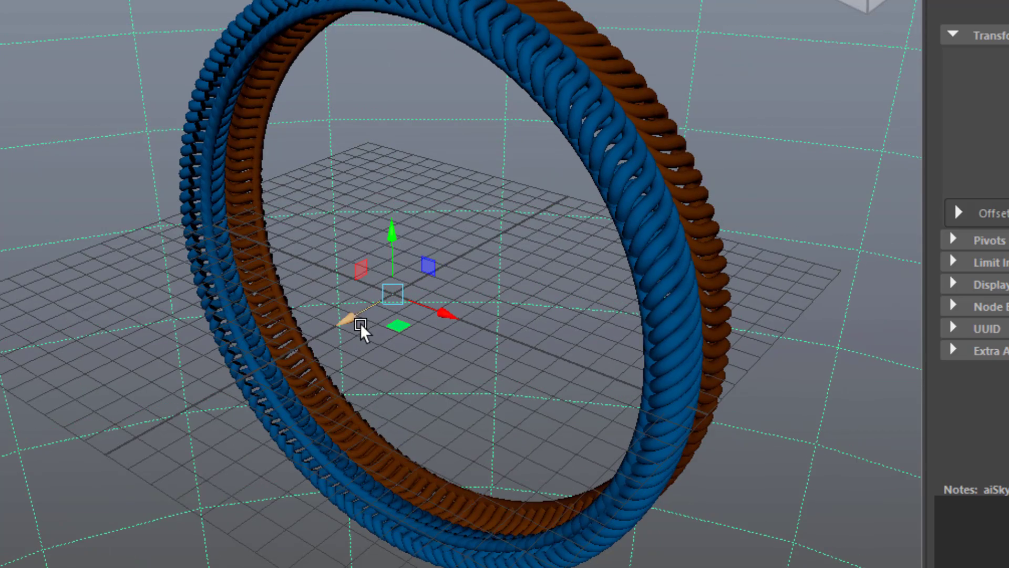
Delete aiSkyDomeLight1 and drive the blue ring's Rotate Z with the expression =frame
{"action": "key", "text": "Delete"}
{"action": "left_click_drag", "start_coordinate": [496, 318], "coordinate": [569, 427], "text": "alt"}
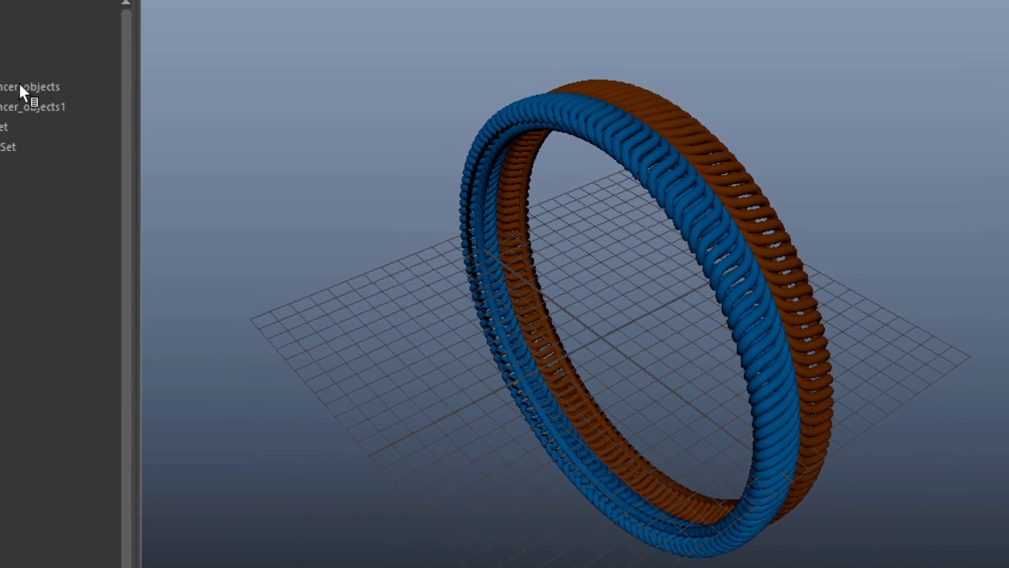
{"action": "left_click", "coordinate": [73, 100]}
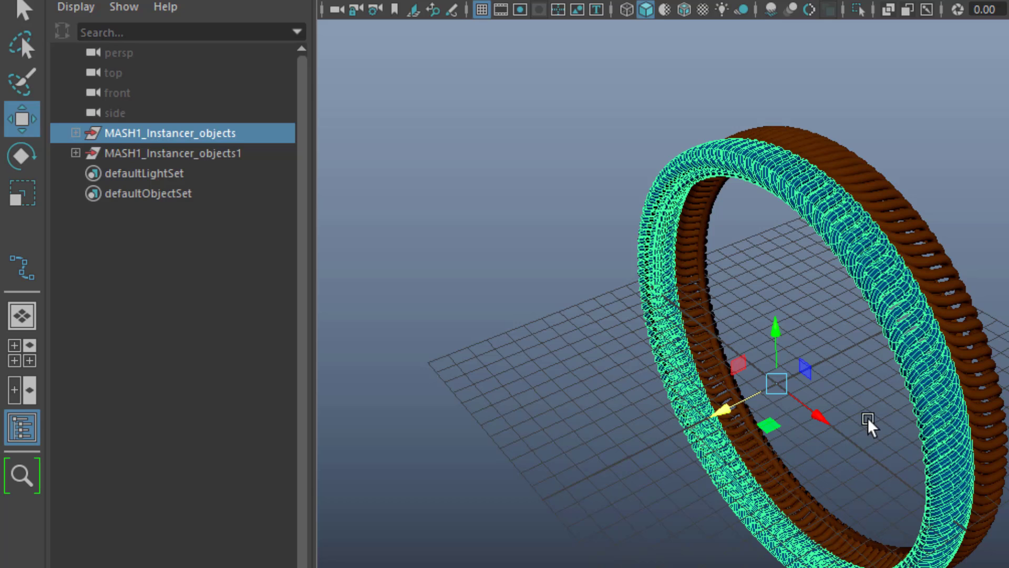
{"action": "double_click", "coordinate": [858, 189]}
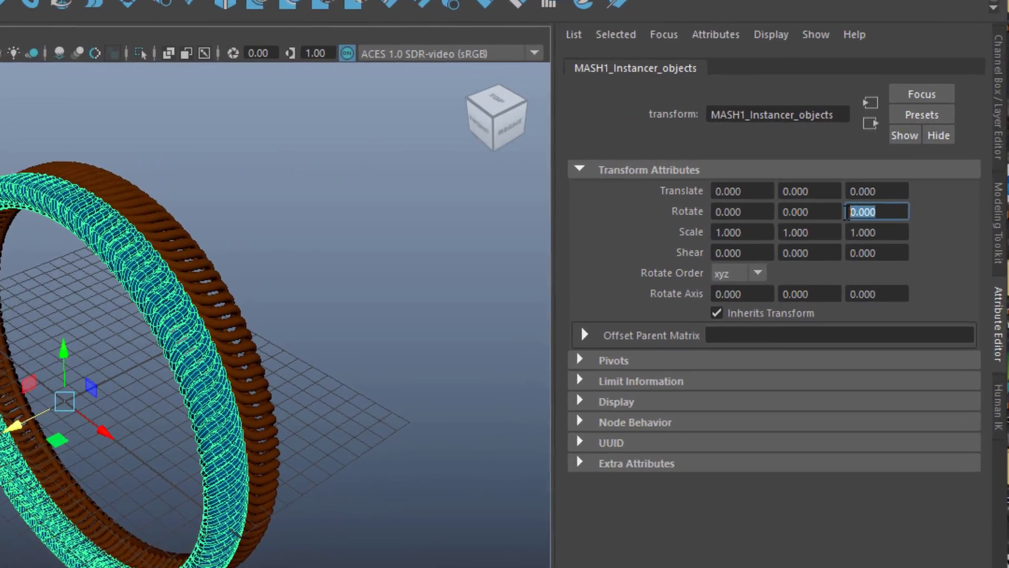
{"action": "type", "text": "=fram"}
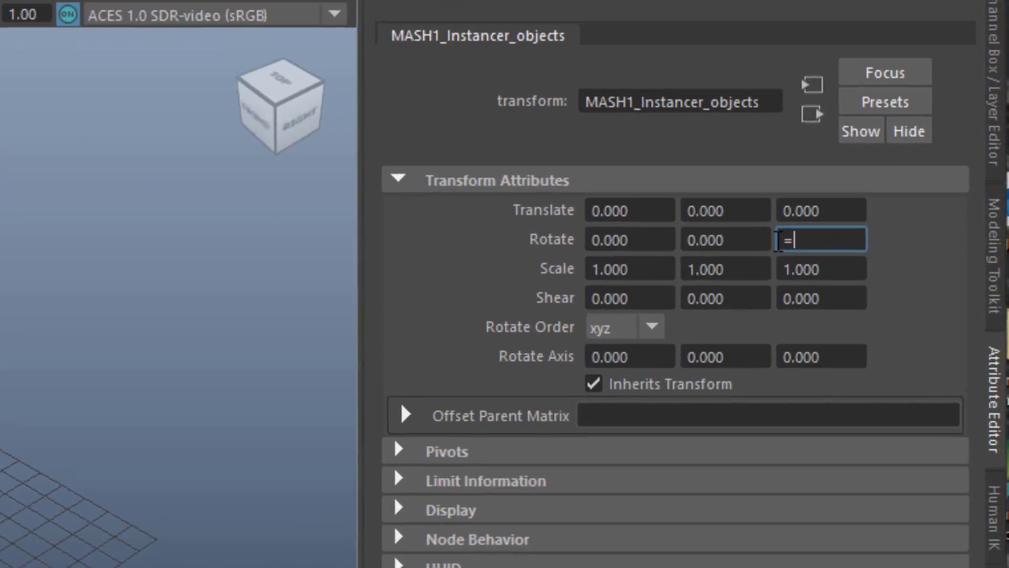
{"action": "type", "text": "e"}
{"action": "key", "text": "Return"}
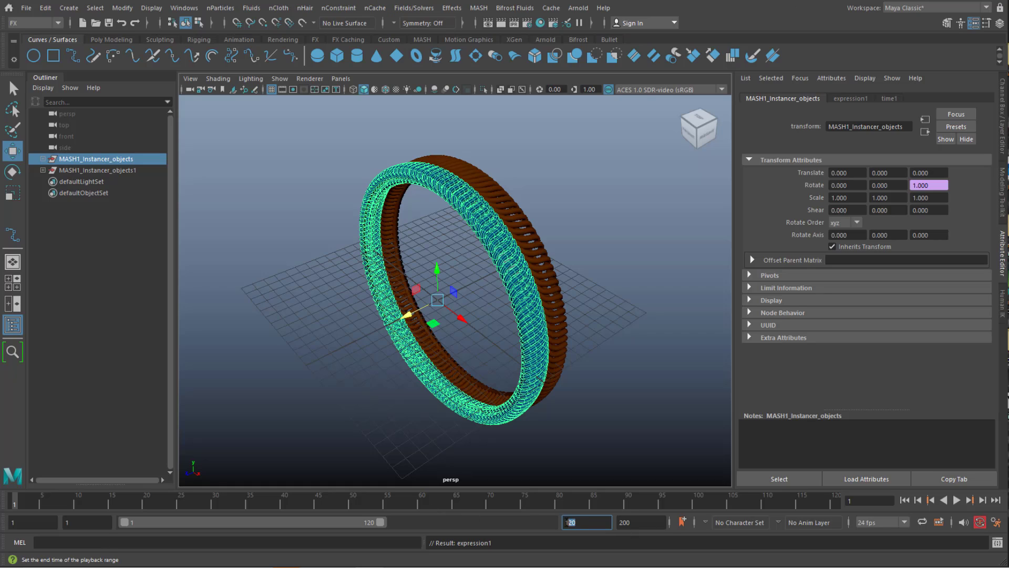
Set the playback end frame to 500 and play the animation
{"action": "left_click", "coordinate": [565, 524]}
{"action": "type", "text": "500"}
{"action": "key", "text": "Return"}
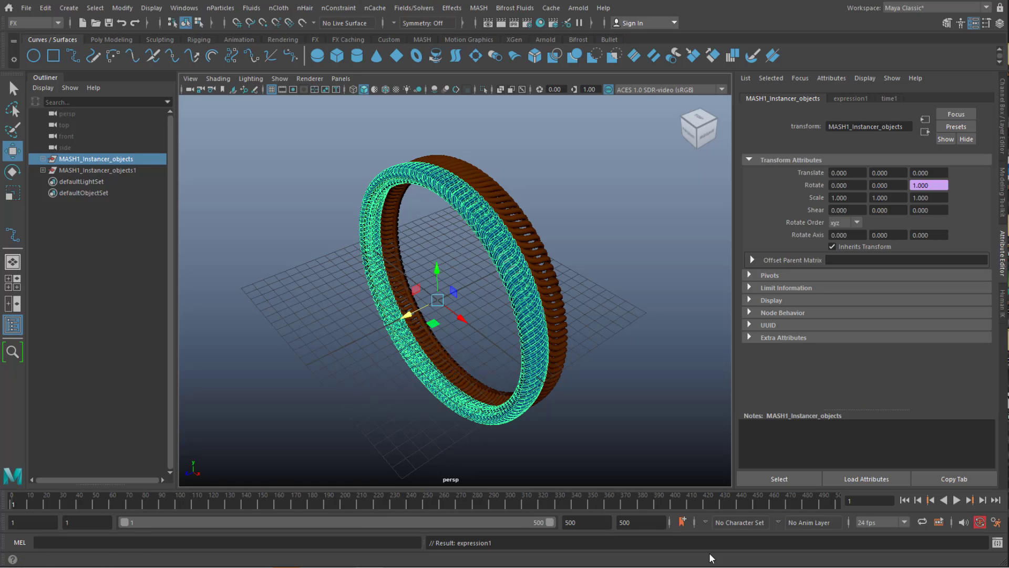
{"action": "left_click", "coordinate": [959, 499]}
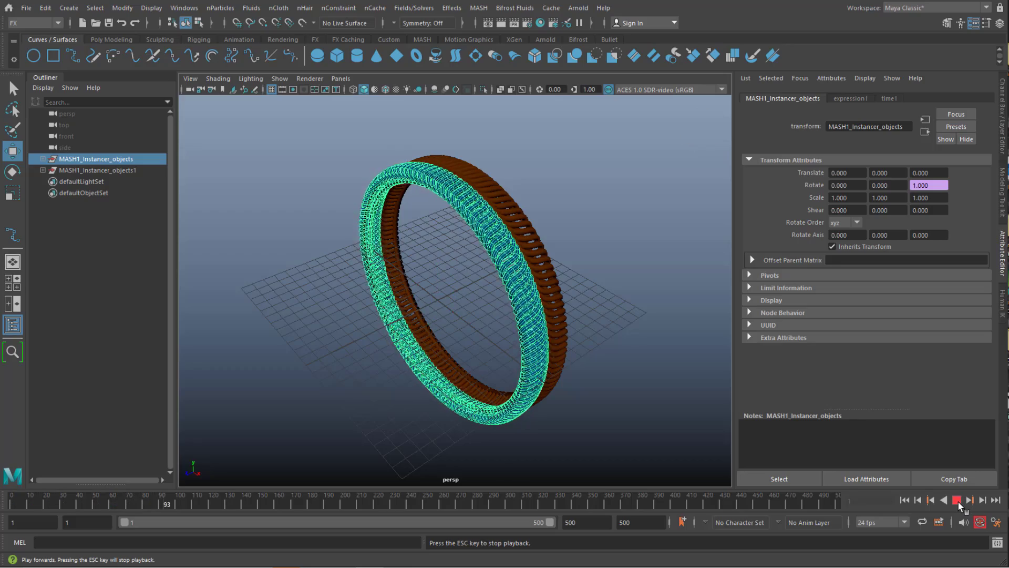
Stop playback at frame 137 and select the brown ring, MASH1_Instancer_objects1
{"action": "left_click", "coordinate": [957, 500]}
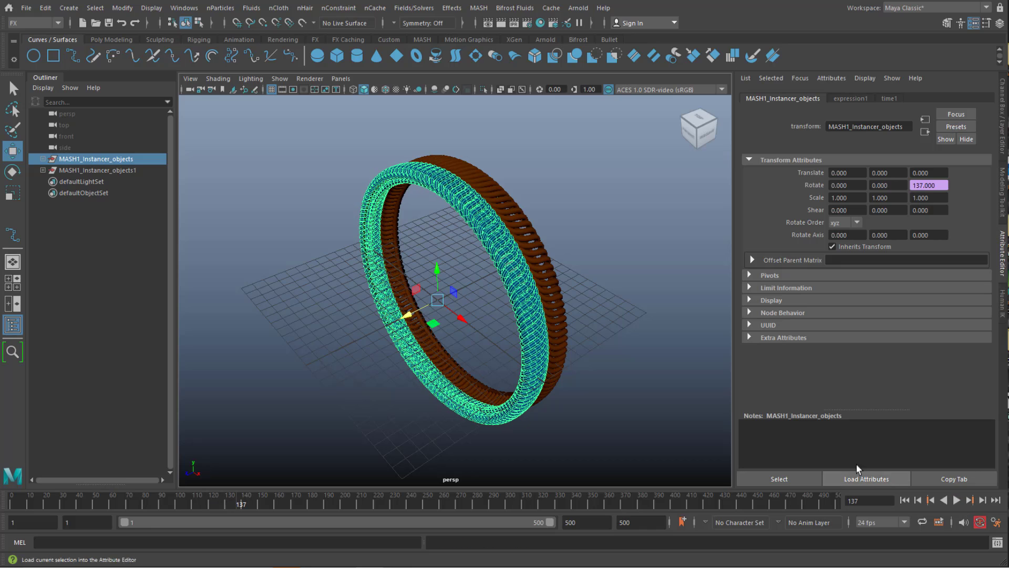
{"action": "left_click", "coordinate": [121, 169]}
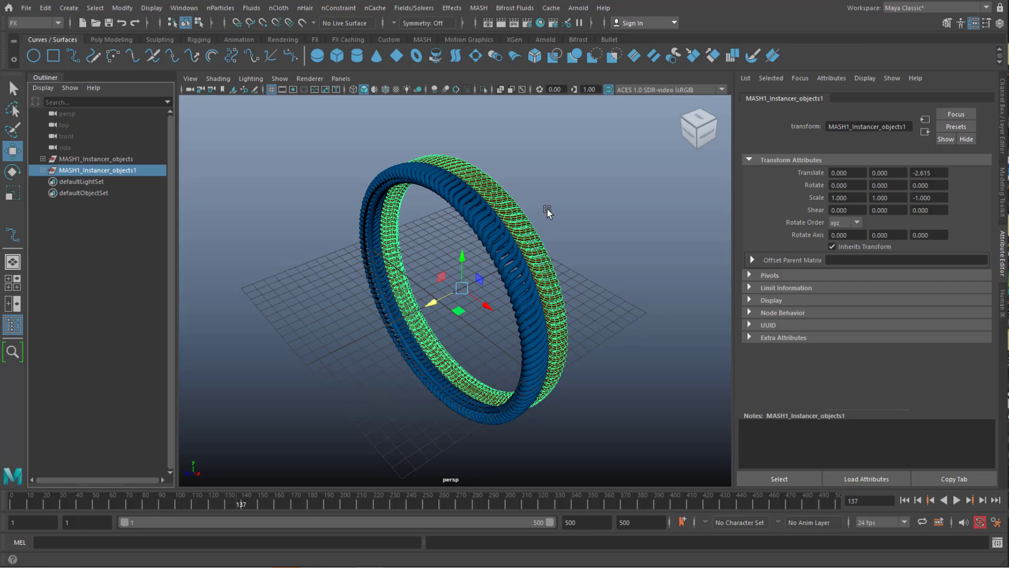
{"action": "left_click", "coordinate": [514, 212]}
{"action": "left_click", "coordinate": [547, 286]}
{"action": "left_click", "coordinate": [111, 158]}
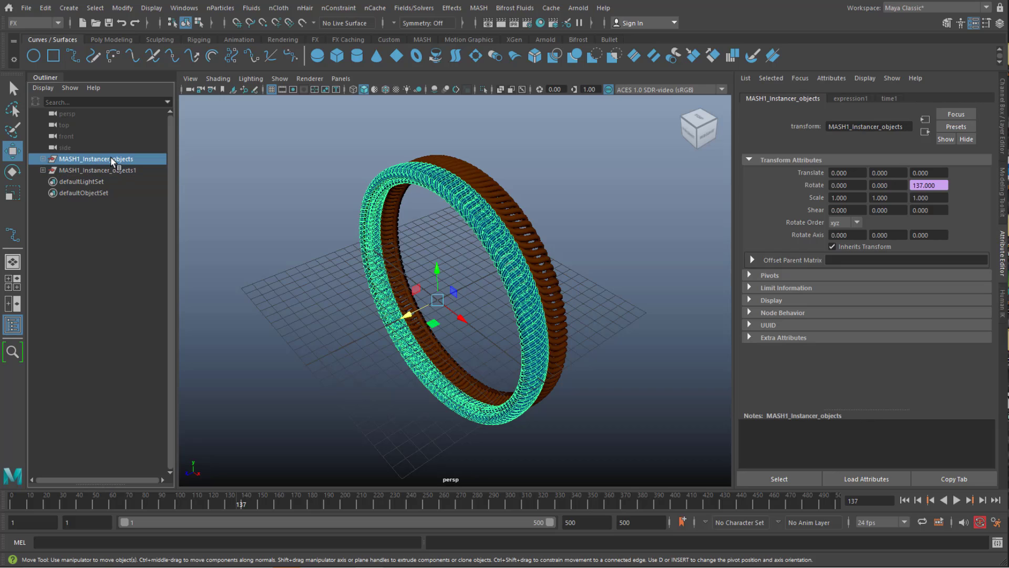
{"action": "left_click", "coordinate": [85, 168]}
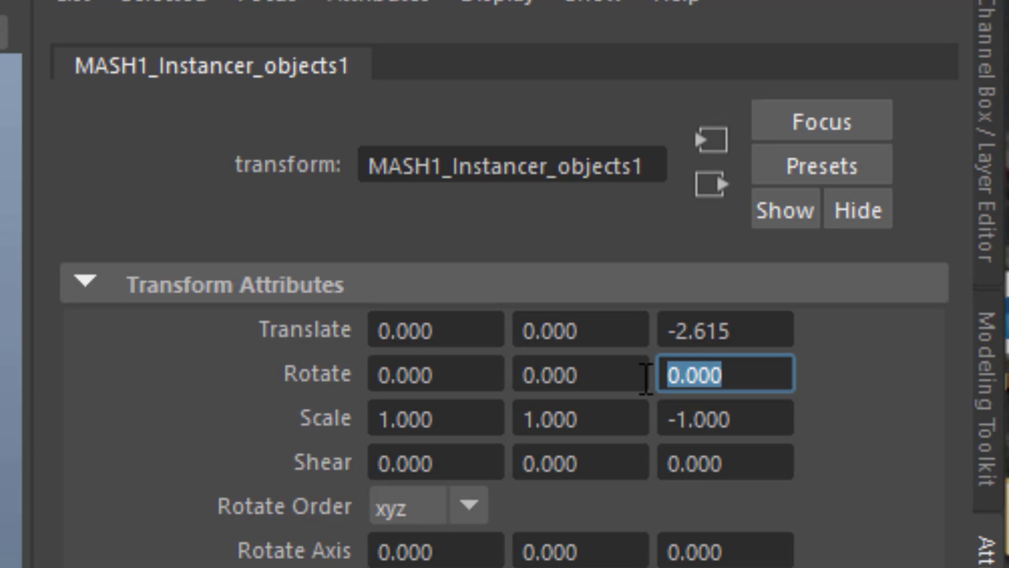
Enter =1.2*frame in the brown ring's Rotate Z and return to the first frame
{"action": "type", "text": "=1."}
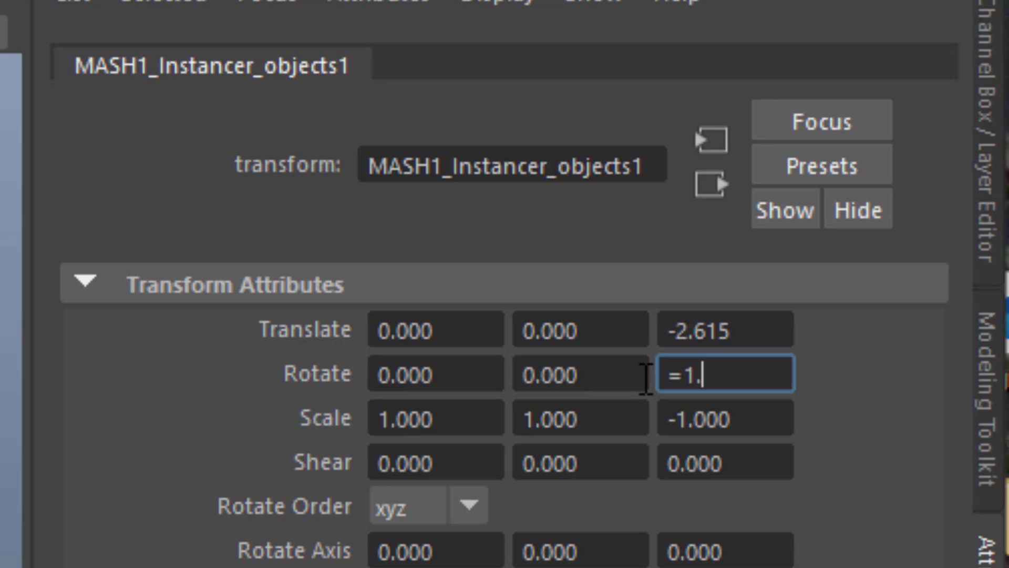
{"action": "type", "text": "2*frame"}
{"action": "key", "text": "Return"}
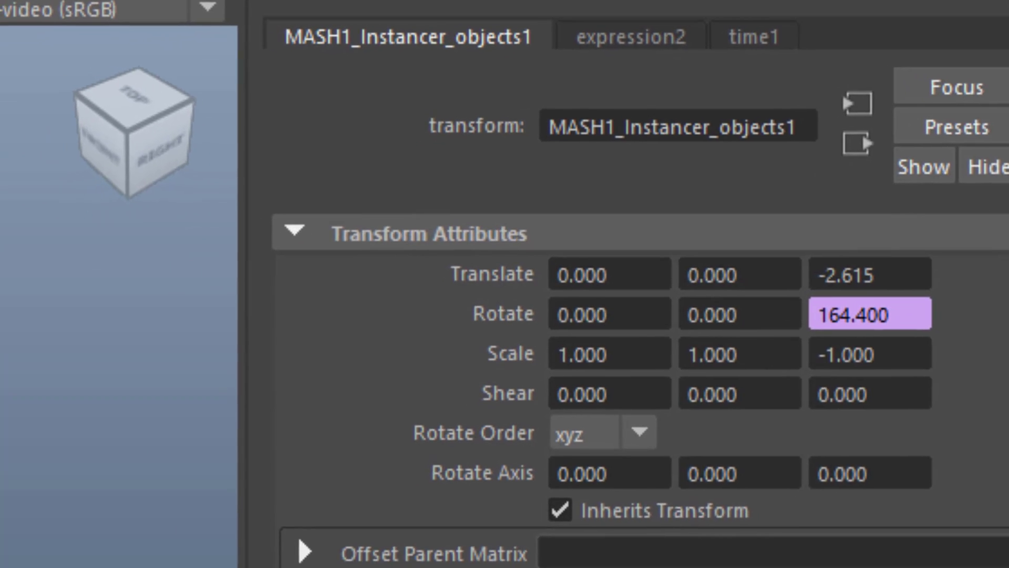
{"action": "key", "text": "alt+shift+v"}
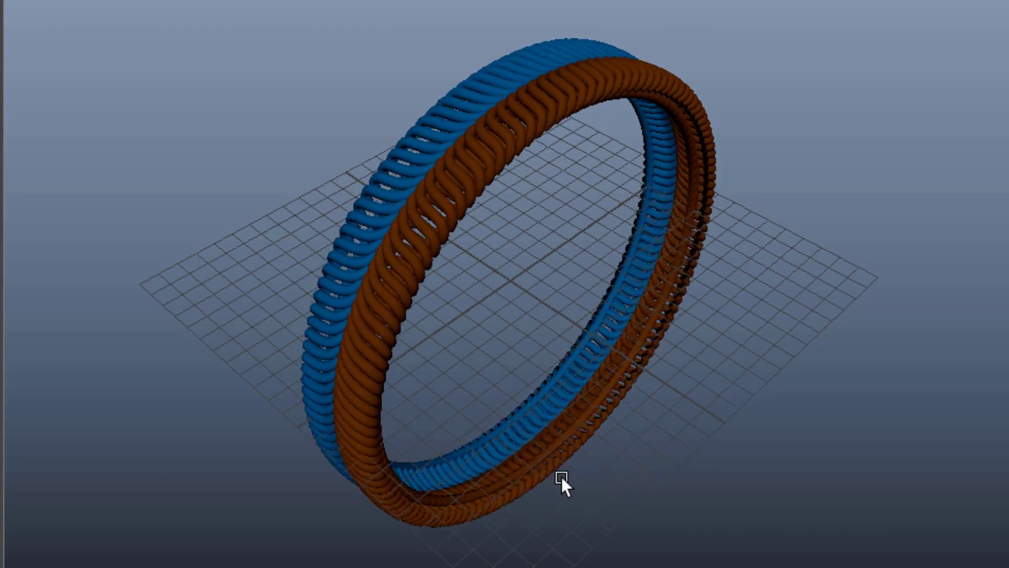
Watch both rings turn, stop at frame 404, and select the brown ring
{"action": "left_click_drag", "start_coordinate": [626, 466], "coordinate": [775, 520], "text": "alt"}
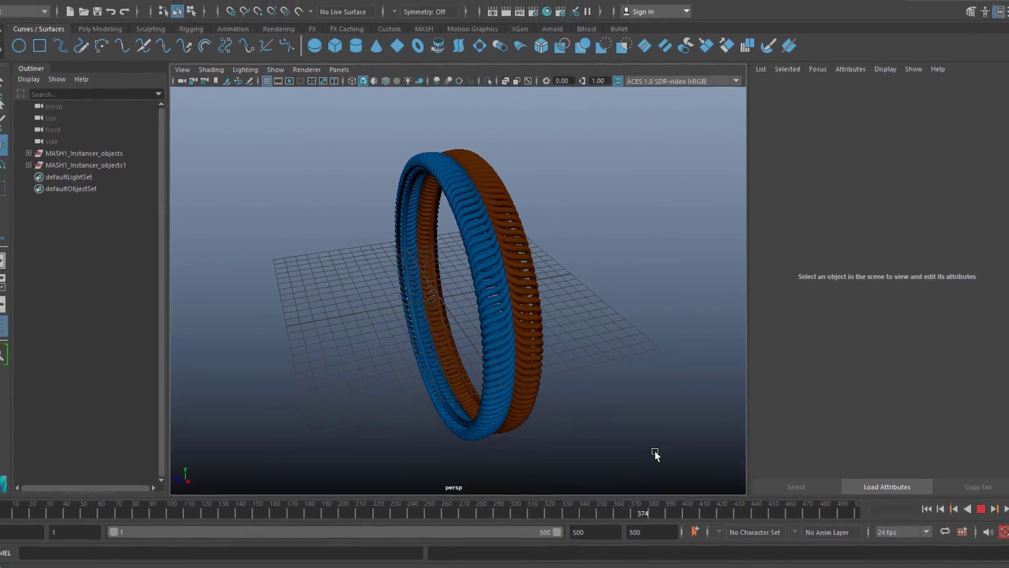
{"action": "left_click", "coordinate": [980, 508]}
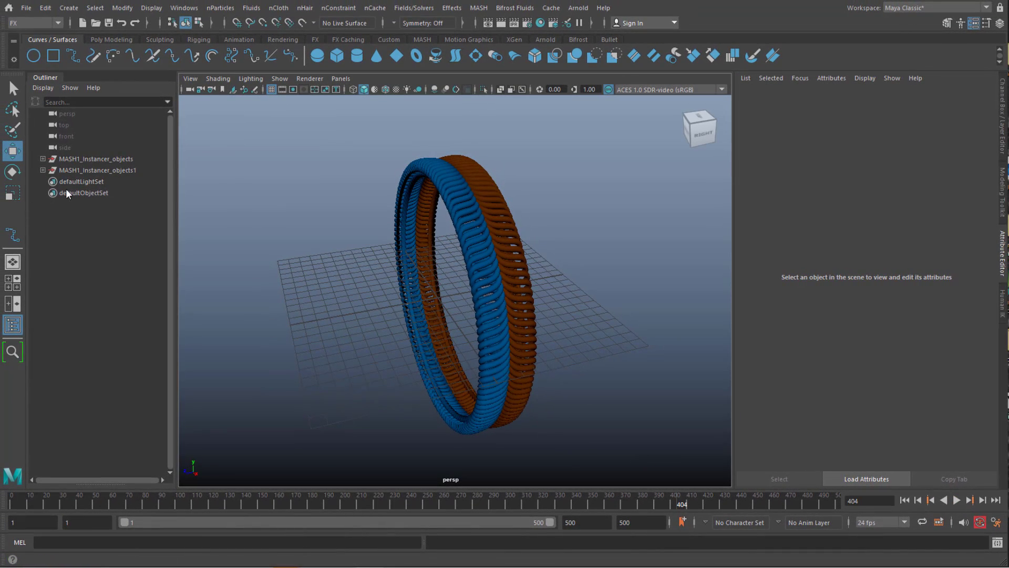
{"action": "left_click", "coordinate": [103, 170]}
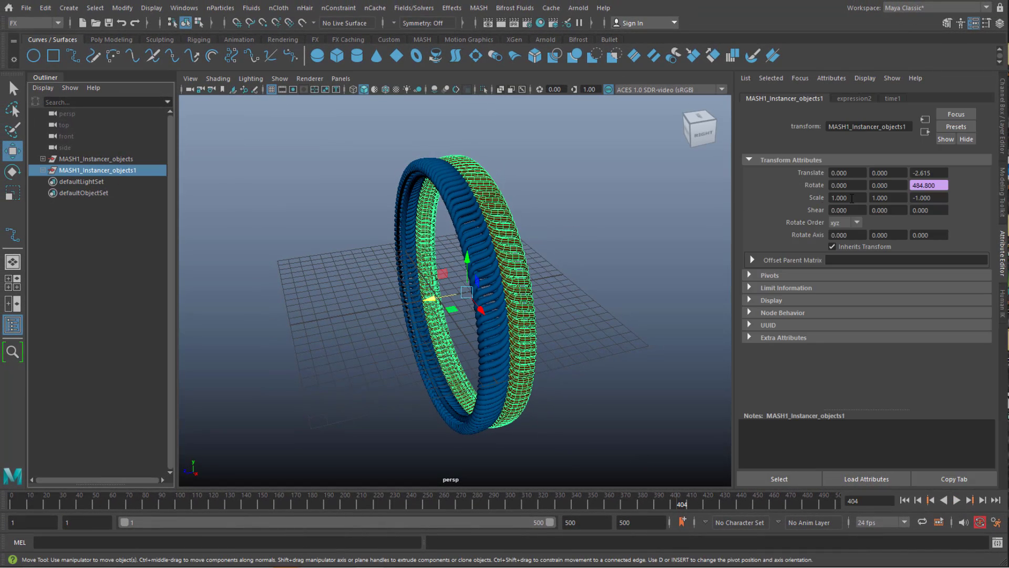
Change the brown ring's Rotate Z expression from 1.2*frame to 2*frame in the Expression Editor
{"action": "right_click", "coordinate": [923, 185]}
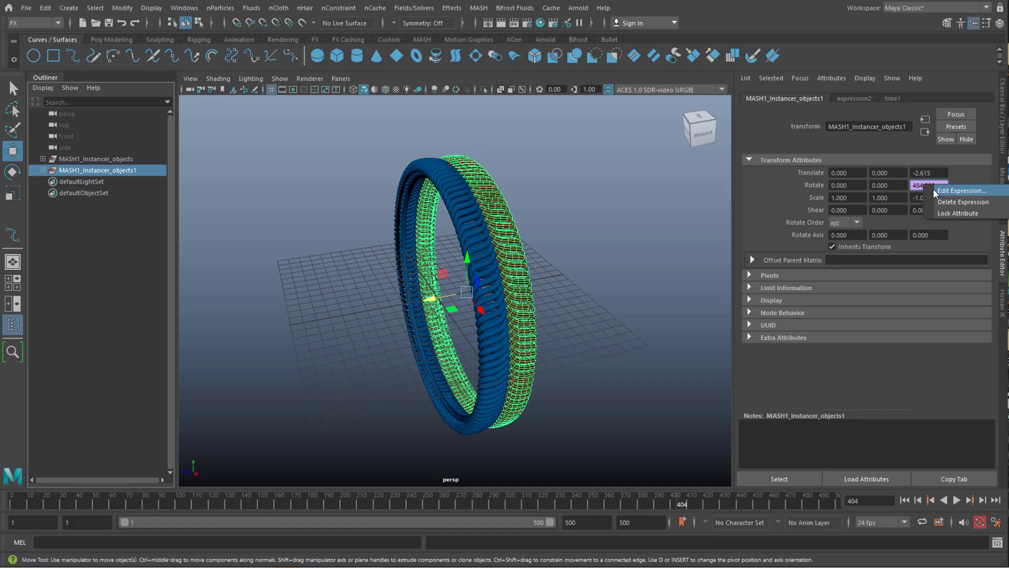
{"action": "left_click", "coordinate": [934, 189]}
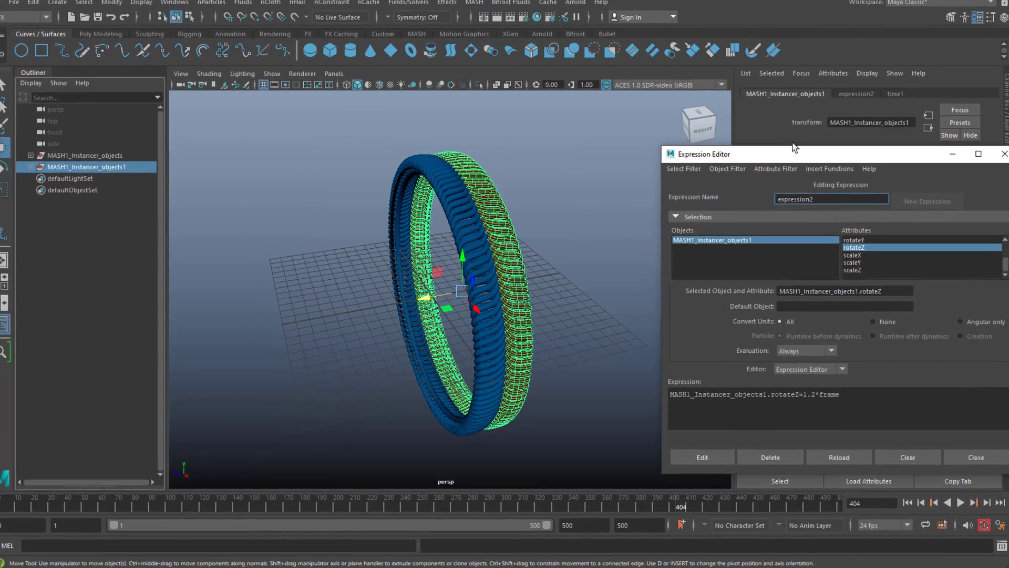
{"action": "left_click_drag", "start_coordinate": [789, 157], "coordinate": [649, 121]}
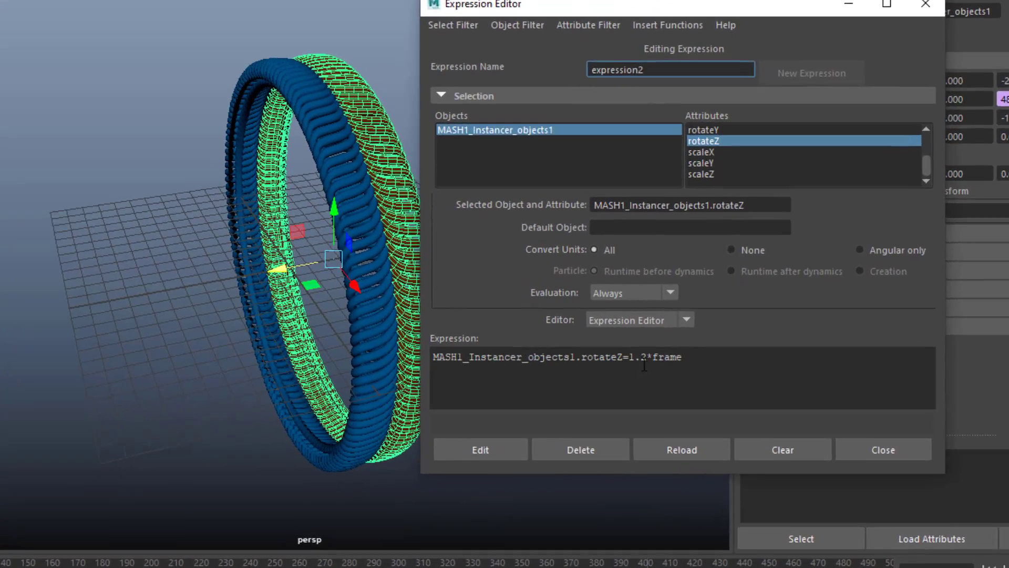
{"action": "left_click", "coordinate": [644, 363]}
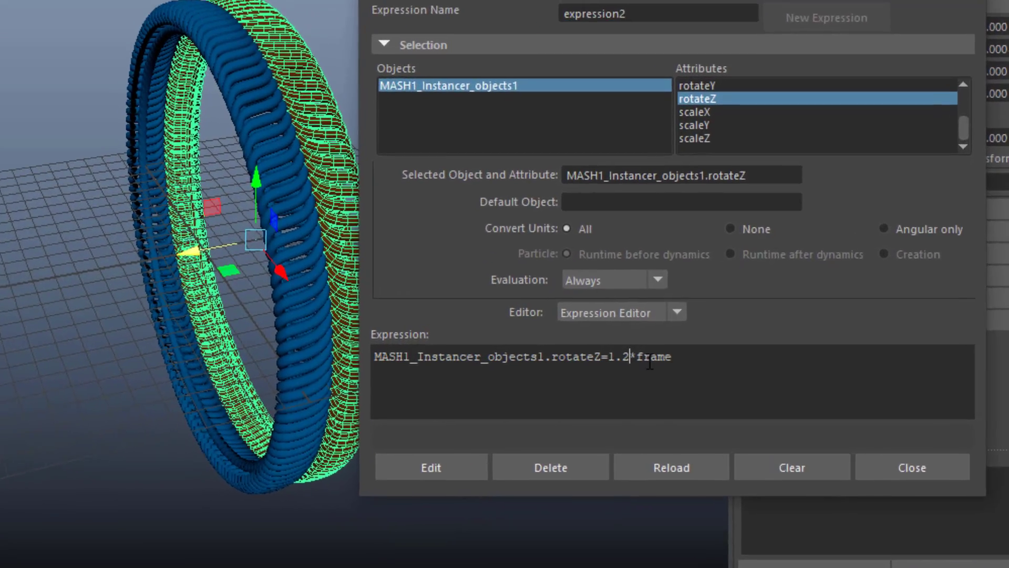
{"action": "key", "text": "BackSpace"}
{"action": "key", "text": "BackSpace"}
{"action": "key", "text": "BackSpace"}
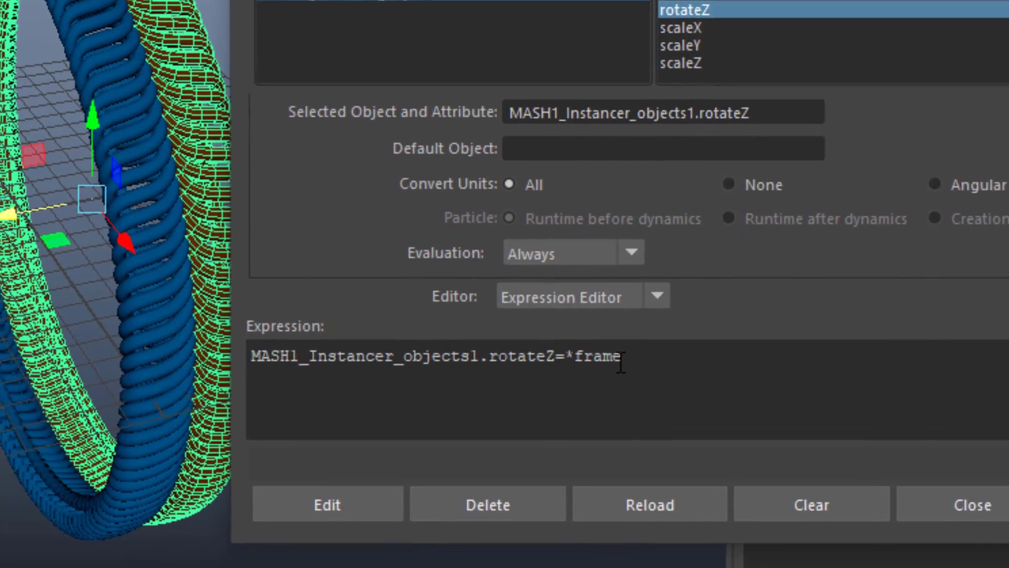
{"action": "type", "text": "2"}
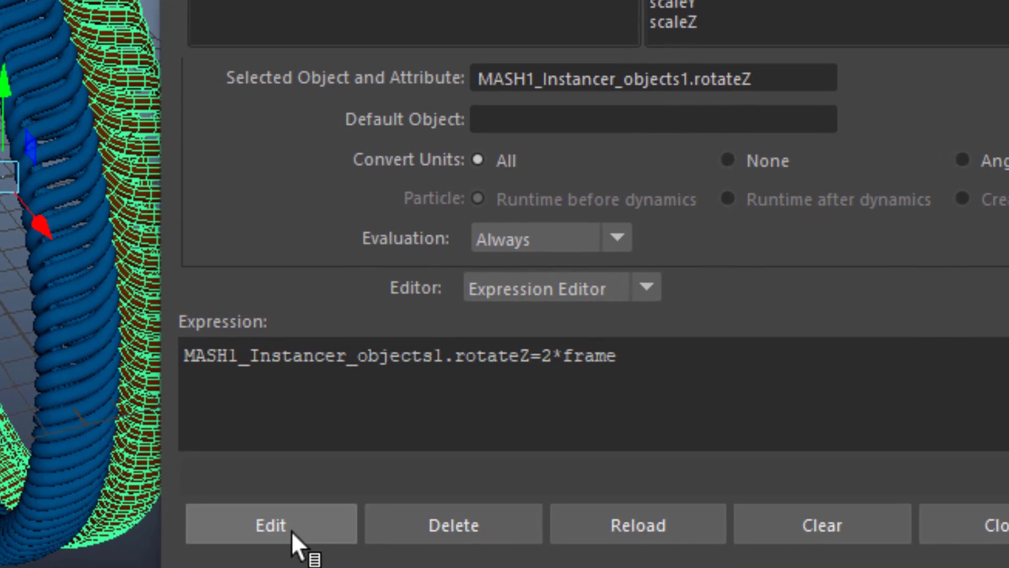
{"action": "left_click", "coordinate": [306, 517]}
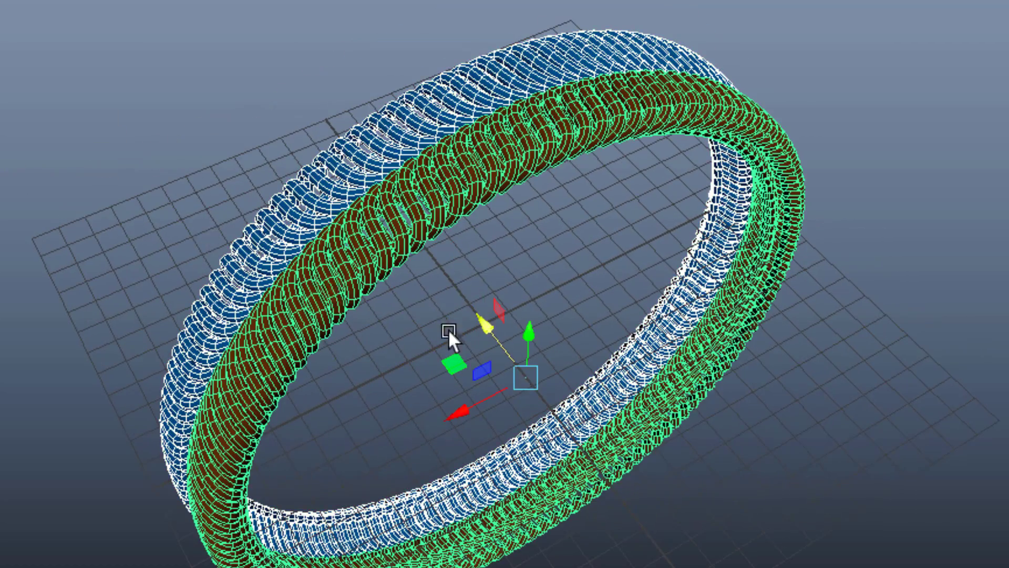
Group MASH1_Instancer_objects and MASH1_Instancer_objects1 into group1 with Ctrl+G and check its contents
{"action": "left_click_drag", "start_coordinate": [466, 327], "coordinate": [508, 319], "text": "alt"}
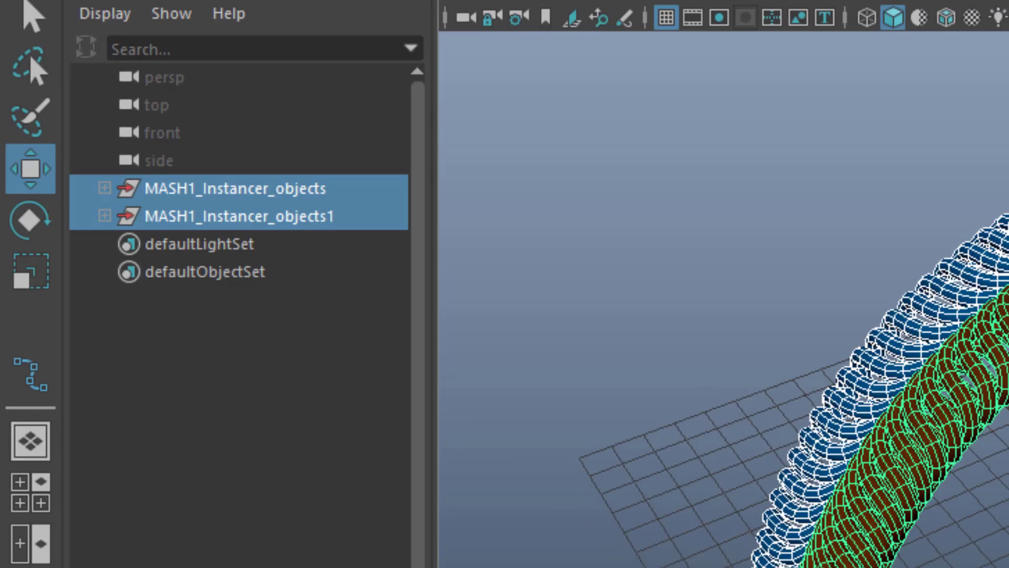
{"action": "key", "text": "ctrl+g"}
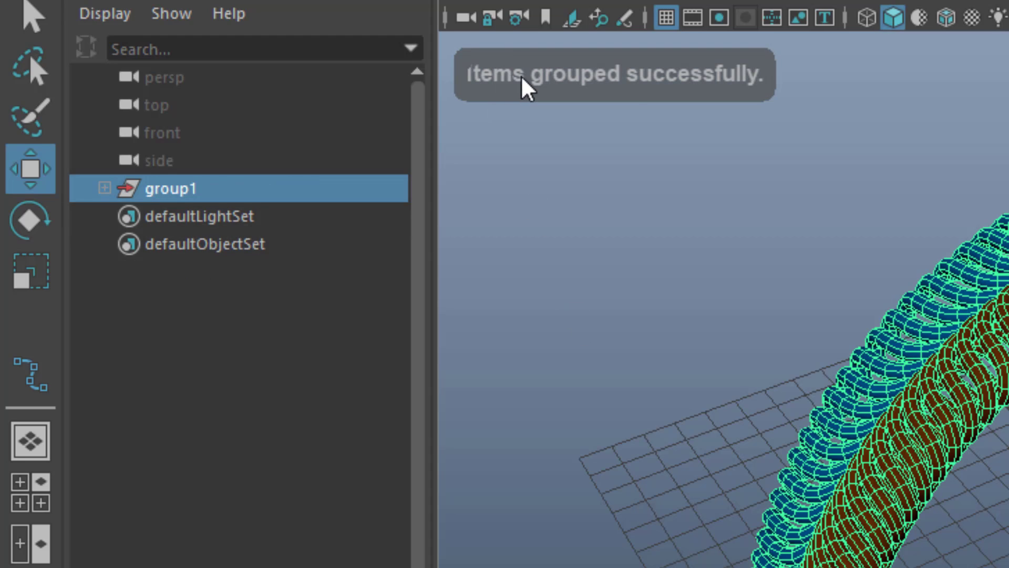
{"action": "left_click", "coordinate": [168, 186]}
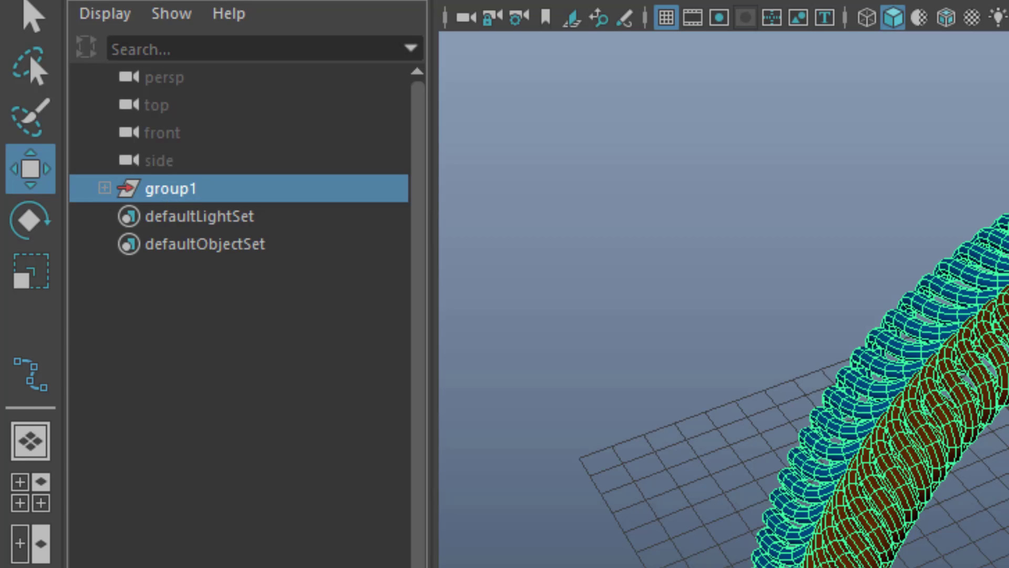
{"action": "left_click", "coordinate": [105, 188]}
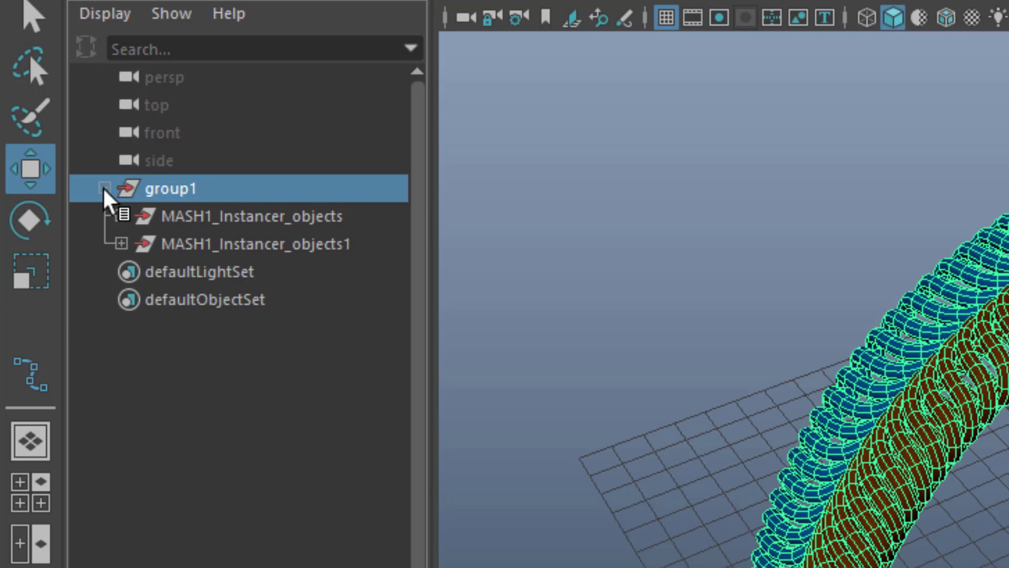
{"action": "left_click", "coordinate": [216, 222]}
{"action": "left_click", "coordinate": [216, 245]}
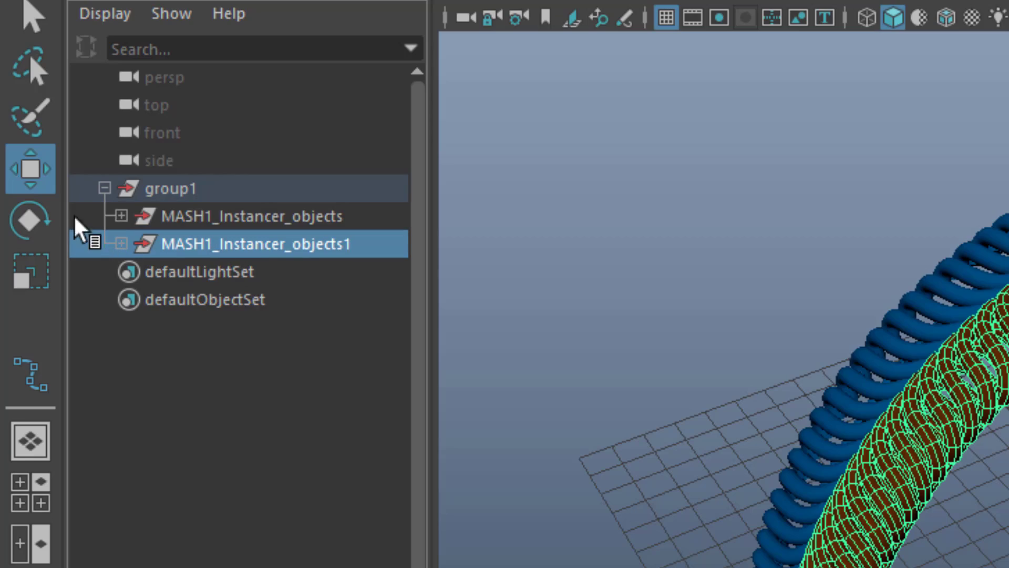
{"action": "left_click", "coordinate": [214, 189]}
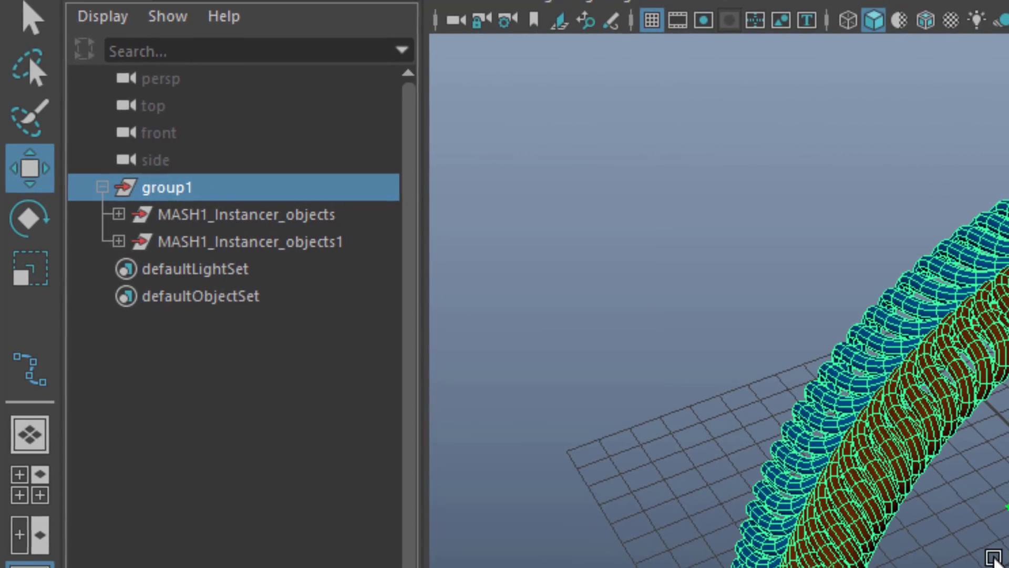
{"action": "left_click_drag", "start_coordinate": [923, 531], "coordinate": [788, 517], "text": "alt"}
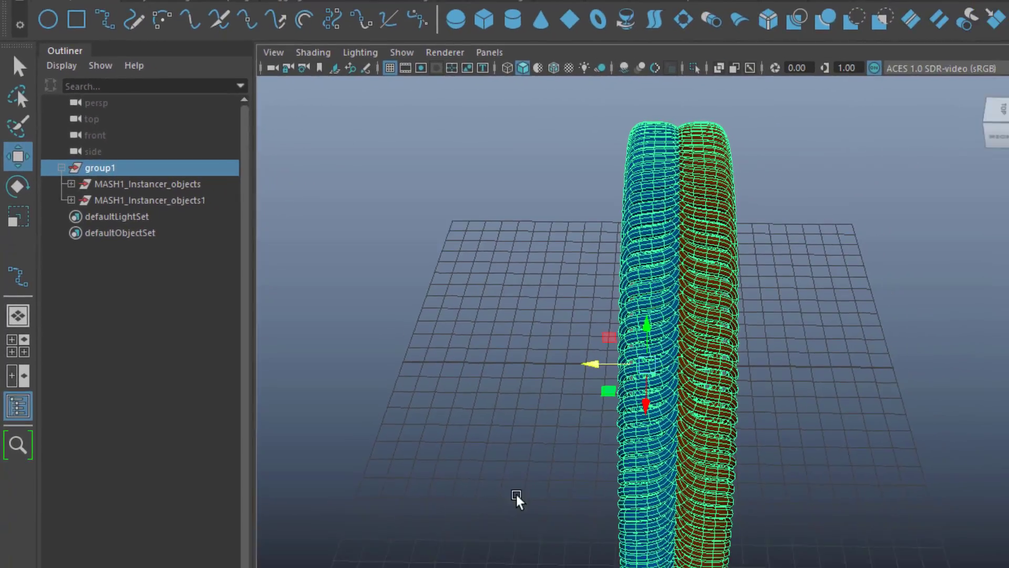
{"action": "left_click_drag", "start_coordinate": [516, 500], "coordinate": [518, 486], "text": "alt"}
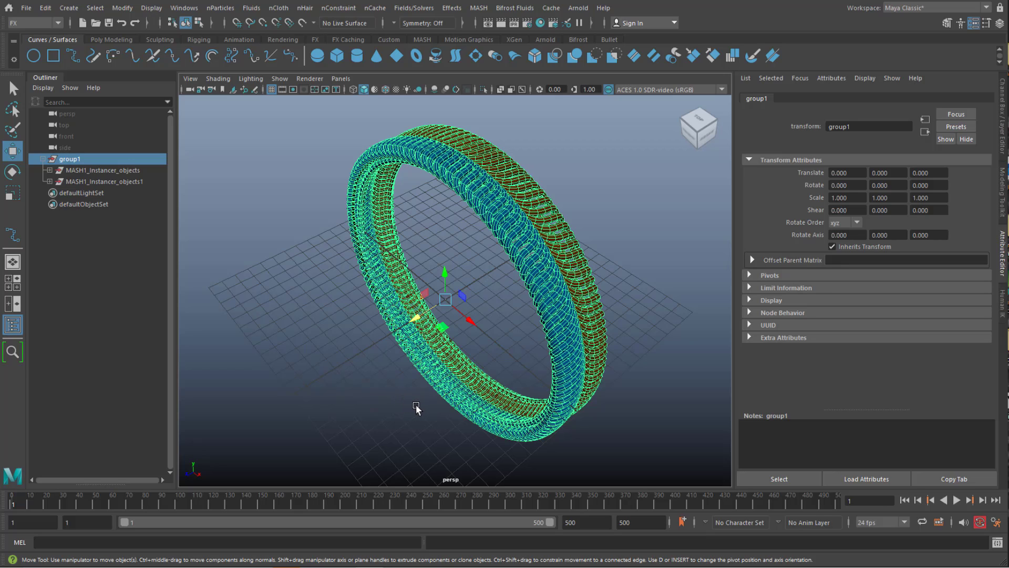
Key group1's rotation at frame 1 and again at frame 500
{"action": "key", "text": "shift+e"}
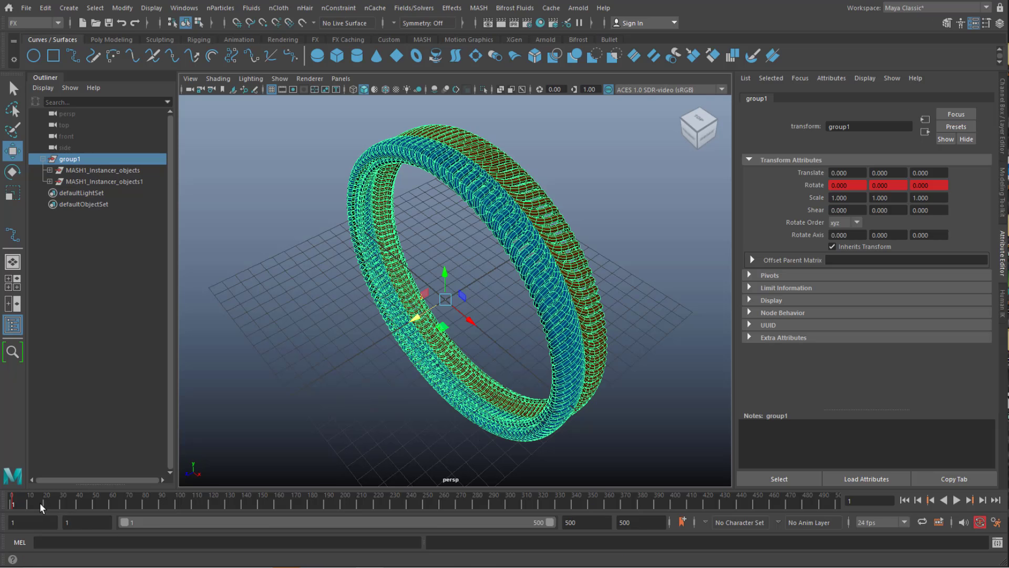
{"action": "key", "text": "alt+v"}
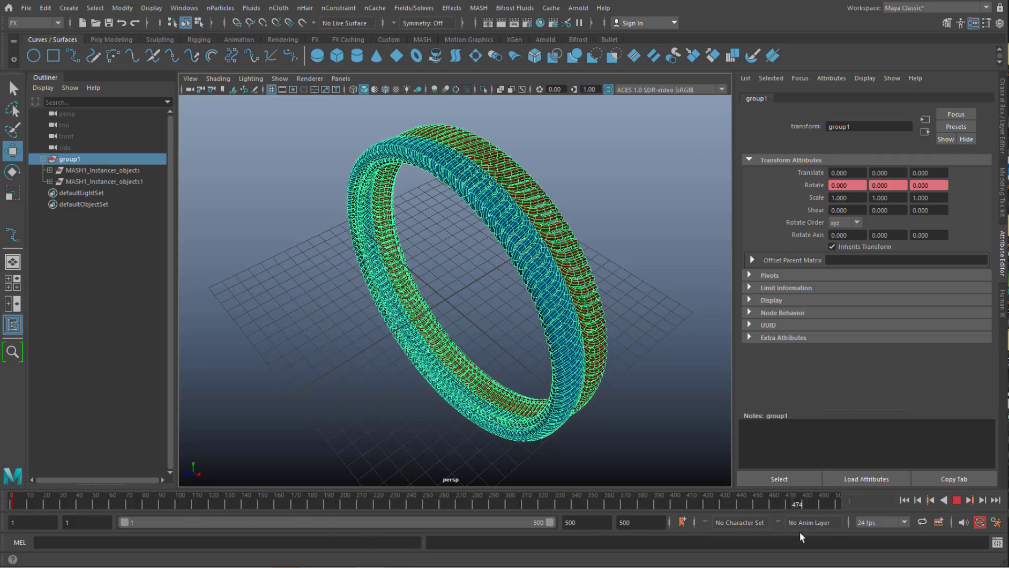
{"action": "key", "text": "alt+v"}
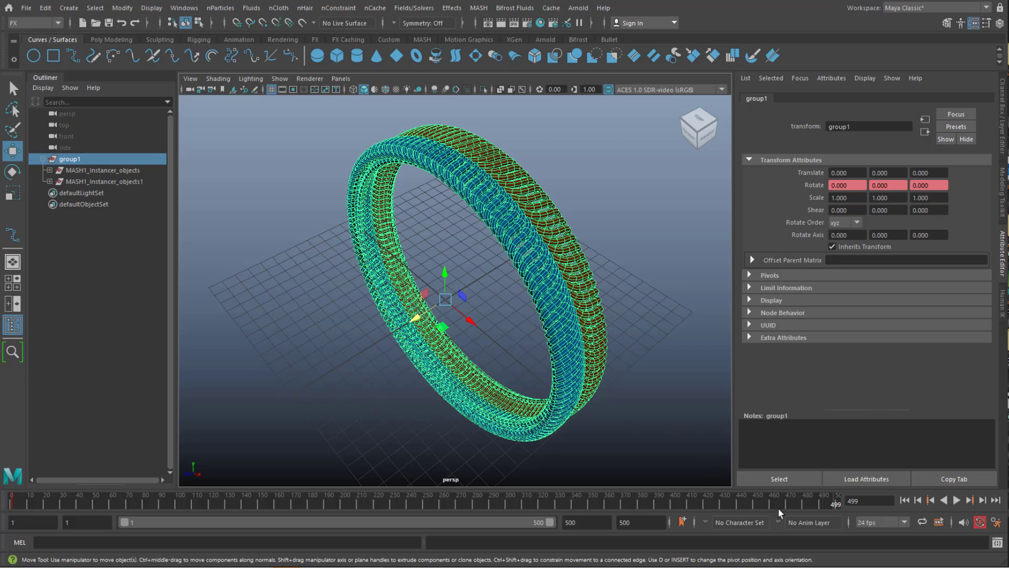
{"action": "left_click_drag", "start_coordinate": [794, 509], "coordinate": [836, 503]}
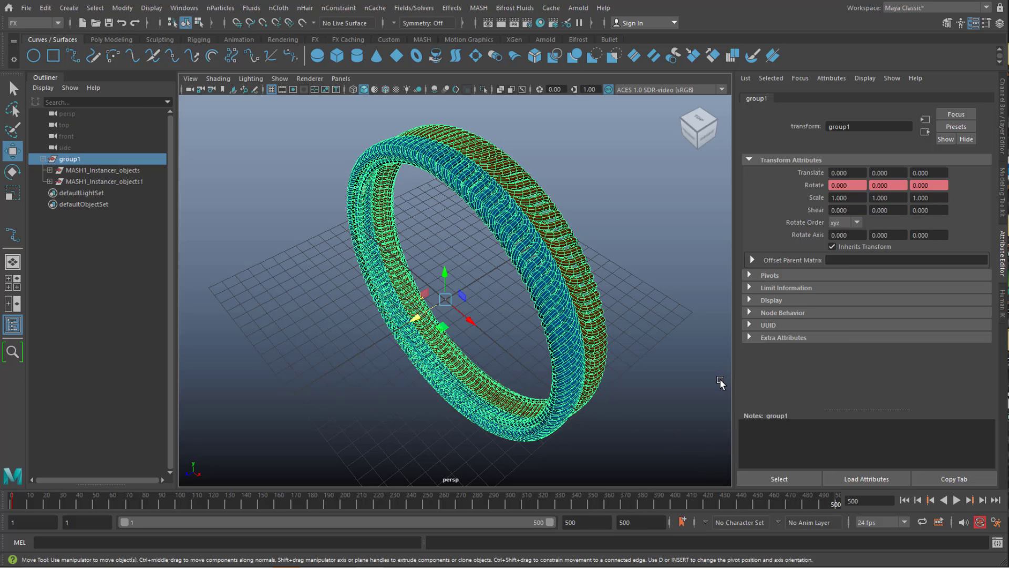
{"action": "key", "text": "shift+e"}
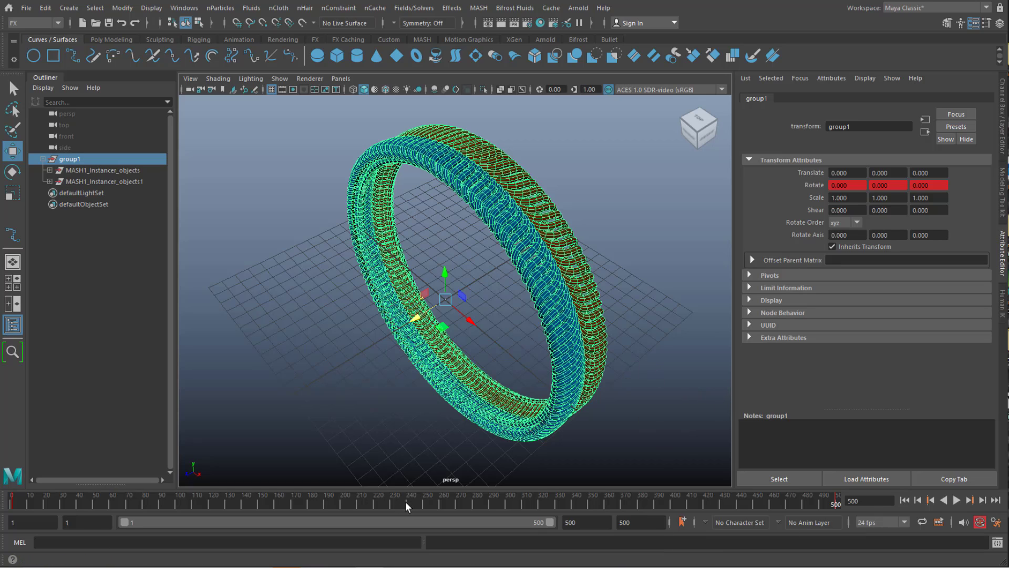
Tilt group1 at middle frames and key rotation -21.877, -17.031, 7.350 at frame 337
{"action": "left_click_drag", "start_coordinate": [405, 500], "coordinate": [210, 505]}
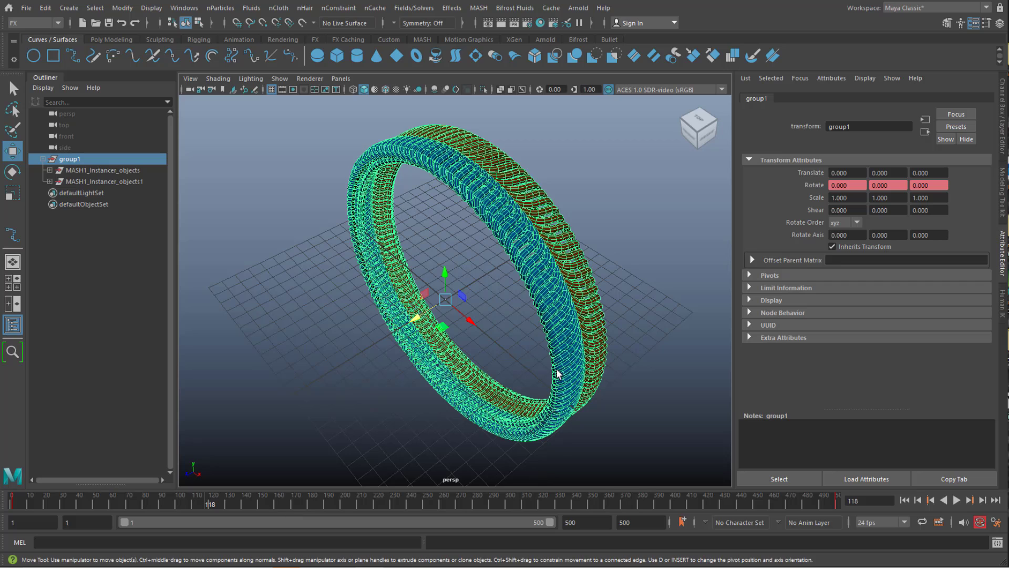
{"action": "key", "text": "e"}
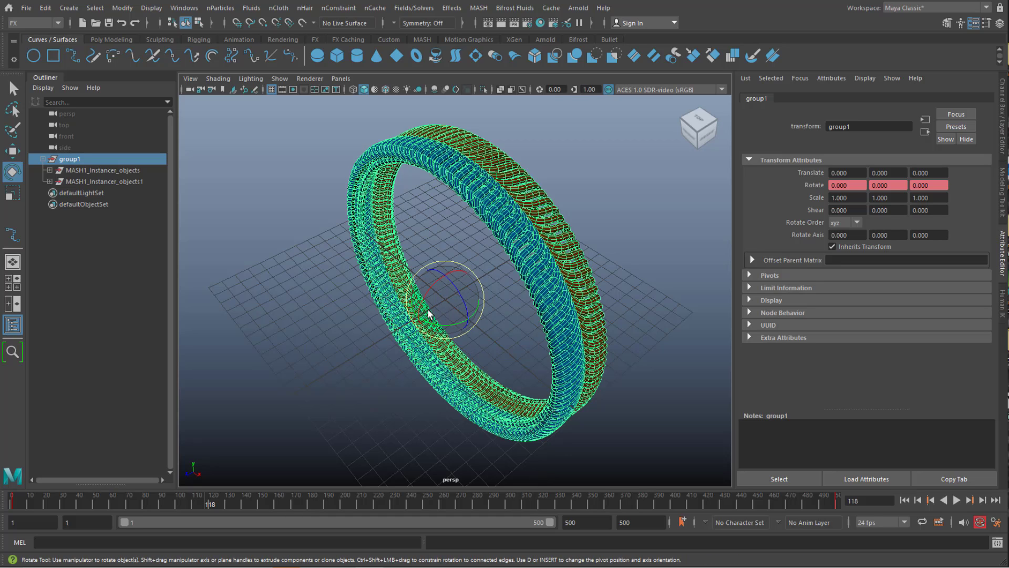
{"action": "left_click_drag", "start_coordinate": [441, 318], "coordinate": [458, 294]}
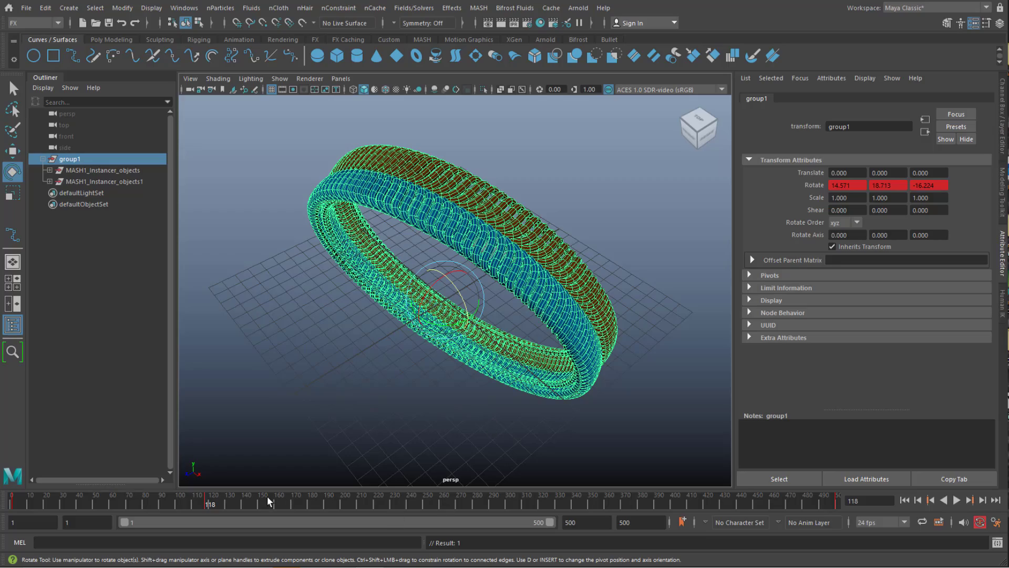
{"action": "left_click_drag", "start_coordinate": [267, 497], "coordinate": [571, 506]}
{"action": "left_click_drag", "start_coordinate": [433, 288], "coordinate": [436, 324]}
{"action": "key", "text": "shift+e"}
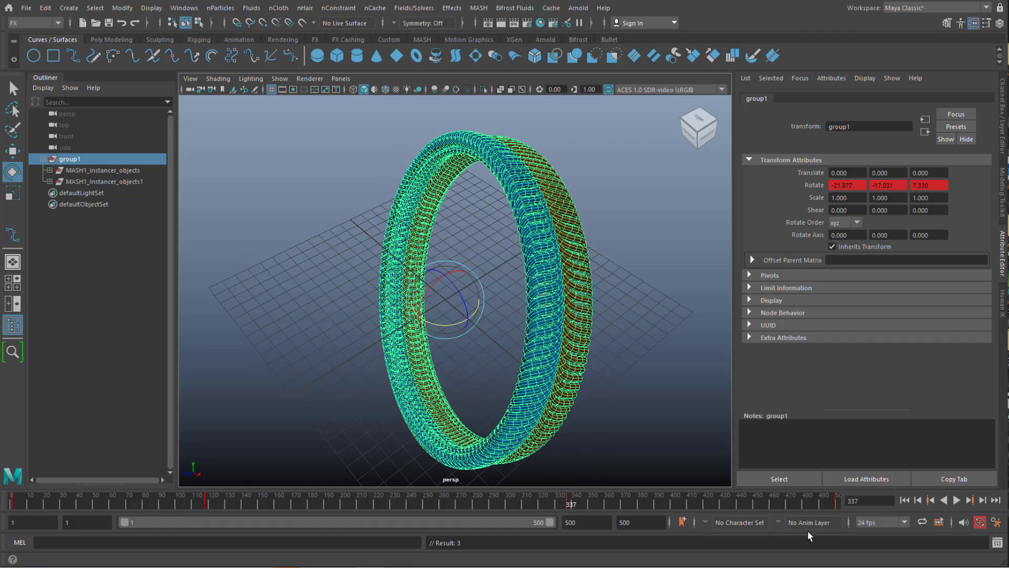
Play the ring animation from frame 1 and stop it around frame 322
{"action": "left_click", "coordinate": [904, 499]}
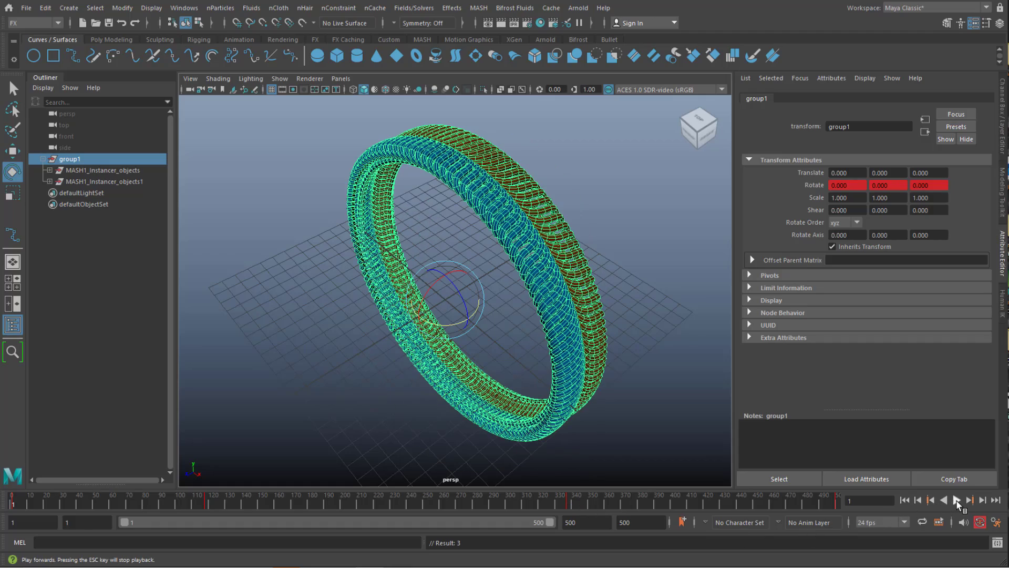
{"action": "left_click", "coordinate": [956, 501]}
{"action": "left_click", "coordinate": [125, 368]}
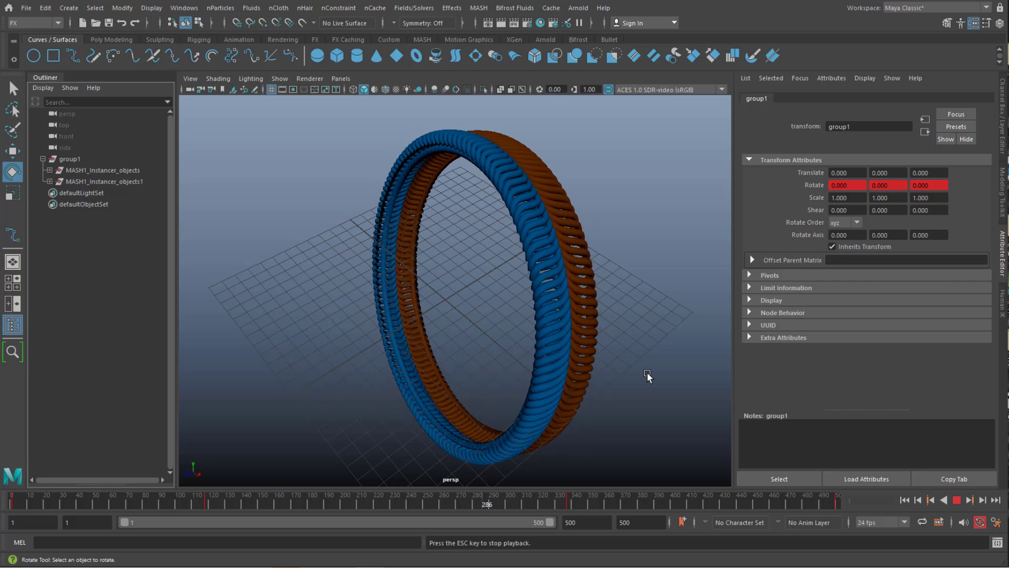
{"action": "left_click", "coordinate": [957, 500]}
Deselect everything, orbit to face the ring more frontally, and reselect group1 in the Outliner
{"action": "left_click", "coordinate": [549, 377]}
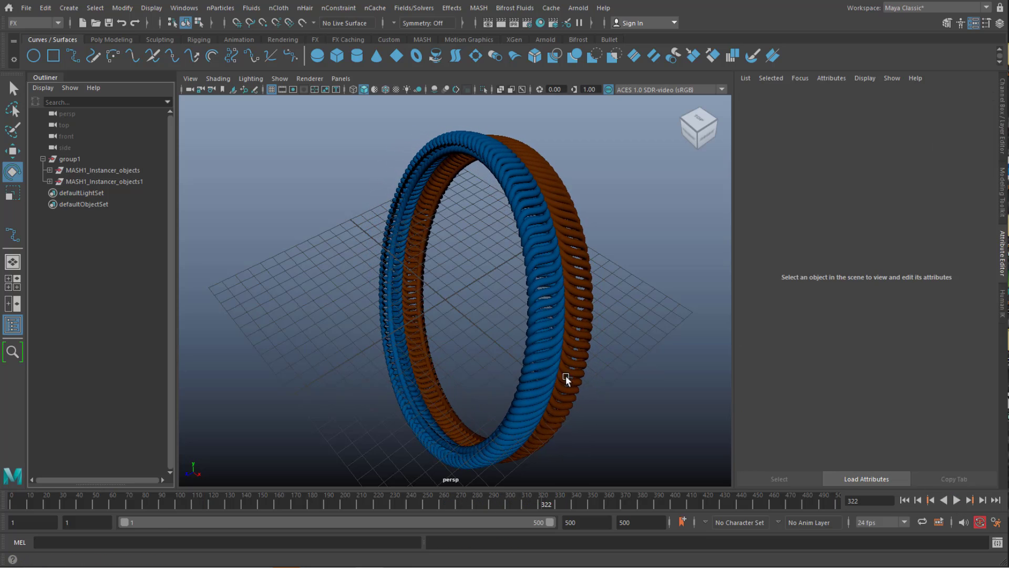
{"action": "scroll", "coordinate": [549, 377], "scroll_direction": "down", "scroll_amount": 5}
{"action": "left_click_drag", "start_coordinate": [543, 376], "coordinate": [542, 336], "text": "alt"}
{"action": "left_click", "coordinate": [80, 158]}
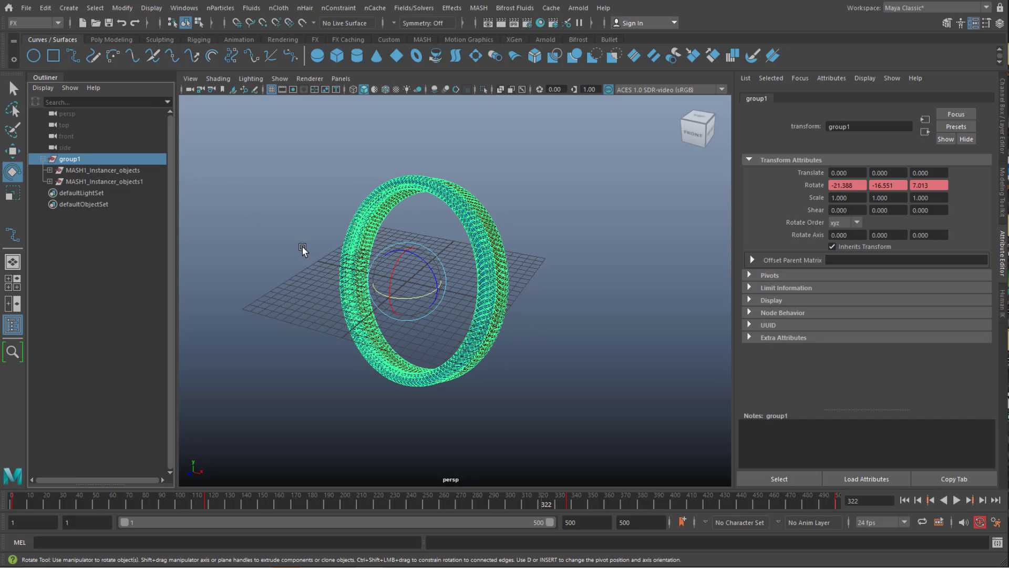
Scale group1 down to 0.293, raise it to Y 0.066, and create nurbsPlane1 at the origin
{"action": "key", "text": "r"}
{"action": "left_click_drag", "start_coordinate": [408, 282], "coordinate": [242, 310]}
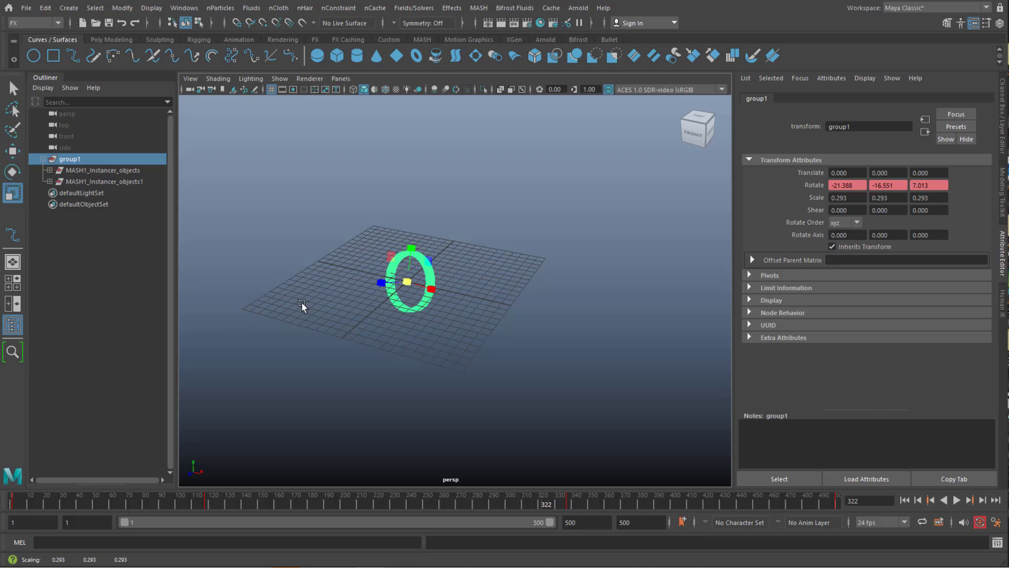
{"action": "key", "text": "w"}
{"action": "left_click_drag", "start_coordinate": [412, 246], "coordinate": [414, 208]}
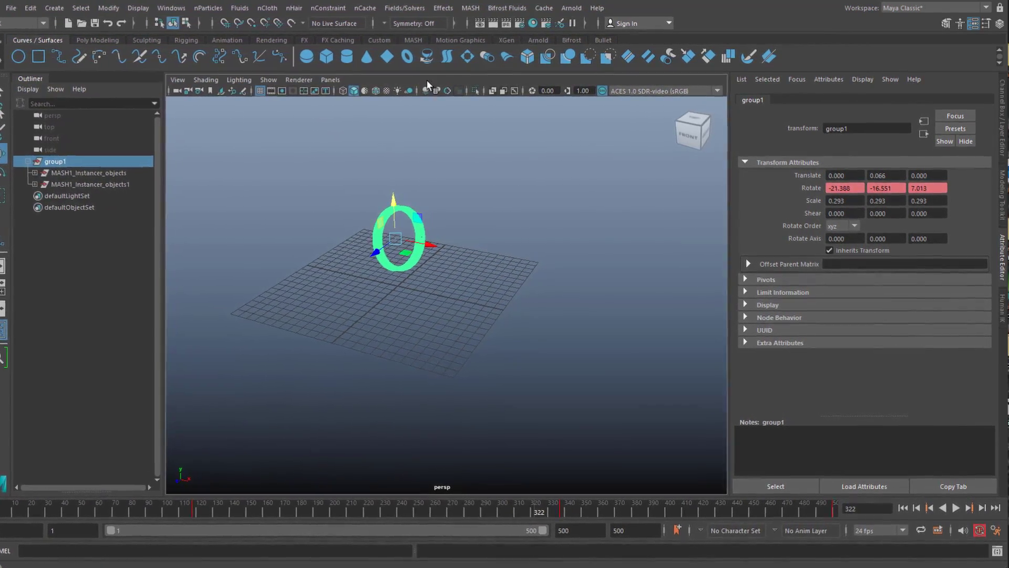
{"action": "left_click", "coordinate": [390, 56]}
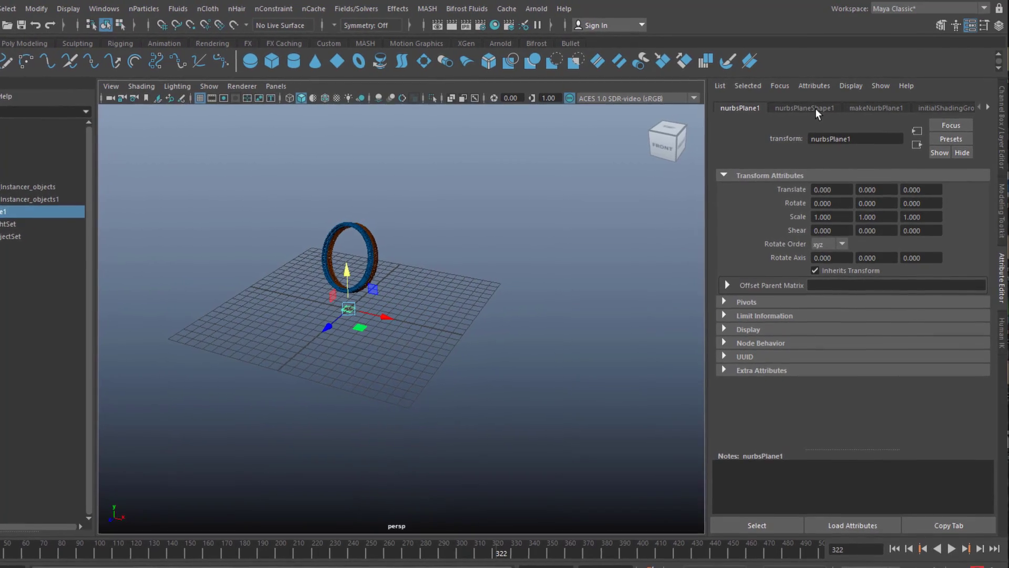
Set makeNurbPlane1's Width to 21.717 so the plane becomes a large ground floor
{"action": "left_click", "coordinate": [816, 107]}
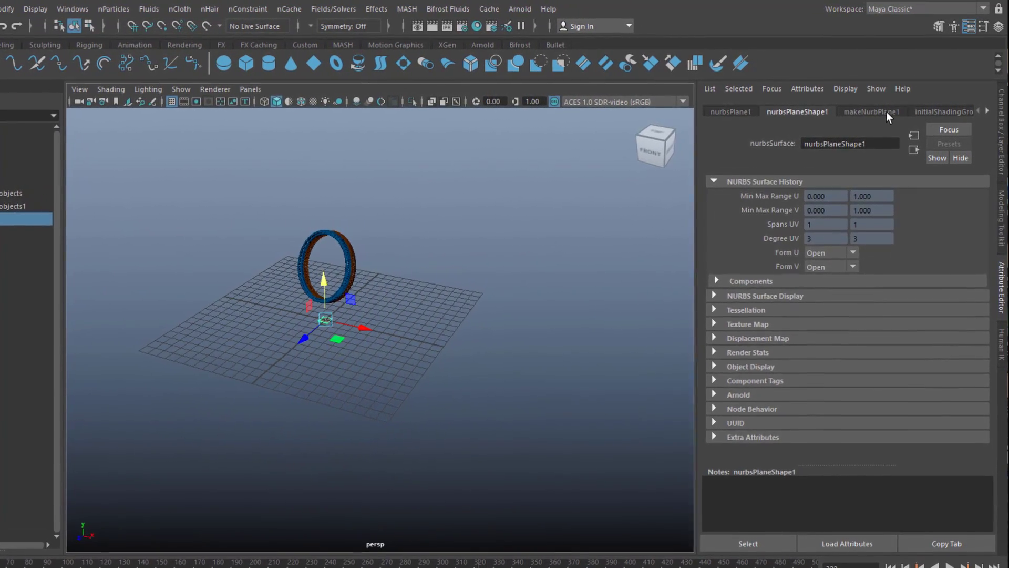
{"action": "left_click", "coordinate": [887, 112]}
{"action": "left_click_drag", "start_coordinate": [850, 243], "coordinate": [870, 253]}
{"action": "left_click_drag", "start_coordinate": [349, 392], "coordinate": [374, 414], "text": "alt"}
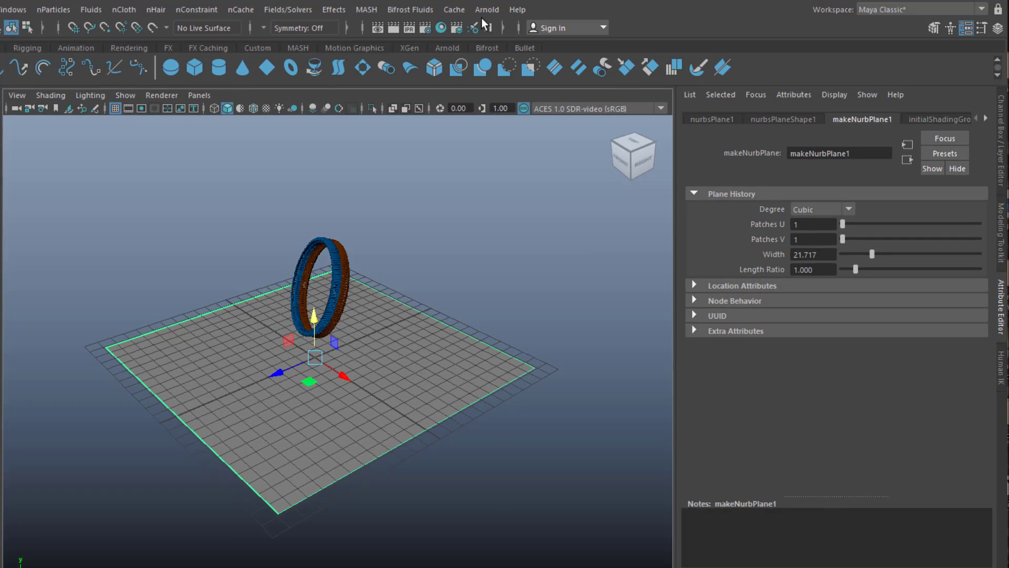
{"action": "left_click", "coordinate": [481, 12]}
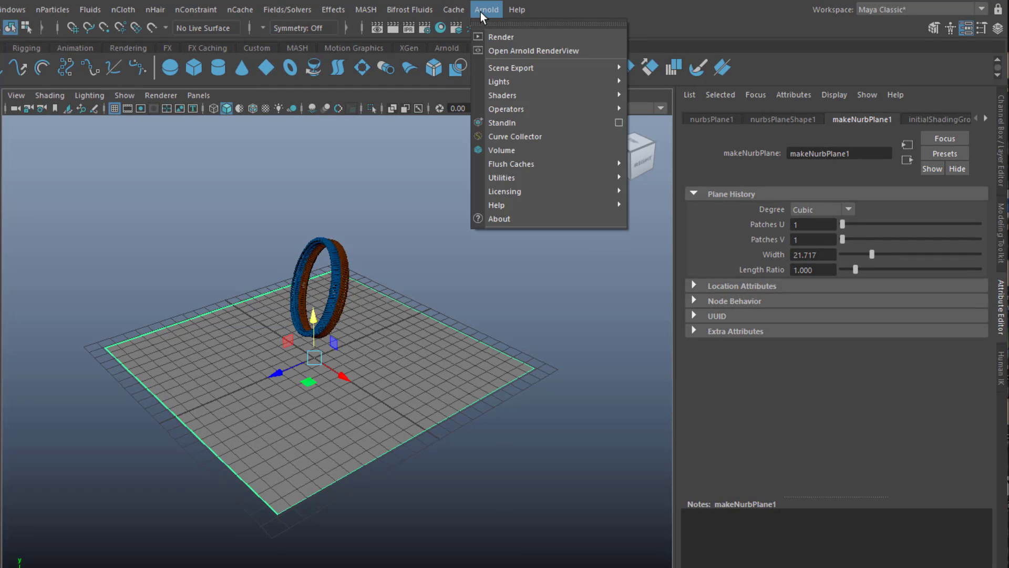
Add an Arnold area light, enlarge it, tilt it toward the ring, and raise it above
{"action": "mouse_move", "coordinate": [596, 83]}
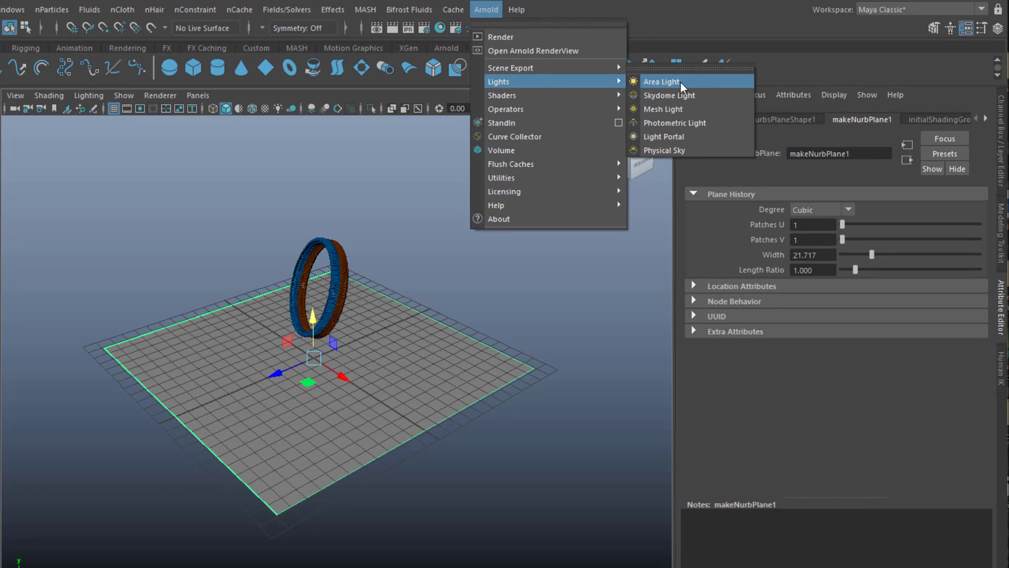
{"action": "left_click", "coordinate": [679, 82]}
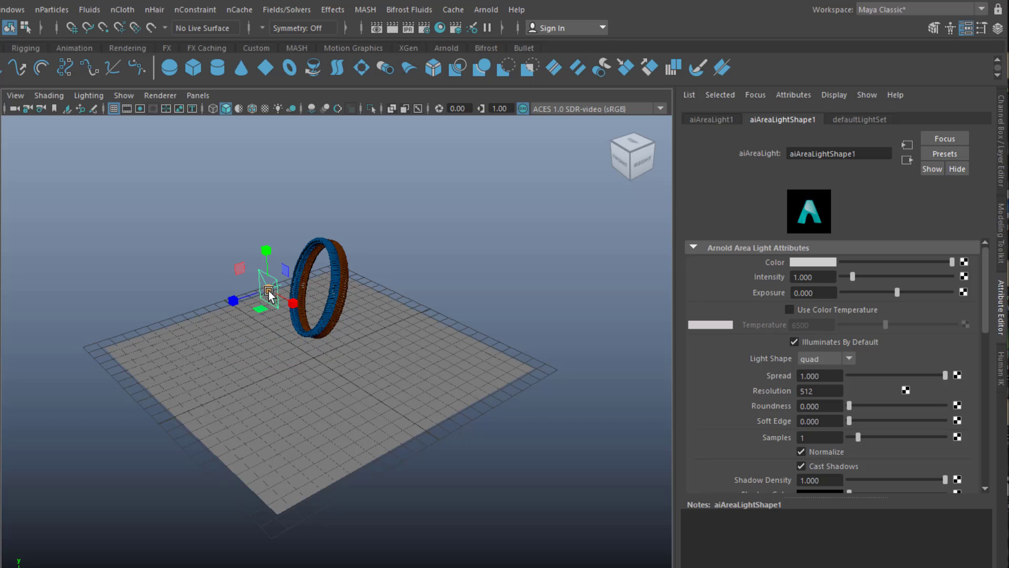
{"action": "left_click_drag", "start_coordinate": [269, 293], "coordinate": [344, 325]}
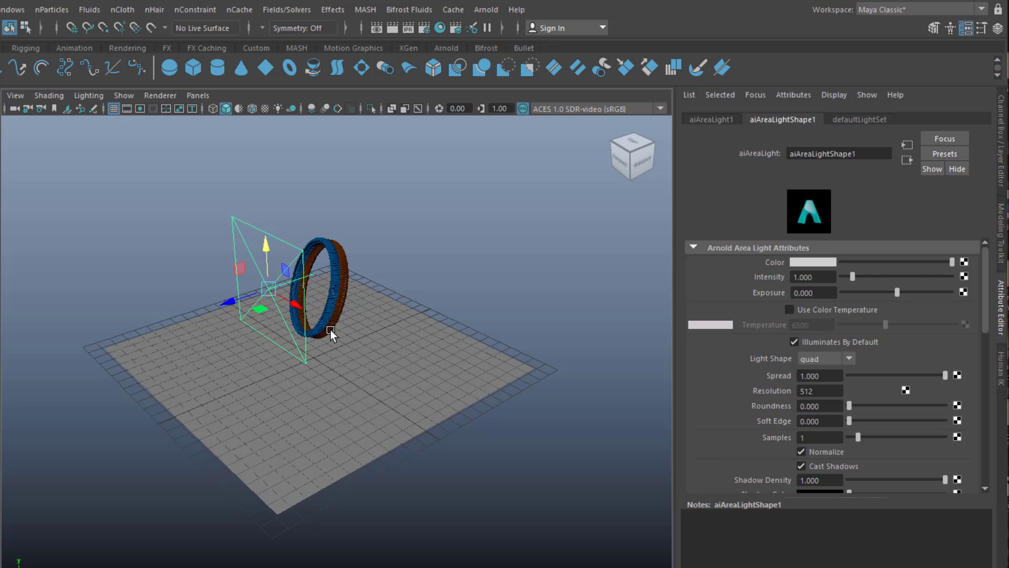
{"action": "left_click_drag", "start_coordinate": [246, 286], "coordinate": [257, 268]}
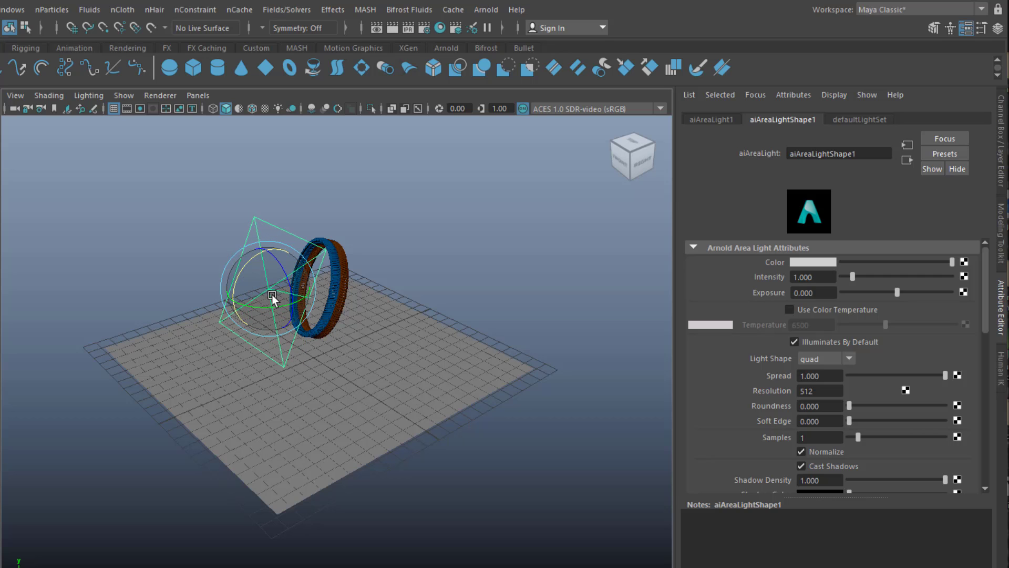
{"action": "key", "text": "w"}
{"action": "left_click_drag", "start_coordinate": [234, 302], "coordinate": [387, 360]}
Select the NURBS ground plane and orbit to a lower, more frontal view
{"action": "left_click", "coordinate": [300, 444]}
{"action": "left_click_drag", "start_coordinate": [300, 444], "coordinate": [475, 450], "text": "alt"}
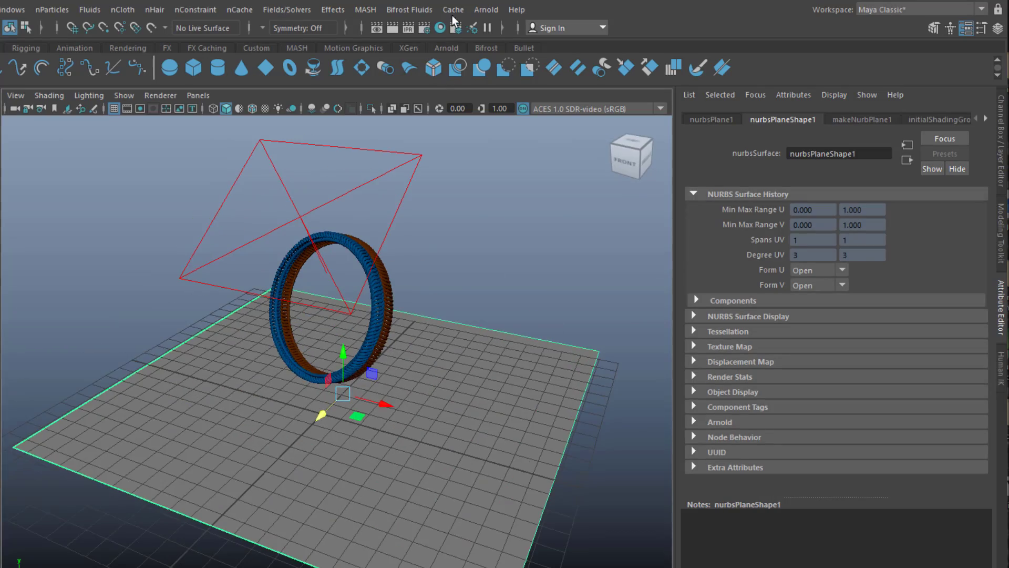
{"action": "left_click", "coordinate": [483, 10]}
Open the Arnold RenderView beside the scene and select the area light
{"action": "left_click", "coordinate": [512, 38]}
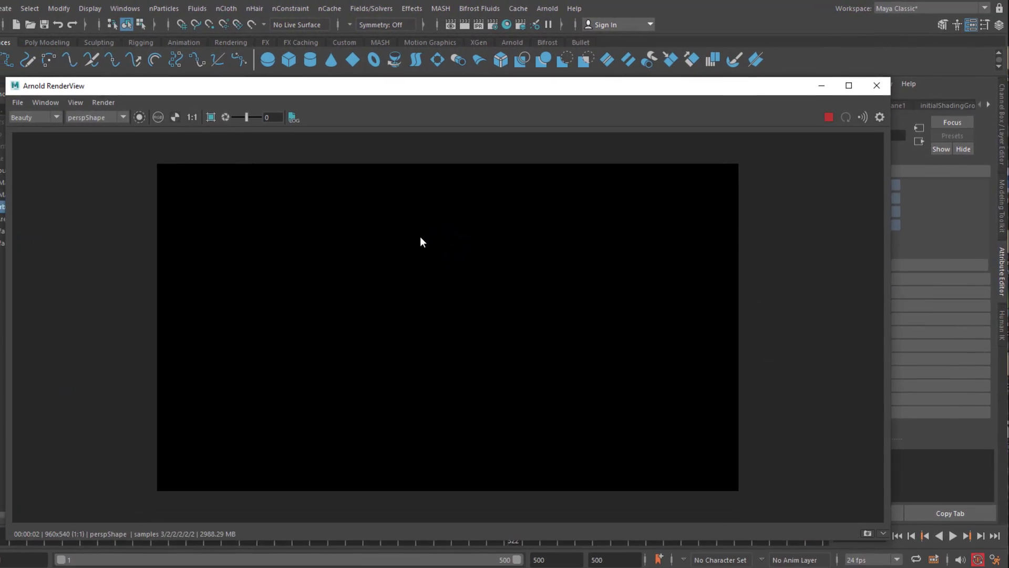
{"action": "left_click_drag", "start_coordinate": [542, 85], "coordinate": [742, 199]}
{"action": "left_click", "coordinate": [84, 205]}
Turn off the area light's Normalize and raise its Exposure to 2.564
{"action": "left_click_drag", "start_coordinate": [450, 189], "coordinate": [35, 125]}
{"action": "left_click", "coordinate": [838, 372]}
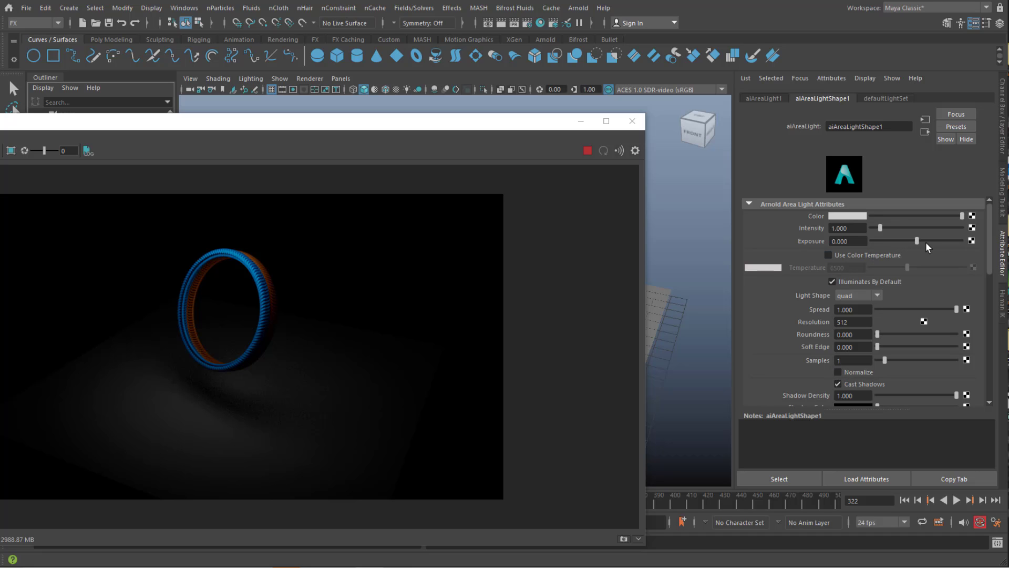
{"action": "left_click_drag", "start_coordinate": [918, 241], "coordinate": [938, 244]}
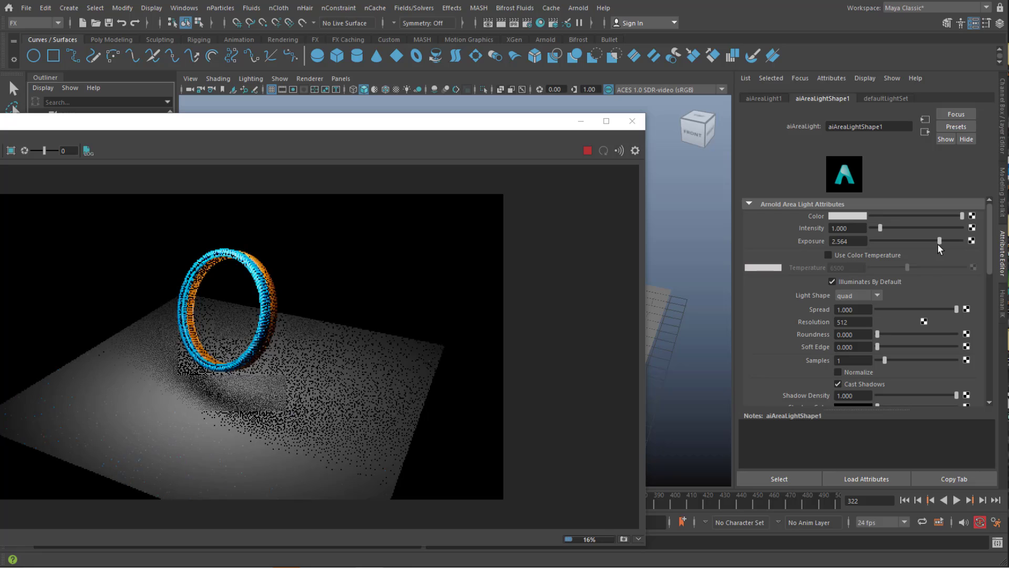
Close the render preview and set the Render Settings file name prefix to rotatingWheels
{"action": "left_click", "coordinate": [629, 122]}
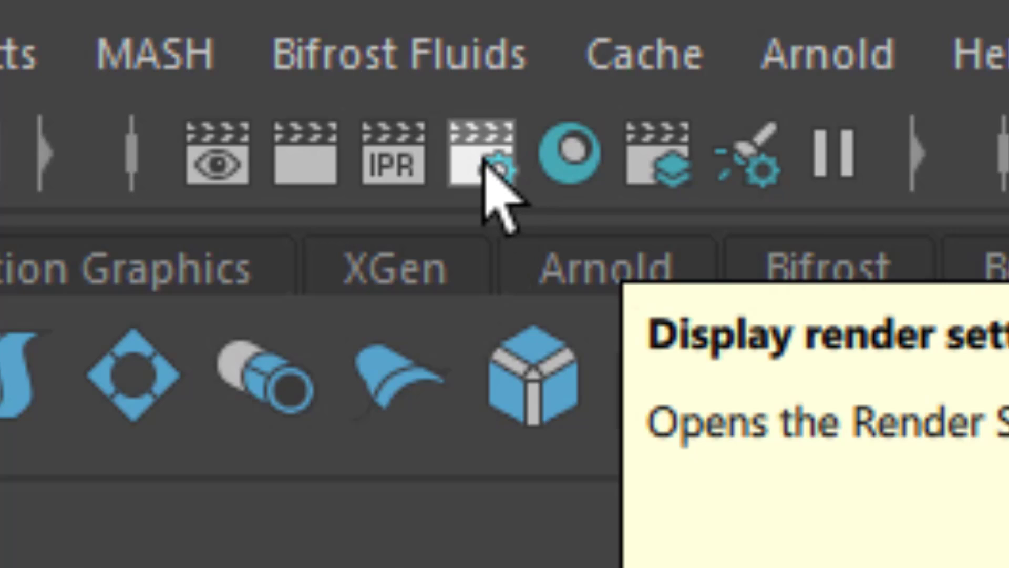
{"action": "left_click", "coordinate": [486, 166]}
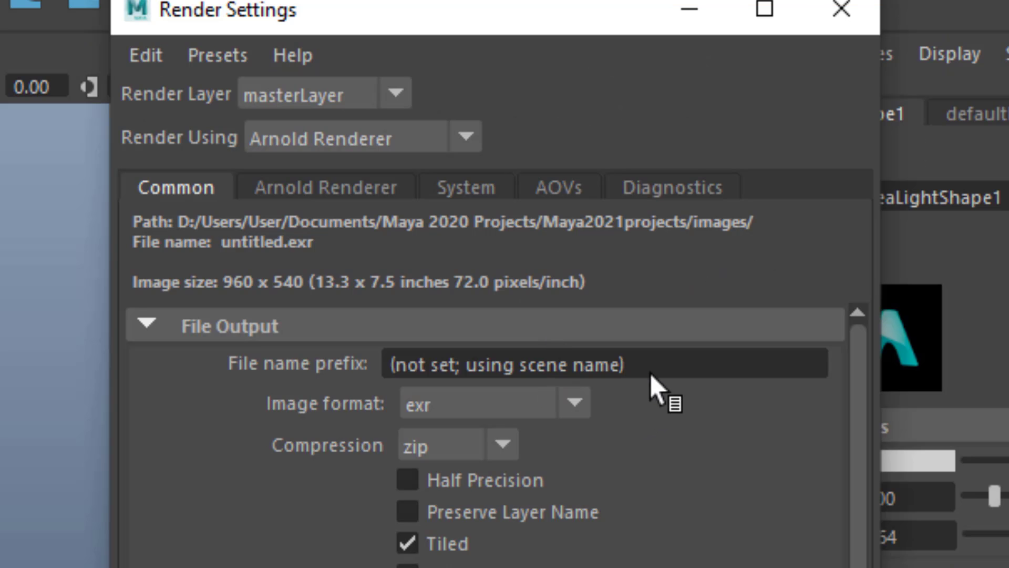
{"action": "left_click_drag", "start_coordinate": [651, 374], "coordinate": [427, 368]}
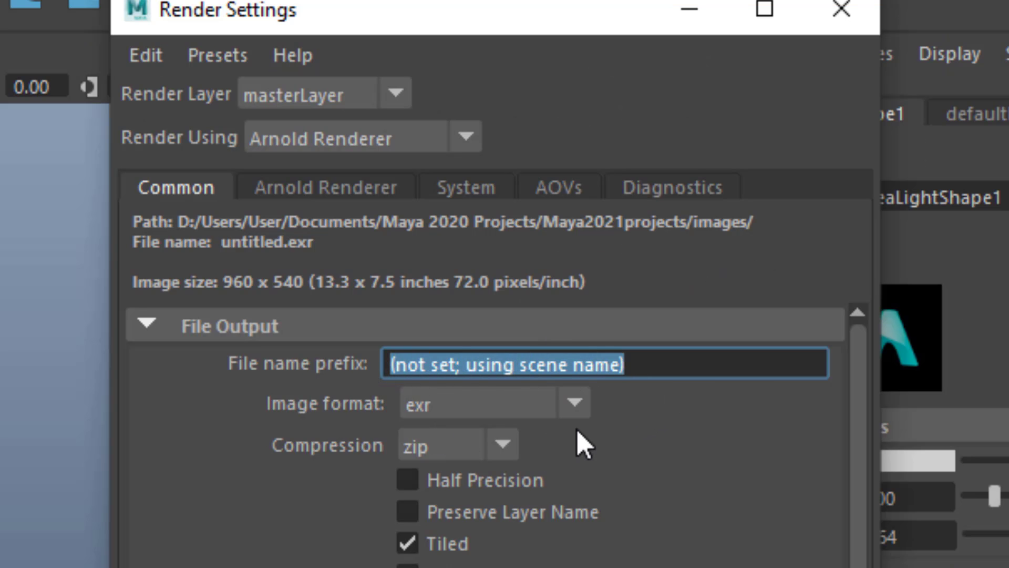
{"action": "type", "text": "rotatingWheels"}
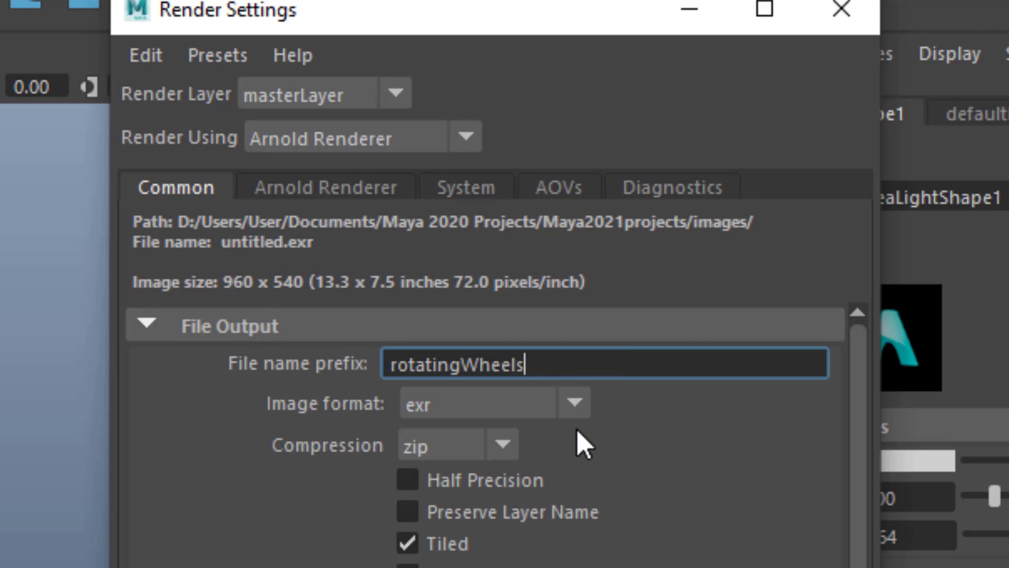
Set the output image format to png with name.#.ext frame numbering
{"action": "left_click", "coordinate": [577, 405]}
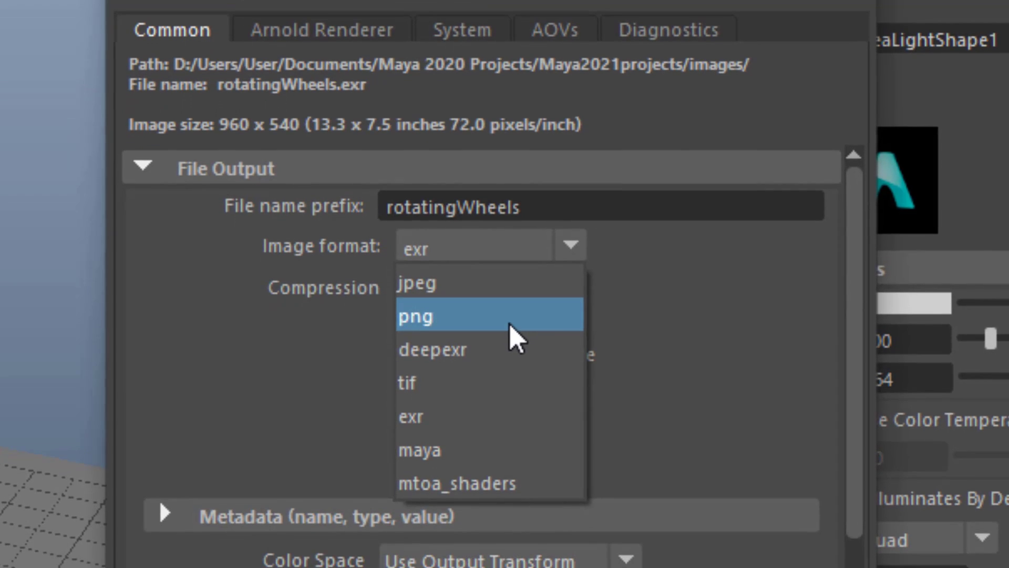
{"action": "left_click", "coordinate": [509, 322]}
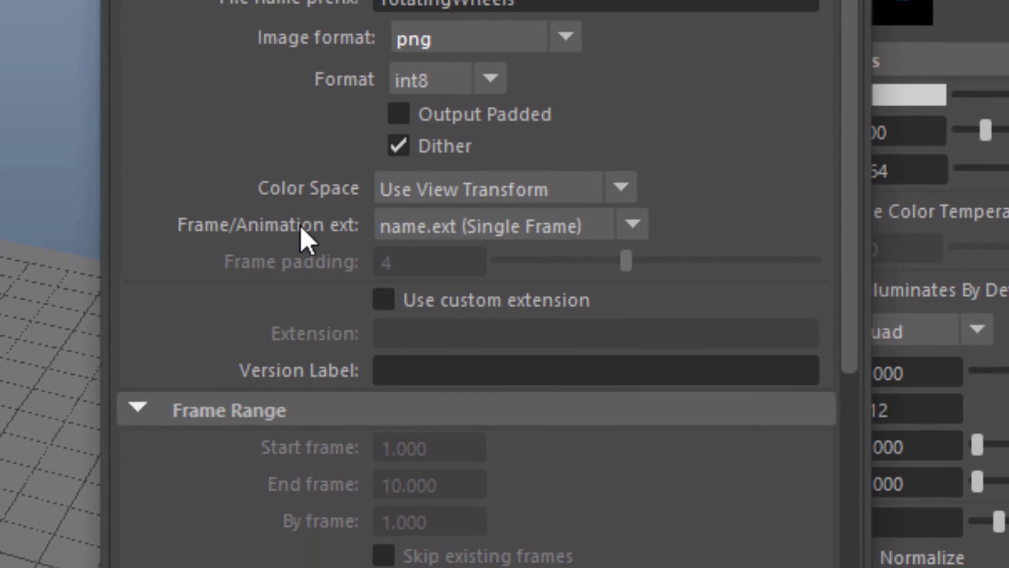
{"action": "left_click", "coordinate": [633, 203]}
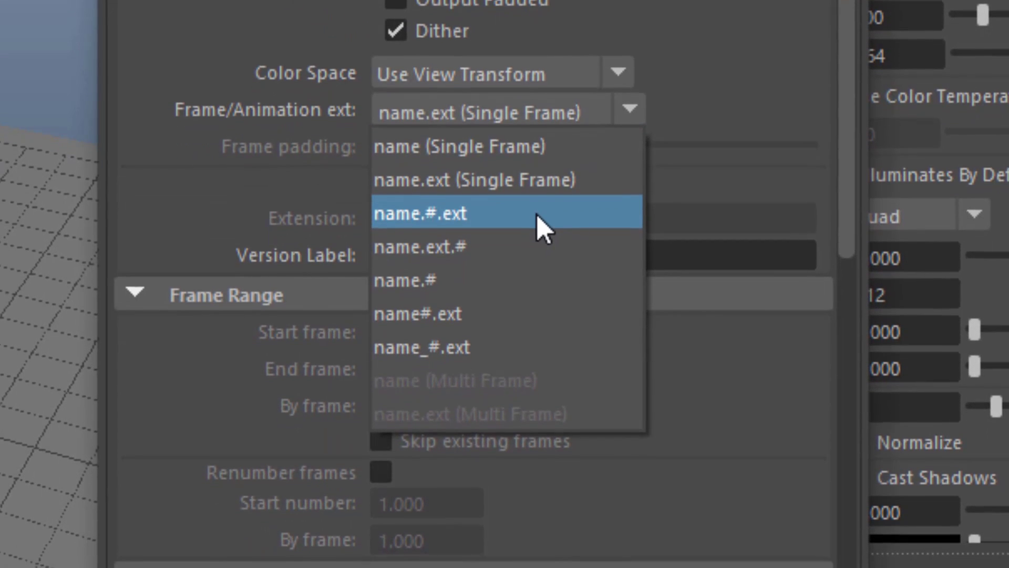
{"action": "left_click", "coordinate": [536, 211]}
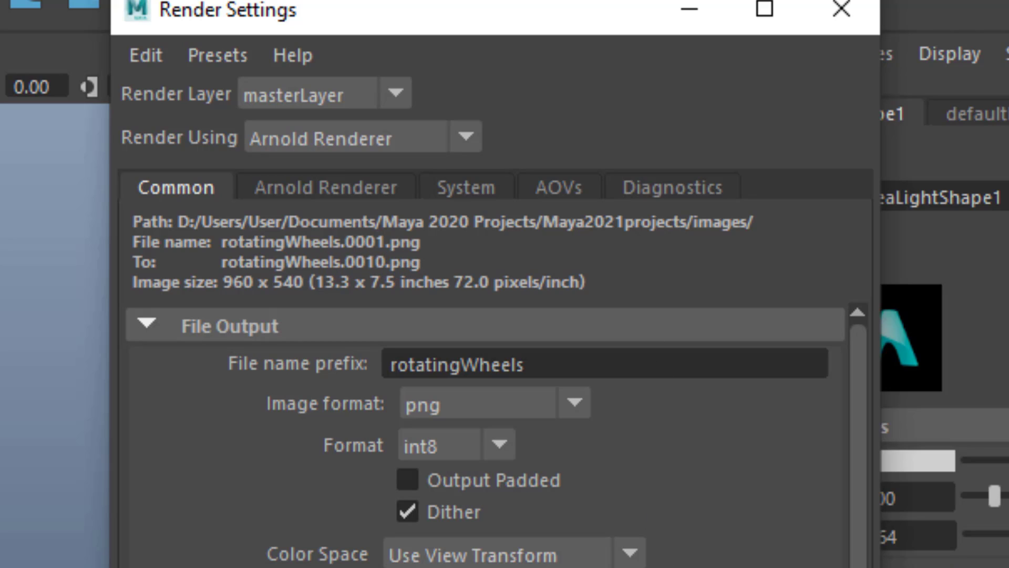
Set the render End frame to 500
{"action": "left_click", "coordinate": [379, 567]}
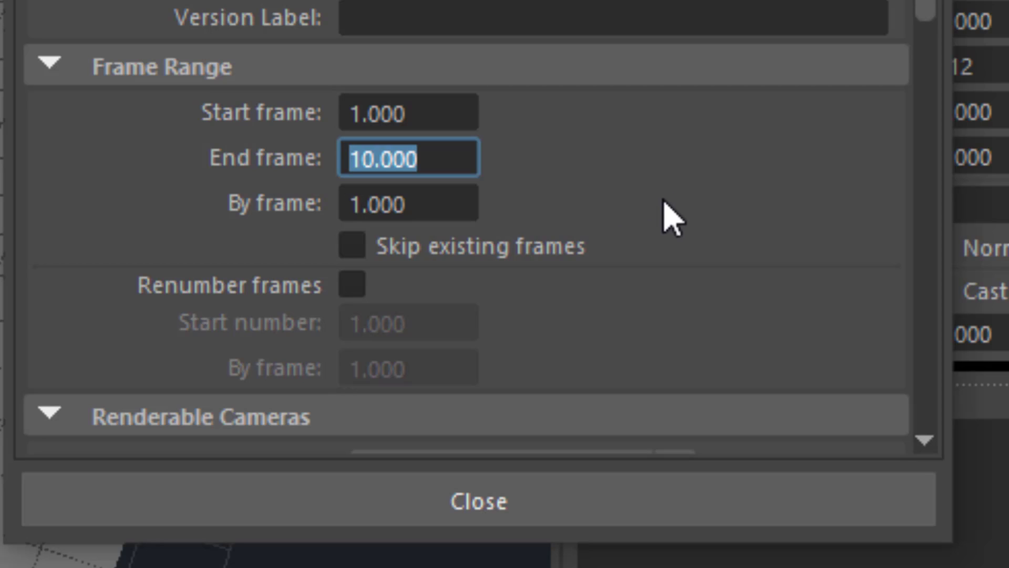
{"action": "type", "text": "5"}
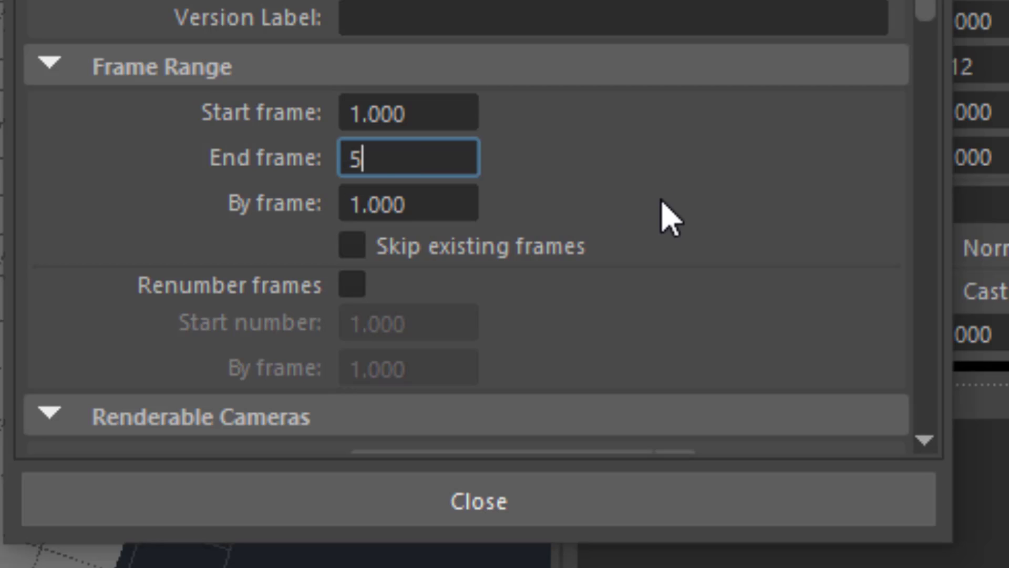
{"action": "type", "text": "00"}
{"action": "key", "text": "Return"}
{"action": "scroll", "coordinate": [699, 197], "scroll_direction": "down", "scroll_amount": 4}
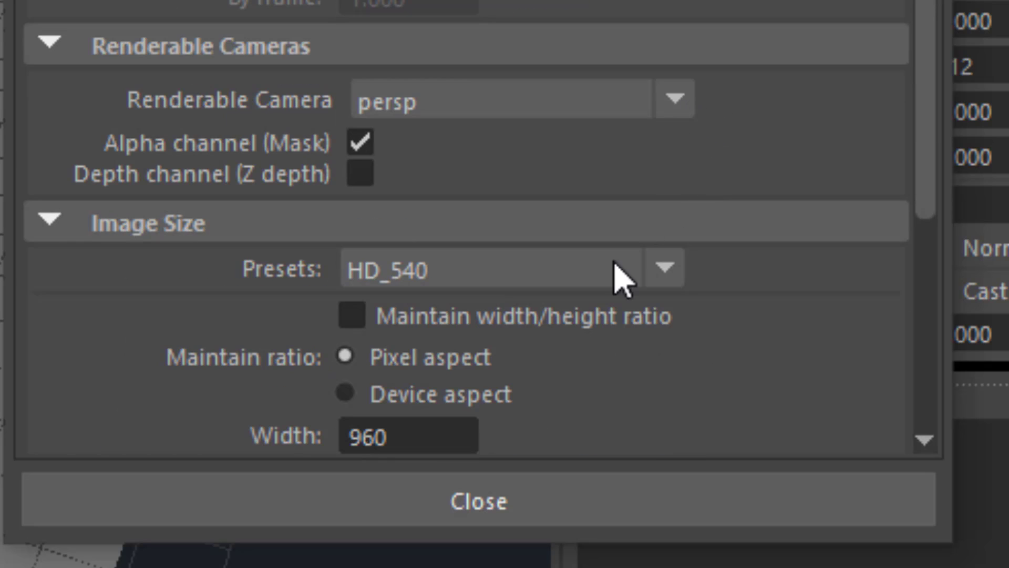
Choose the HD_1080 image size preset for 1920 x 1080 output
{"action": "left_click", "coordinate": [670, 273]}
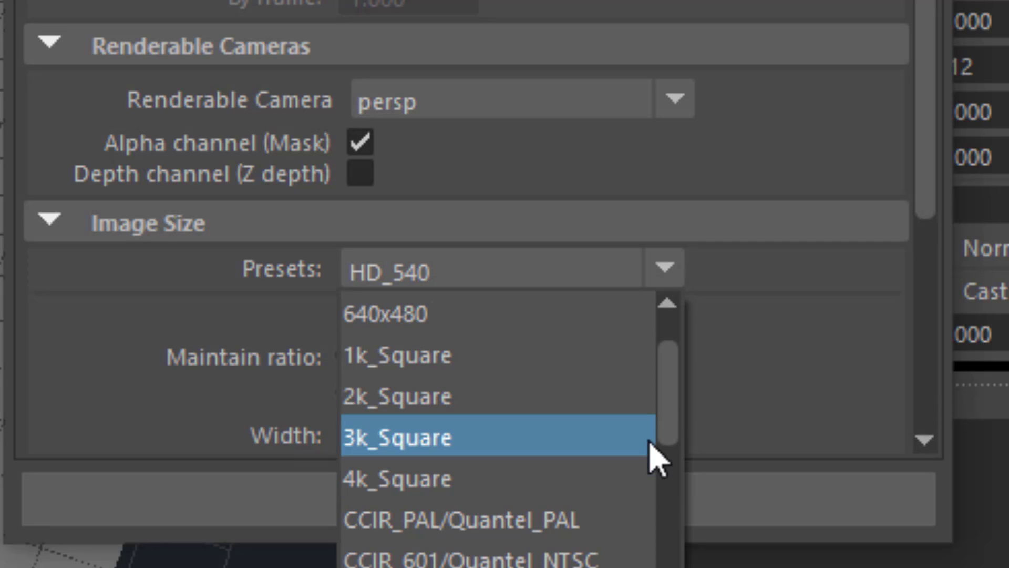
{"action": "left_click_drag", "start_coordinate": [666, 413], "coordinate": [669, 456]}
{"action": "scroll", "coordinate": [670, 473], "scroll_direction": "down", "scroll_amount": 2}
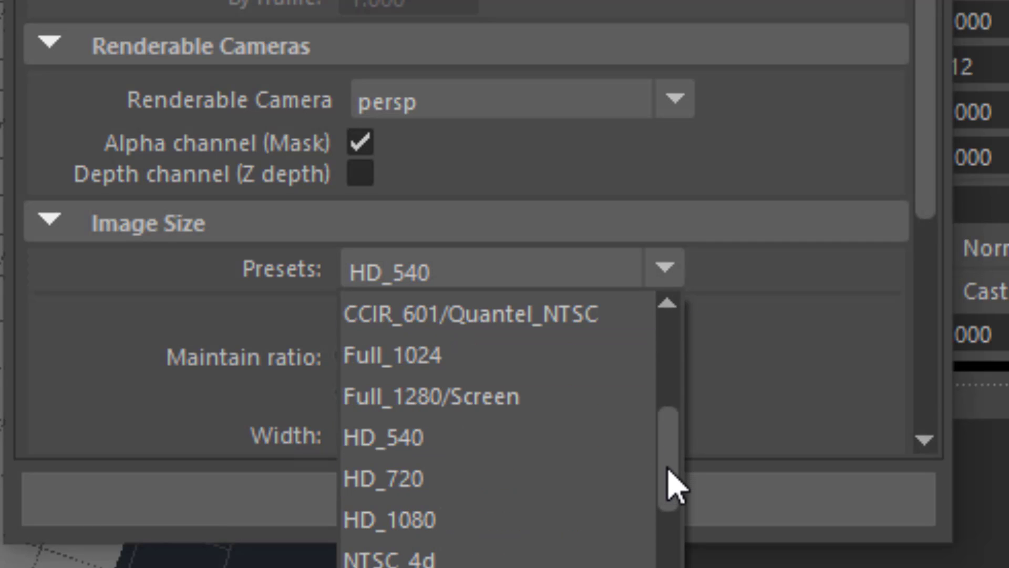
{"action": "left_click", "coordinate": [520, 523]}
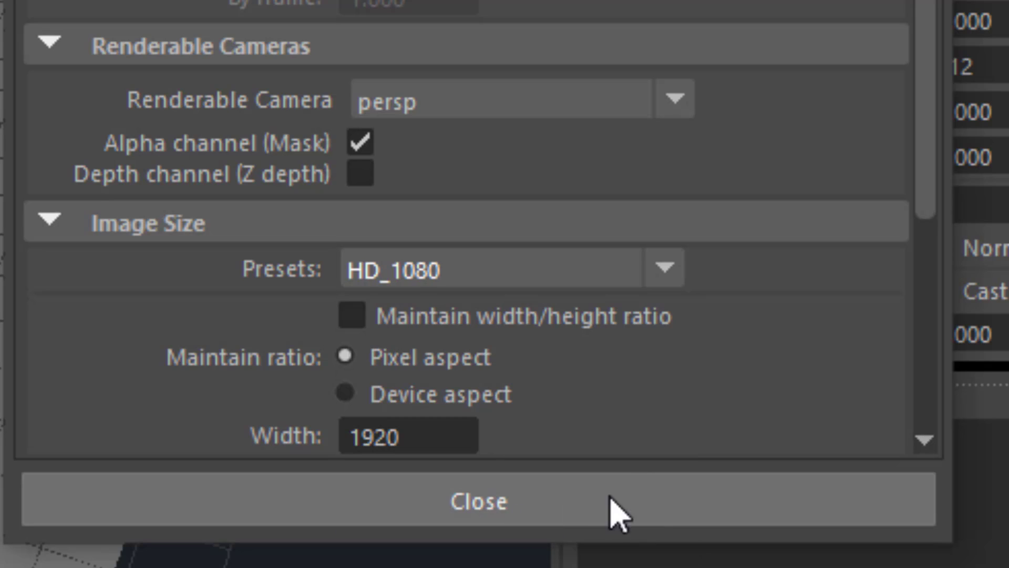
{"action": "scroll", "coordinate": [938, 371], "scroll_direction": "down", "scroll_amount": 5}
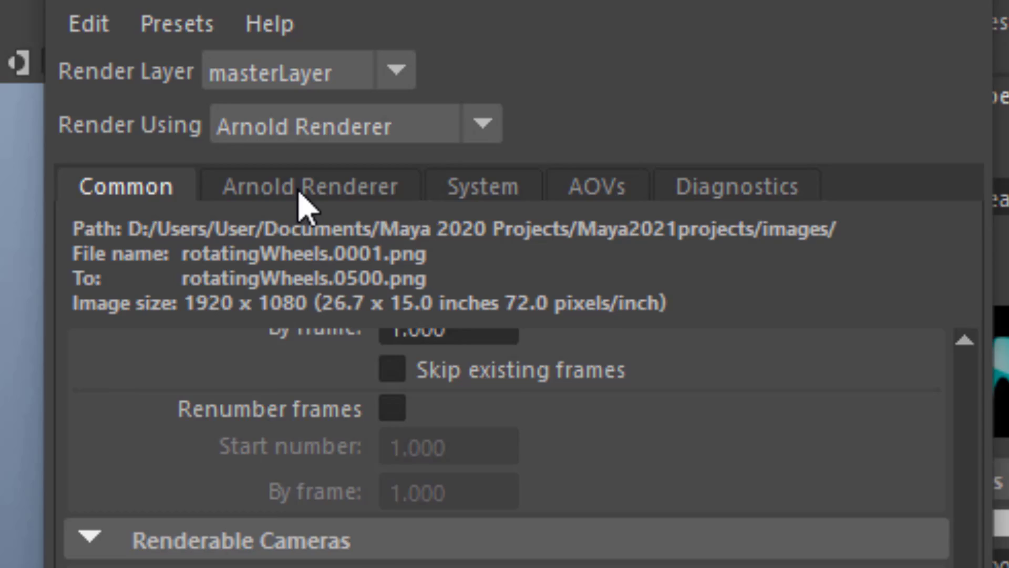
Set Arnold's Render Device to GPU in the System tab
{"action": "left_click", "coordinate": [298, 103]}
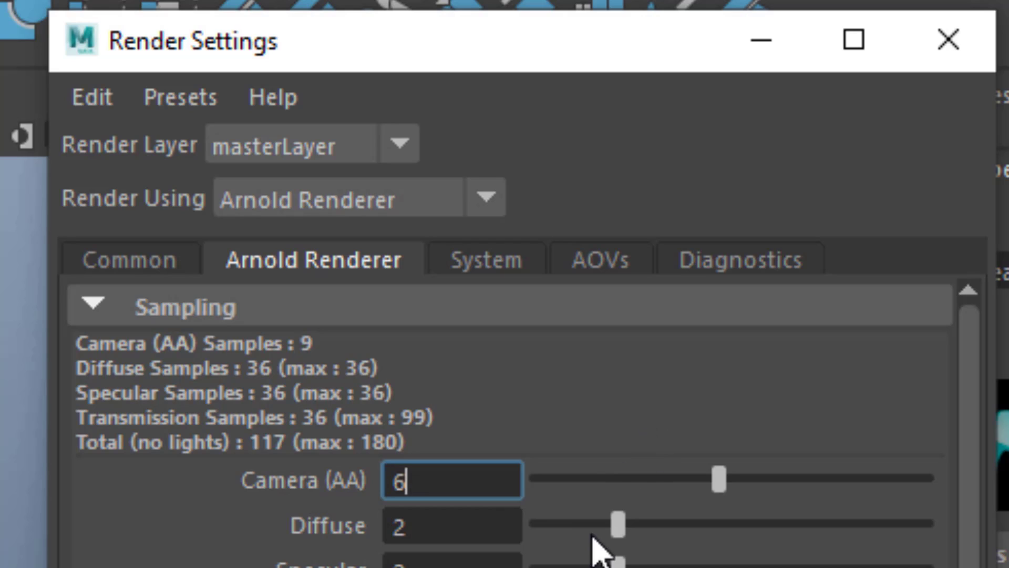
{"action": "left_click", "coordinate": [499, 274]}
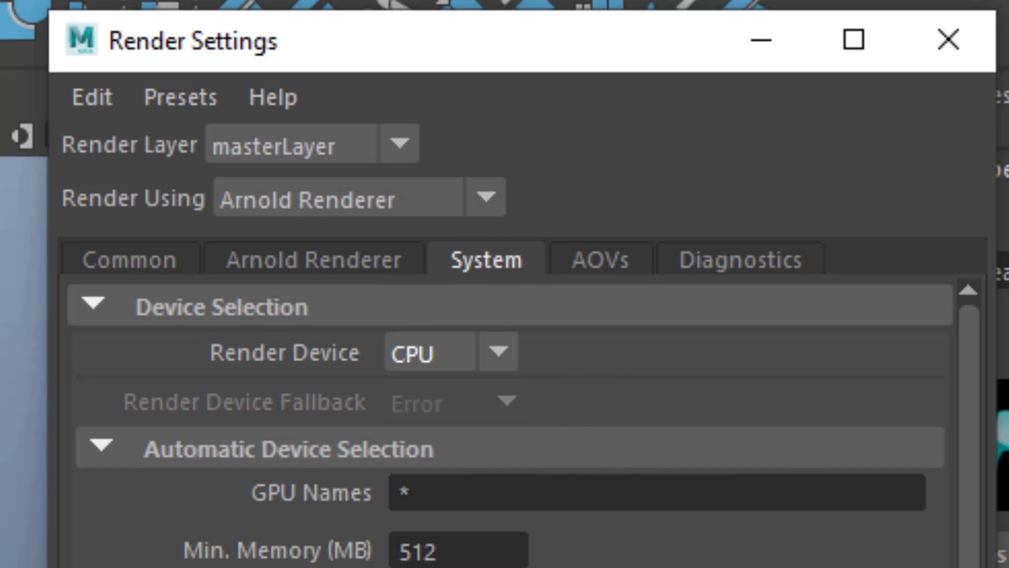
{"action": "left_click", "coordinate": [500, 354]}
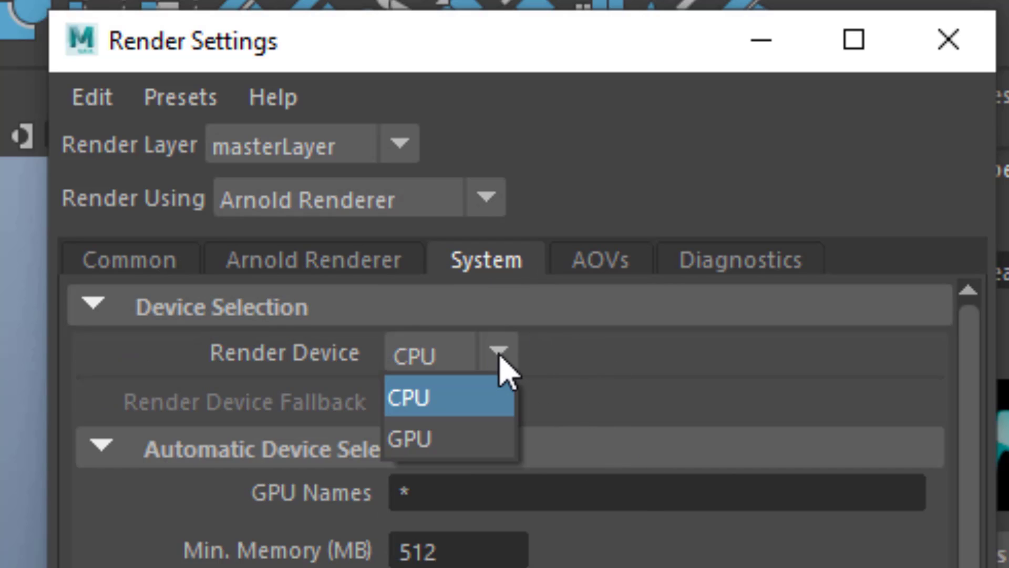
{"action": "left_click", "coordinate": [482, 447]}
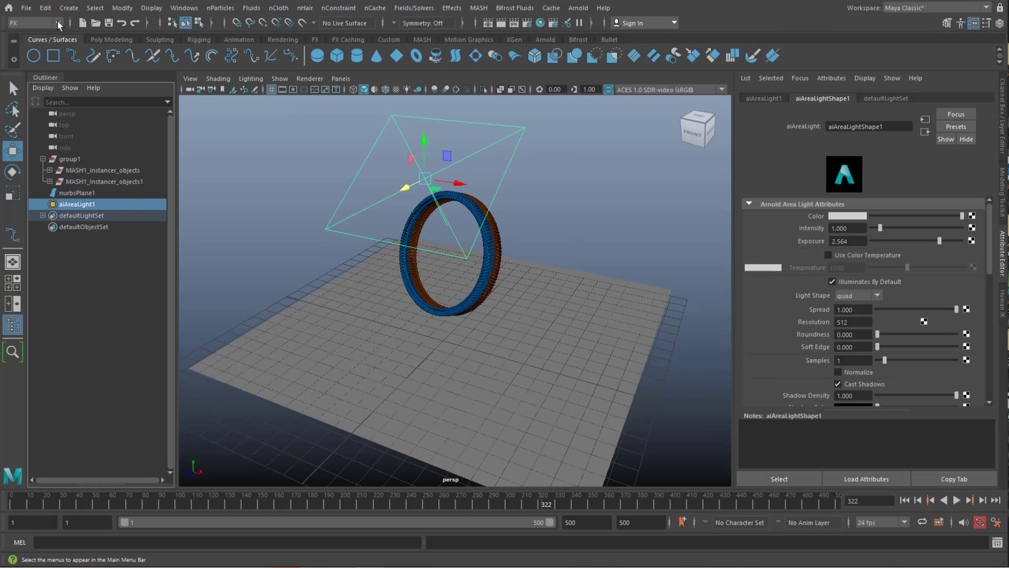
Switch to the Rendering menu set and render frames 1–500 as a sequence through the persp camera
{"action": "left_click", "coordinate": [59, 23]}
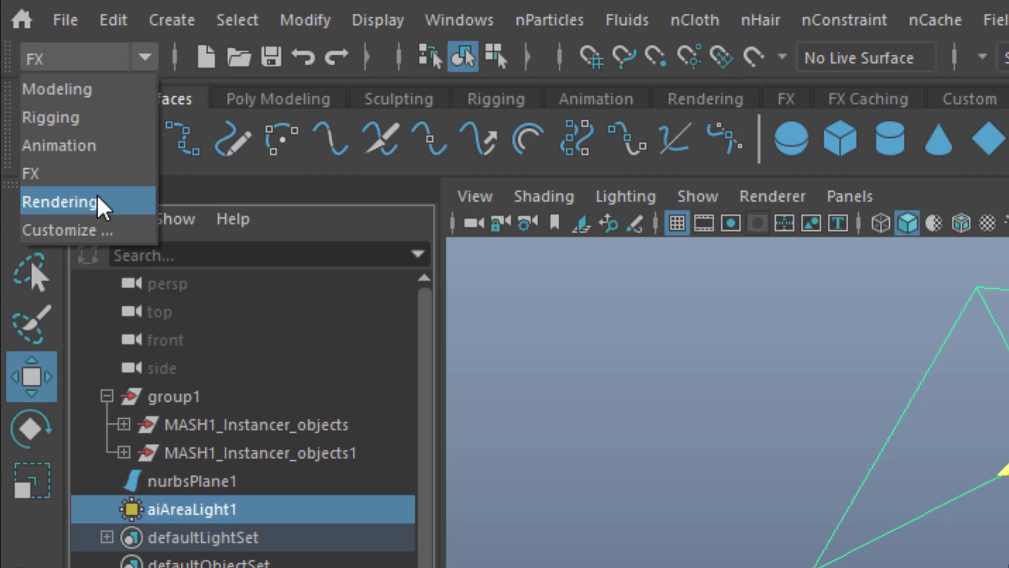
{"action": "left_click", "coordinate": [99, 206]}
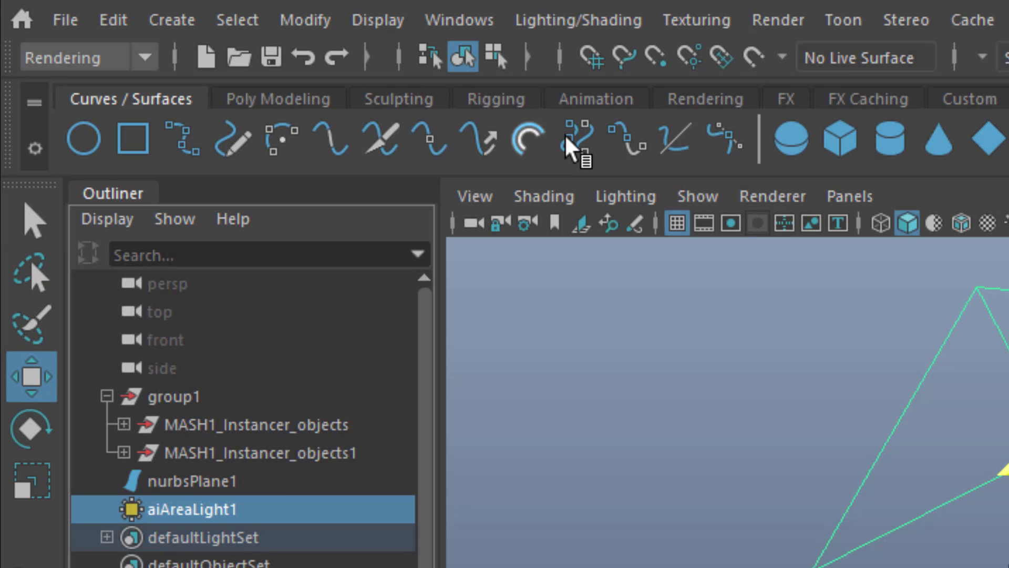
{"action": "left_click", "coordinate": [777, 22]}
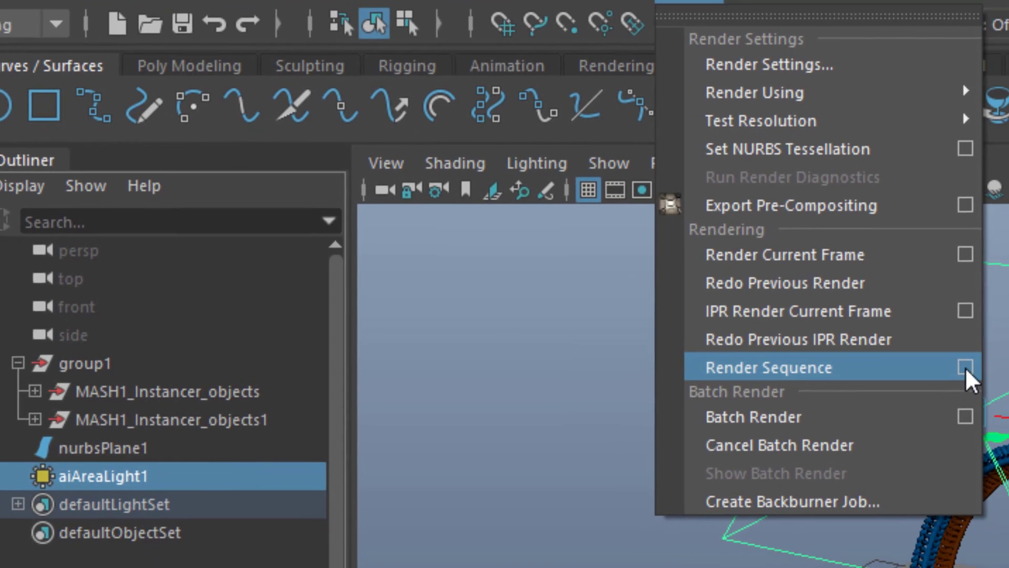
{"action": "left_click", "coordinate": [1007, 395]}
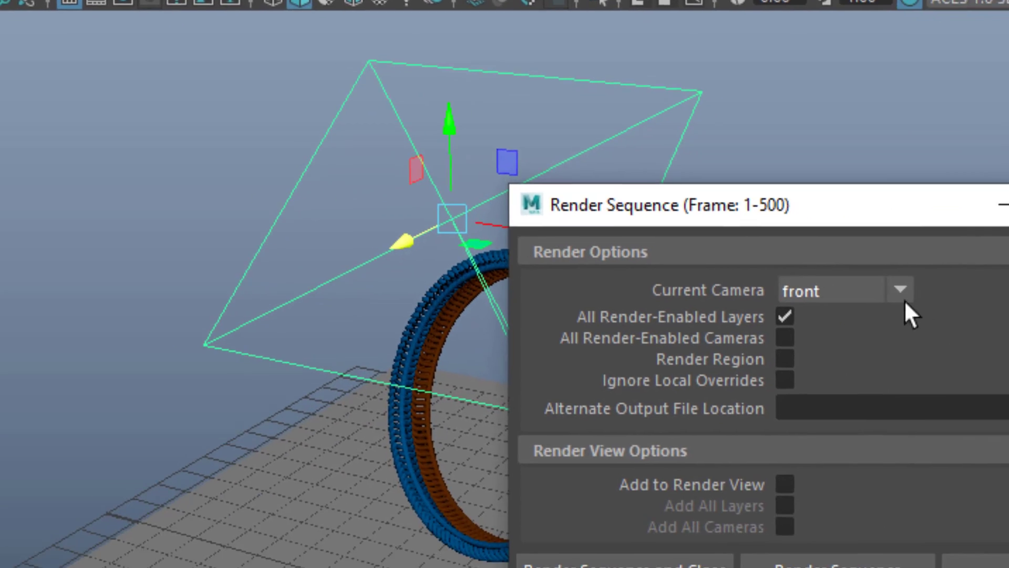
{"action": "left_click", "coordinate": [901, 292]}
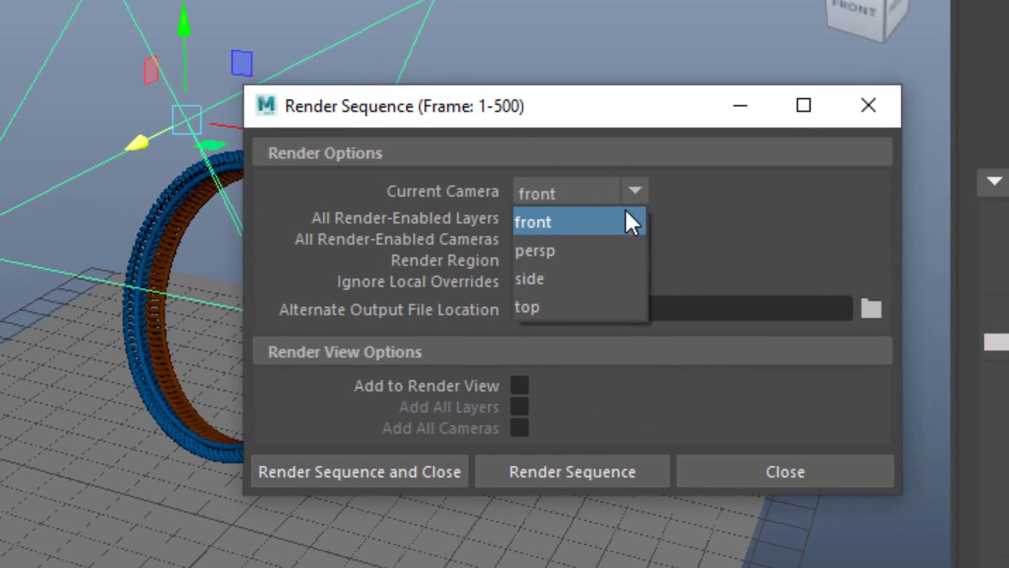
{"action": "left_click", "coordinate": [841, 346]}
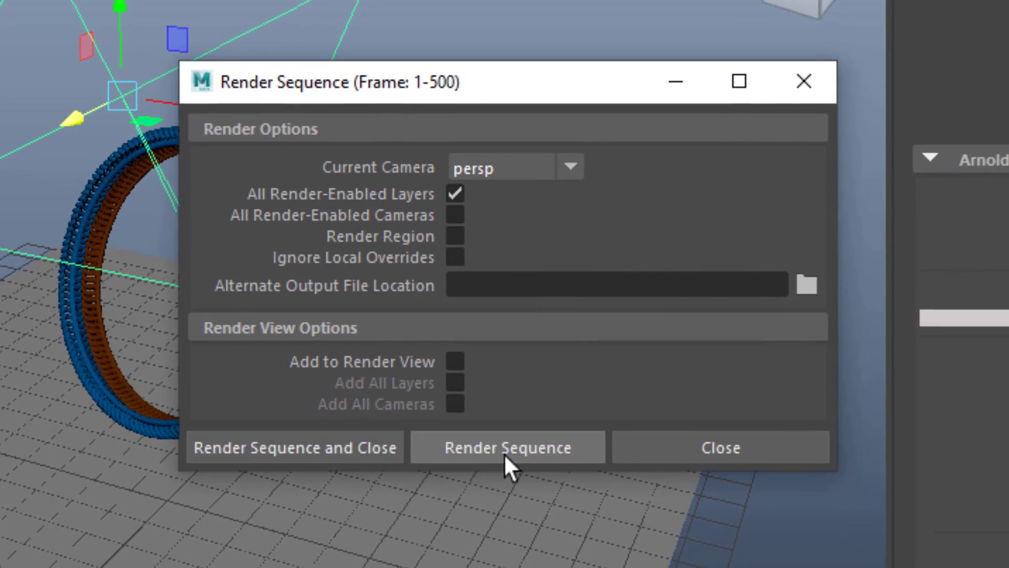
{"action": "left_click", "coordinate": [519, 447]}
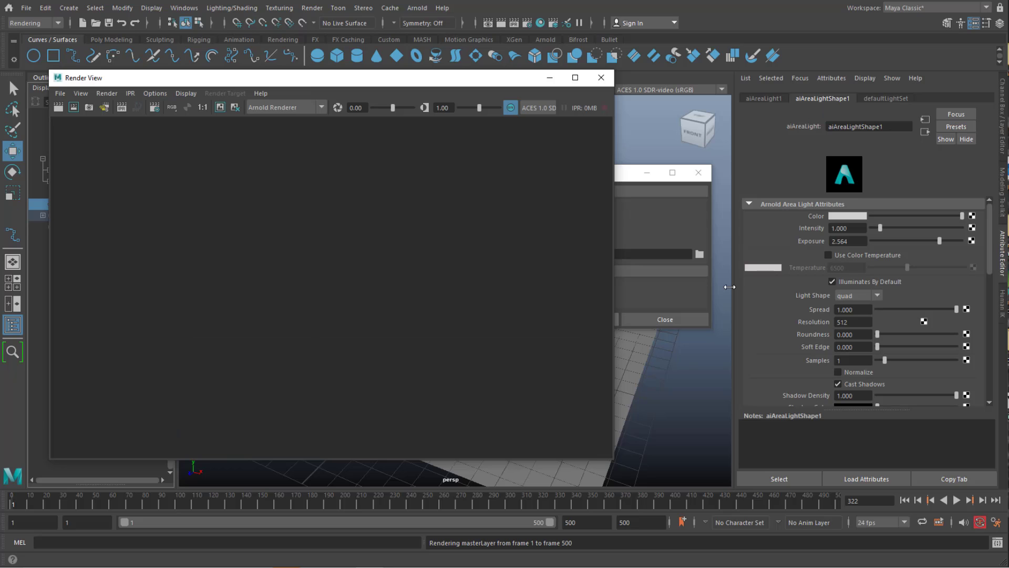